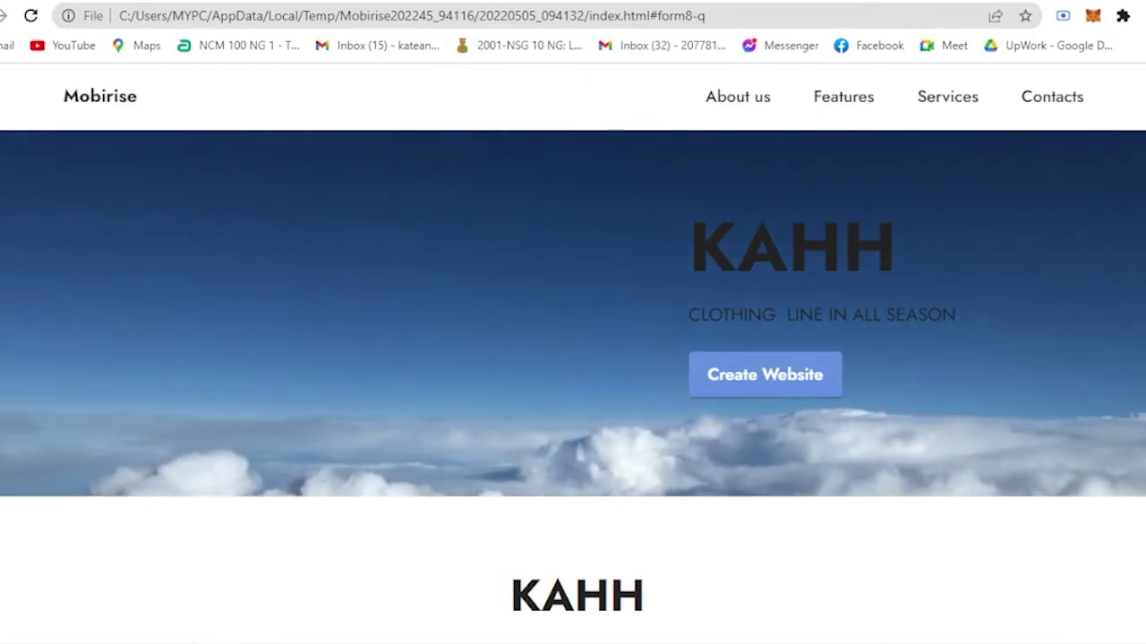
Review the KAHH preview site from its hero through the features, images and testimonials, ending at the Contacts section.
scroll(752, 233, down, 5)
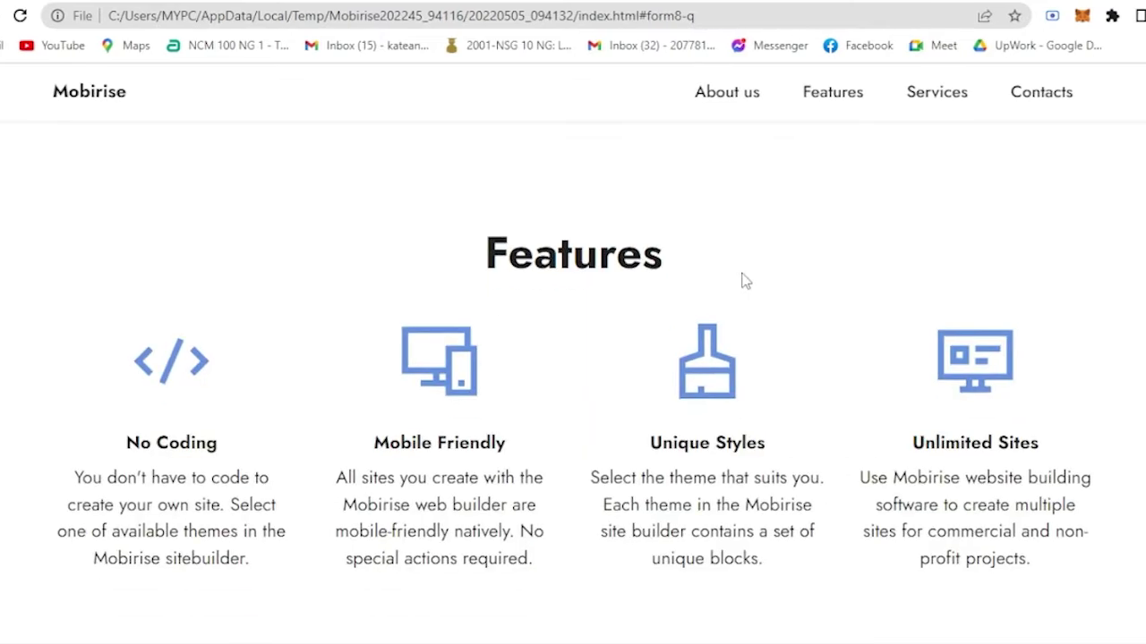
scroll(739, 281, down, 10)
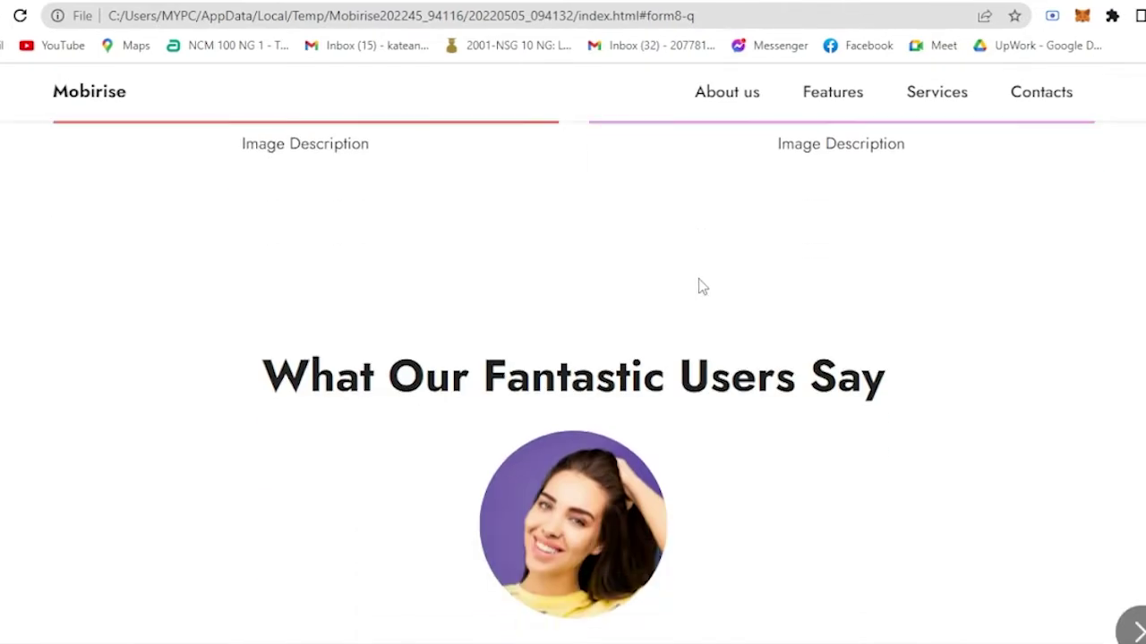
scroll(698, 286, up, 2)
scroll(582, 237, up, 1)
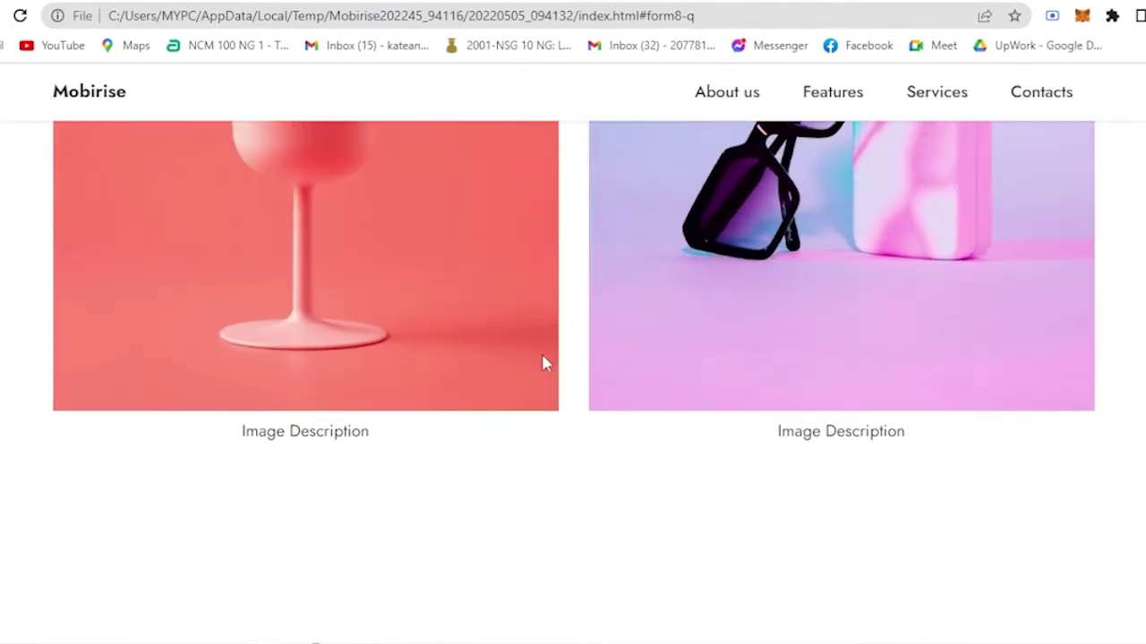
scroll(754, 373, down, 6)
scroll(634, 440, up, 2)
scroll(633, 445, down, 5)
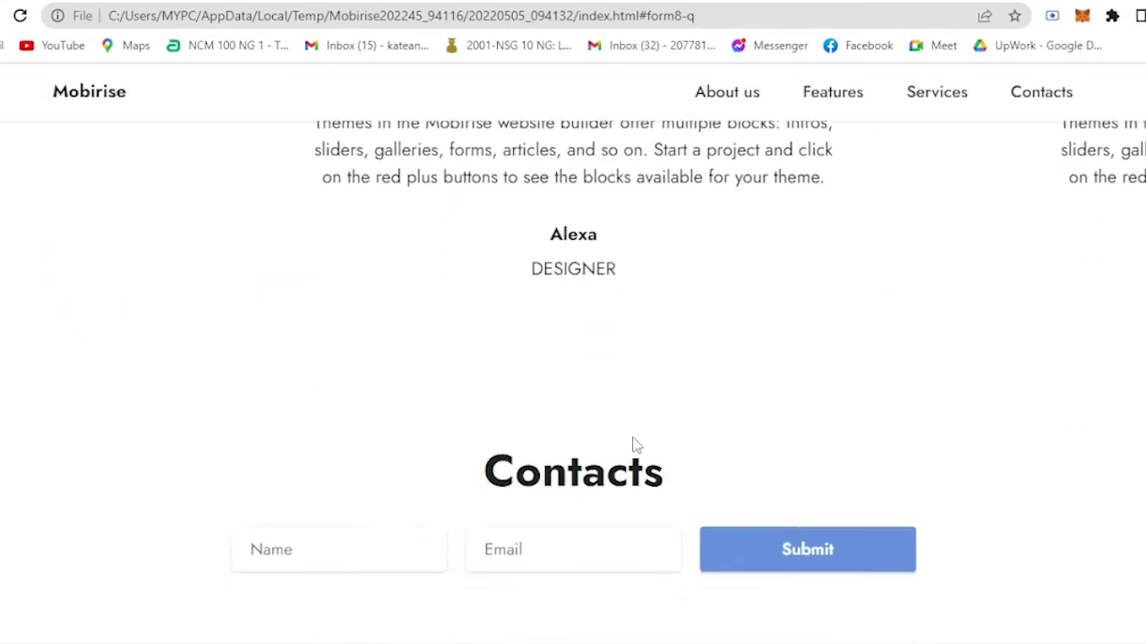
scroll(633, 445, down, 1)
scroll(684, 391, up, 15)
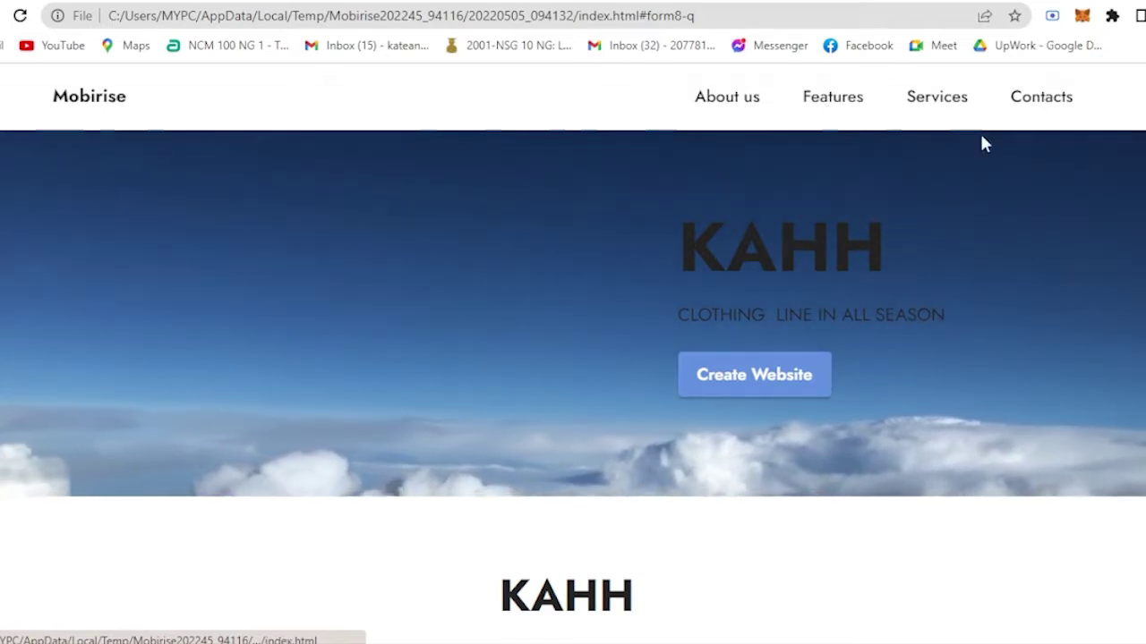
scroll(93, 95, down, 1)
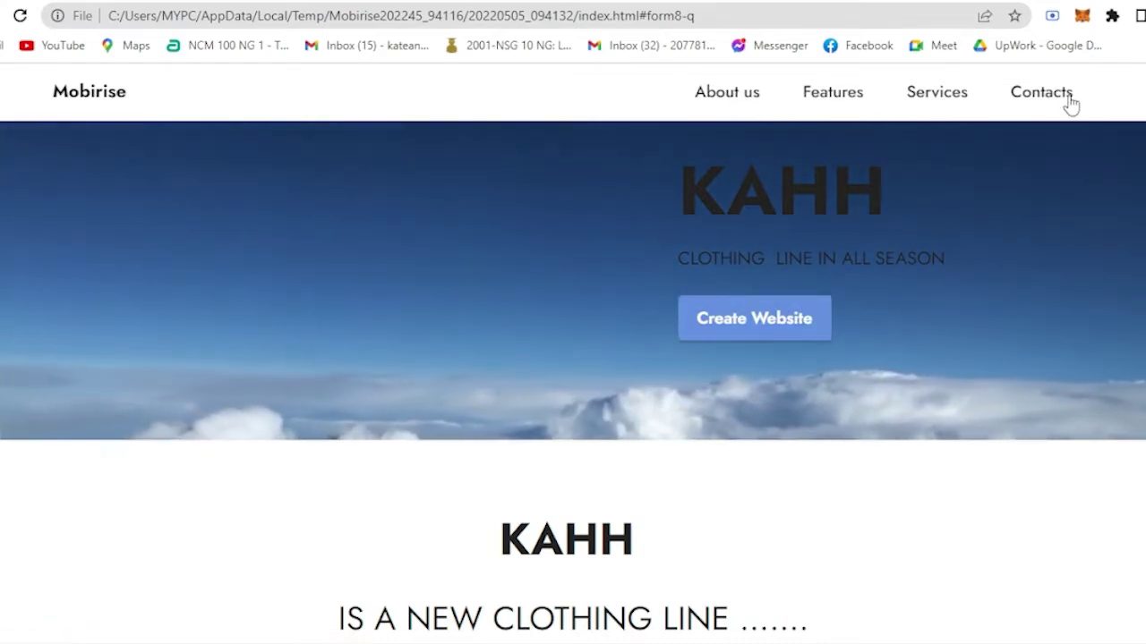
click(1041, 99)
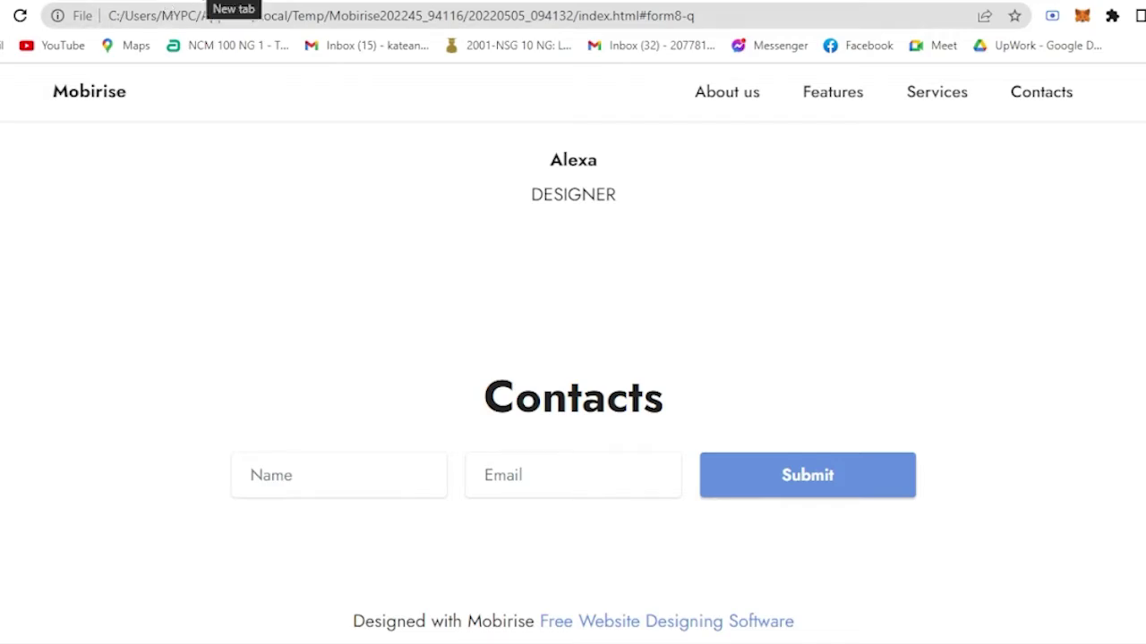
Search for mobirise in a new browser tab and download the Windows installer from mobirise.com.
click(203, 0)
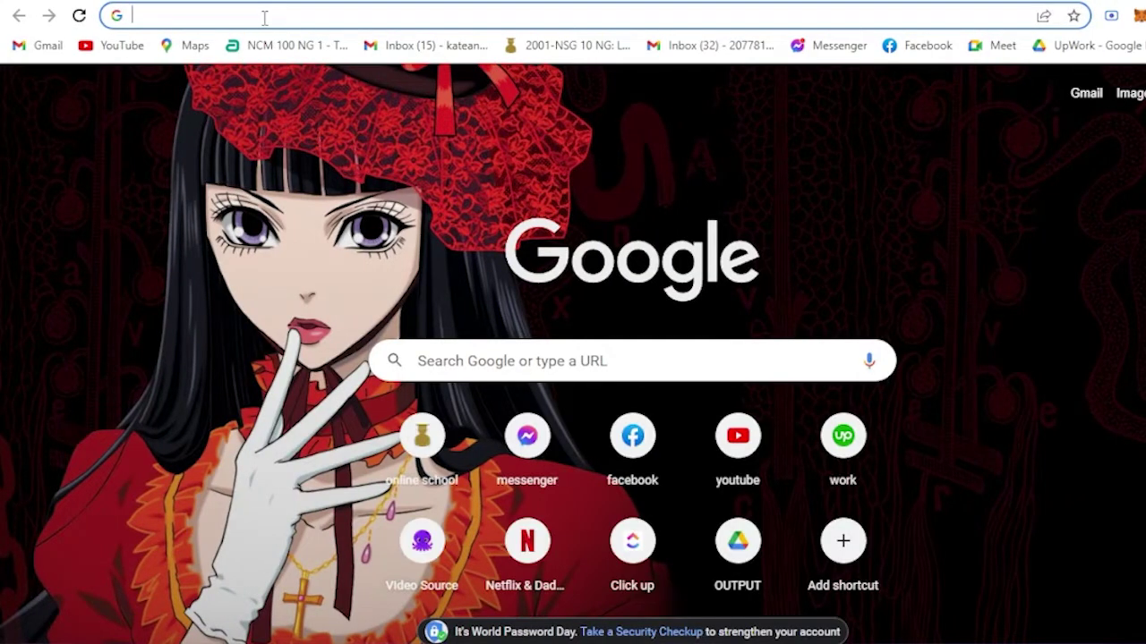
click(206, 17)
text(mo)
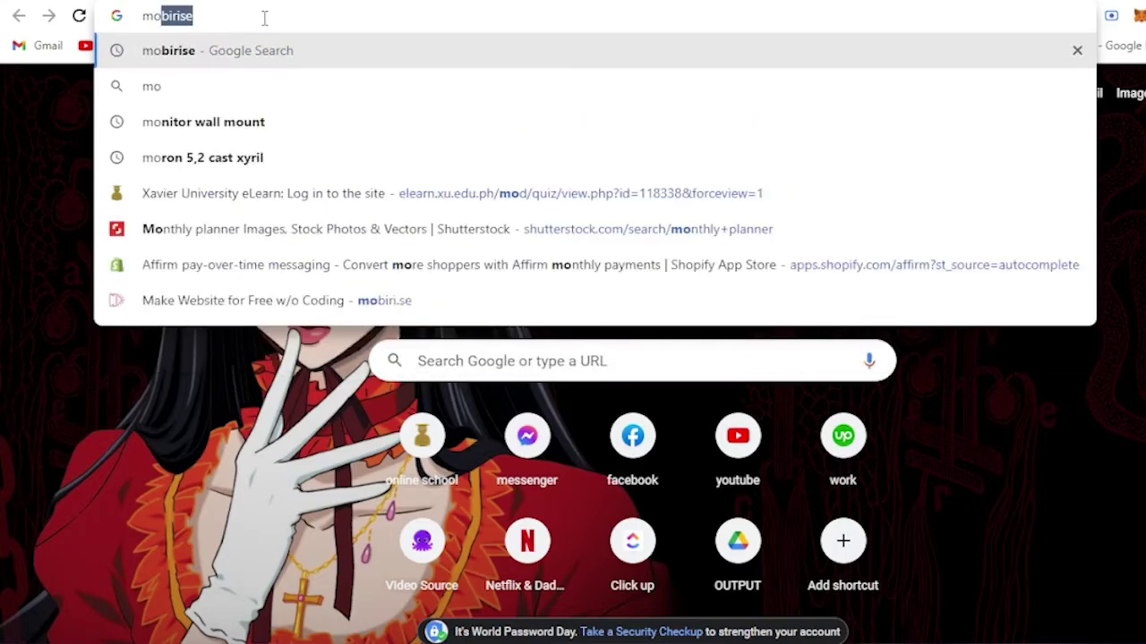
key(Return)
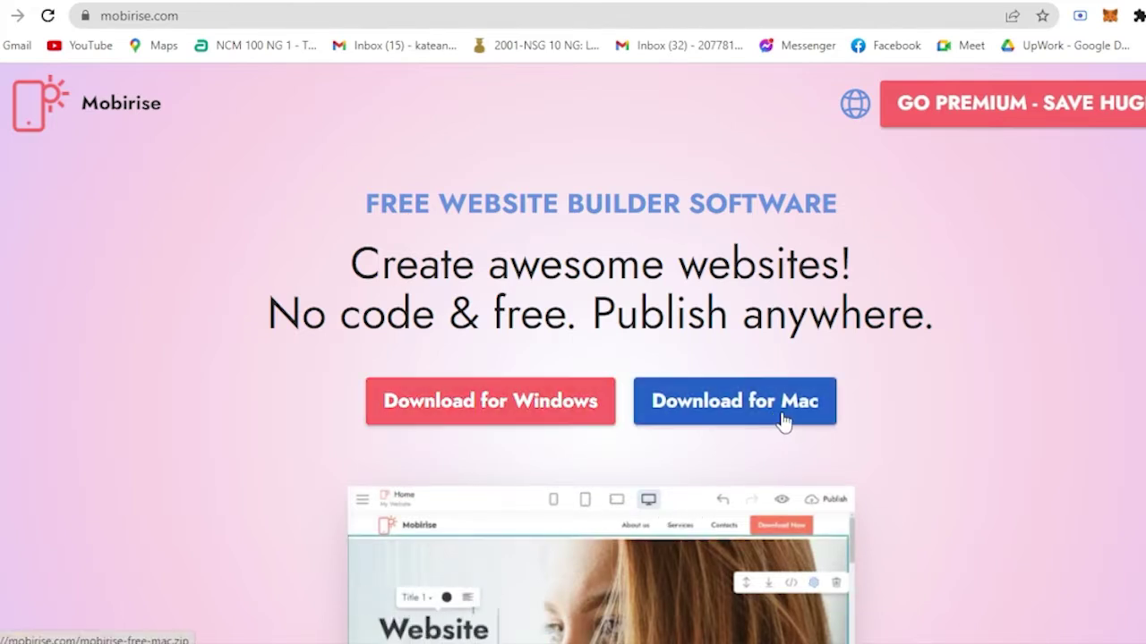
click(478, 416)
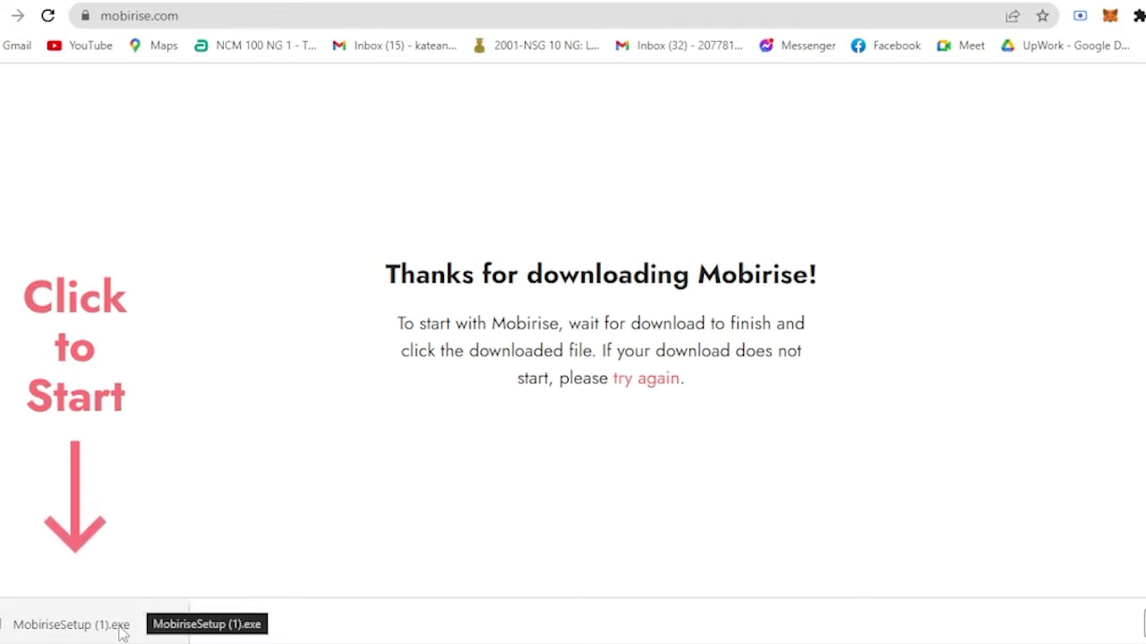
Switch to the running Mobirise 5.6.8 window and show the beginning of the home page.
mouse_move(453, 643)
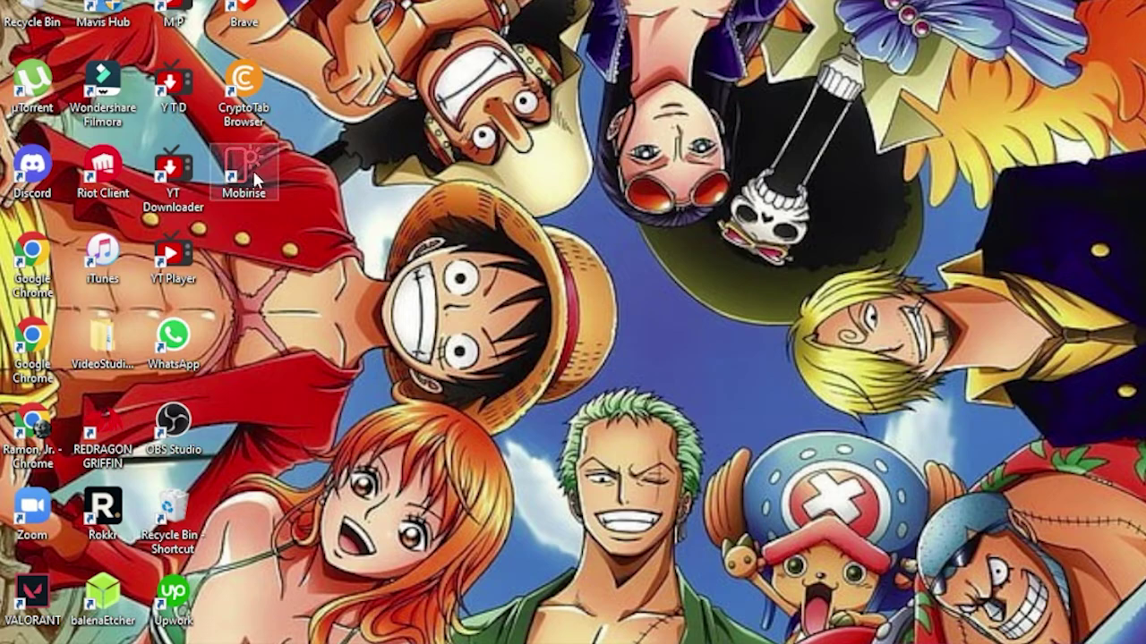
mouse_move(483, 643)
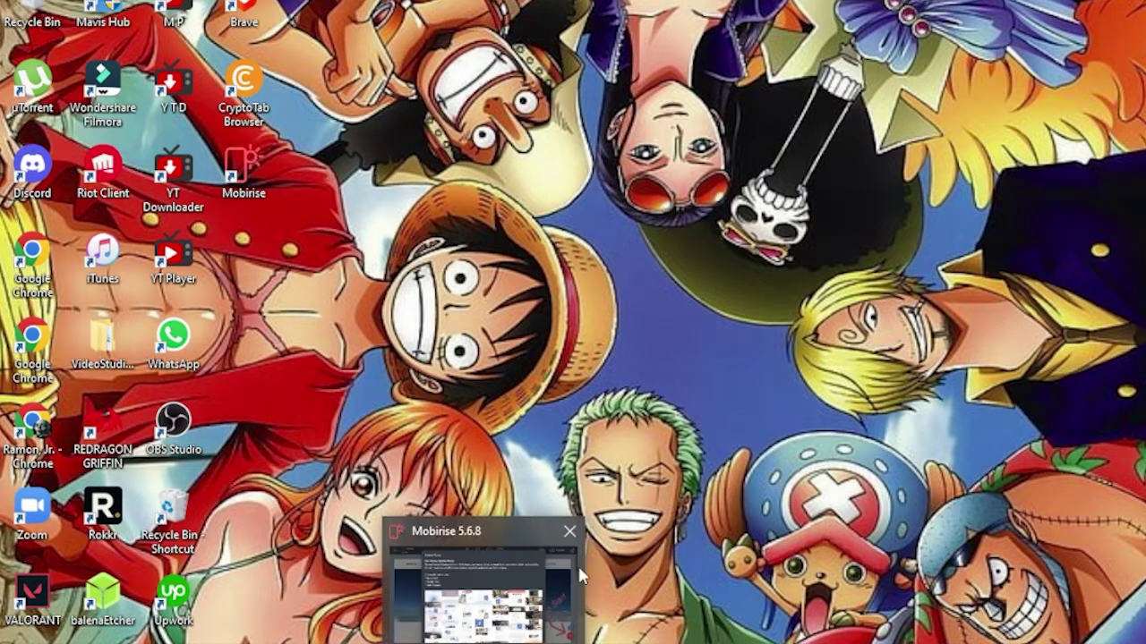
click(577, 566)
scroll(407, 426, up, 15)
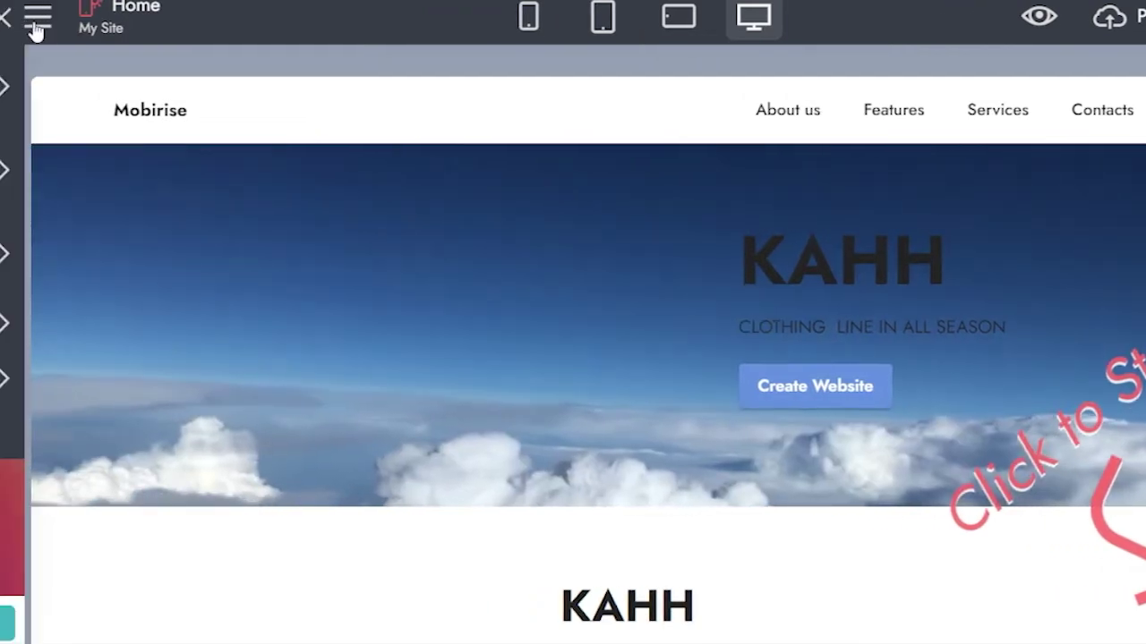
click(36, 18)
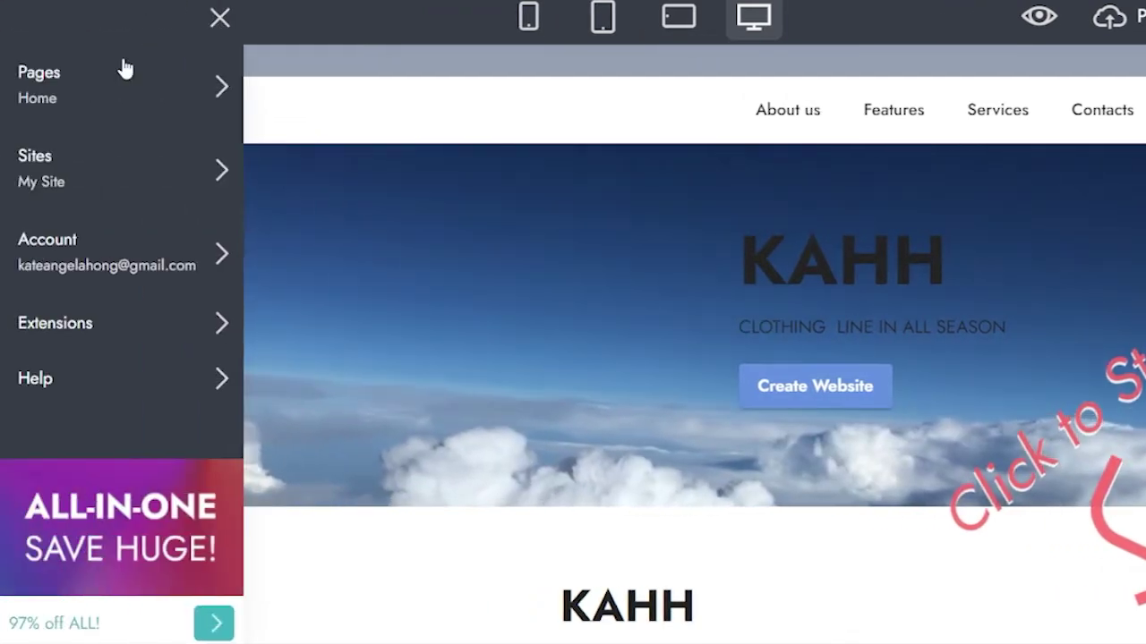
click(222, 18)
click(35, 16)
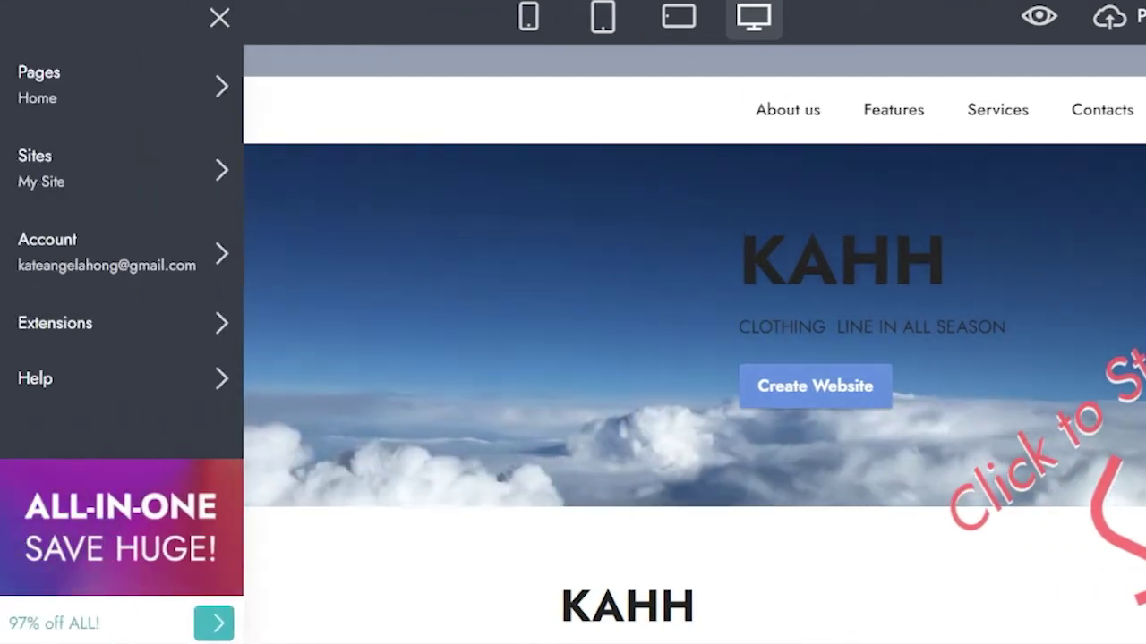
click(219, 16)
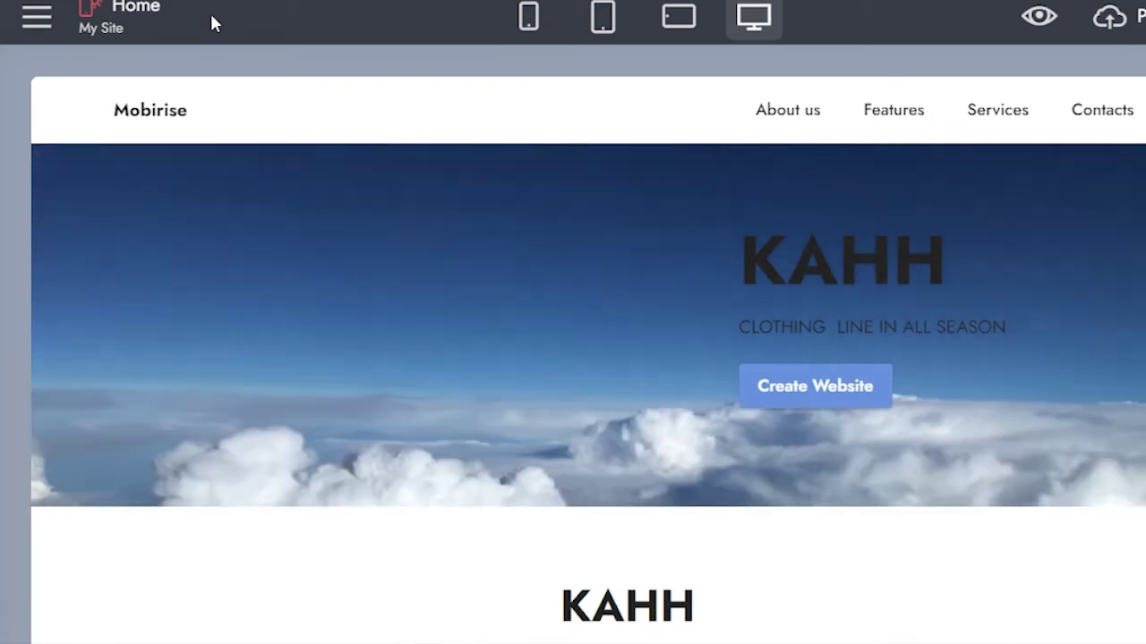
mouse_move(448, 356)
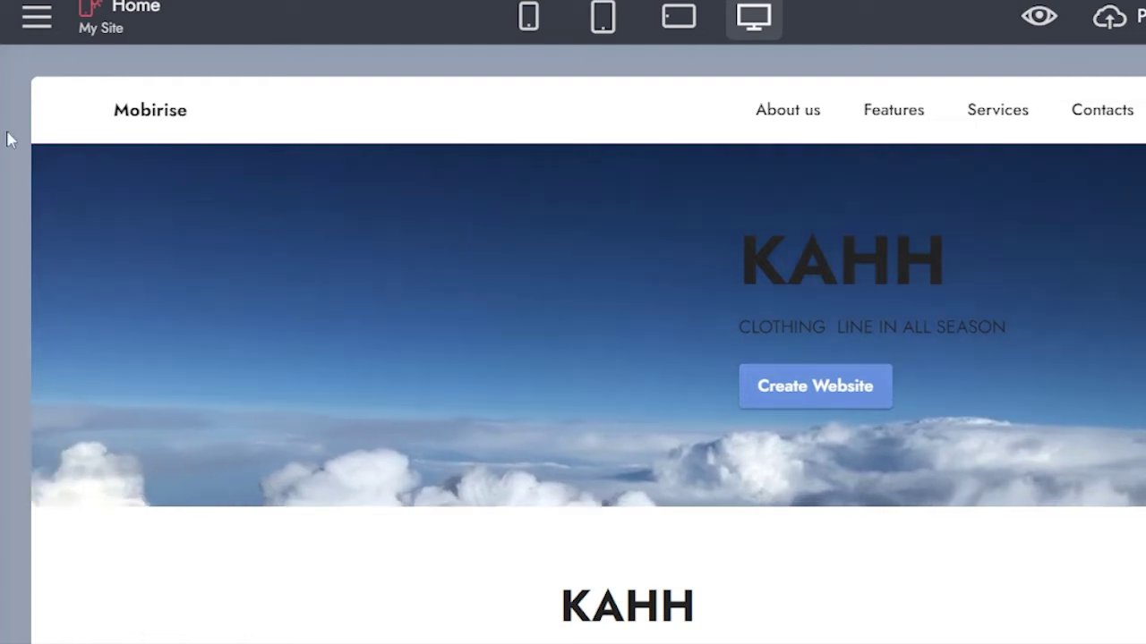
Enable the Show Redo option for the top toolbar in the account's App Settings and confirm.
click(41, 21)
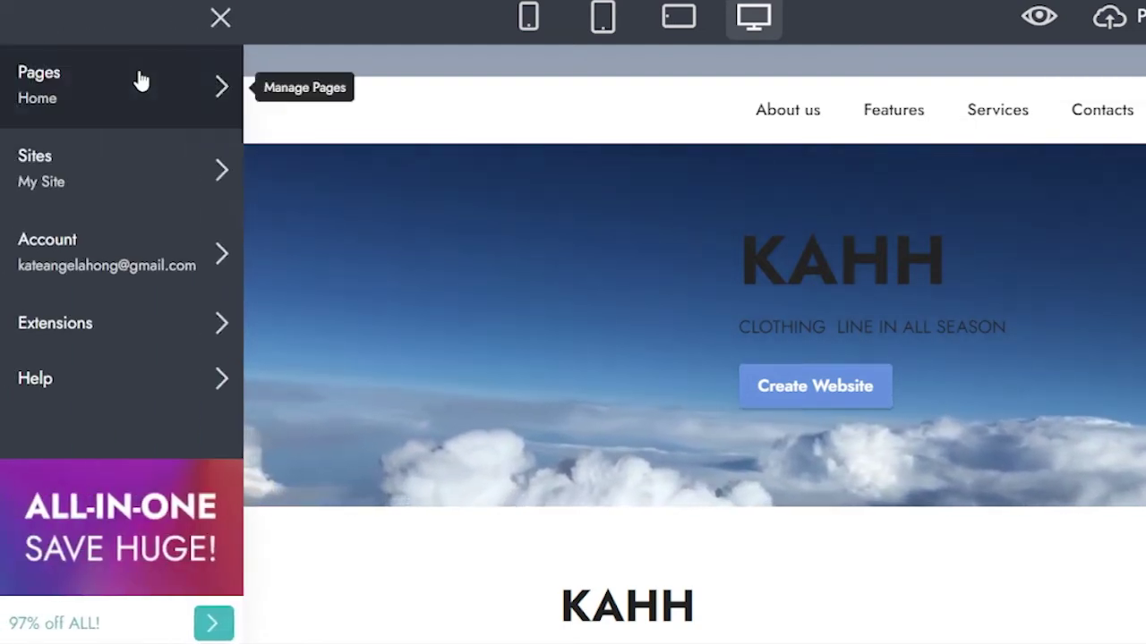
click(201, 252)
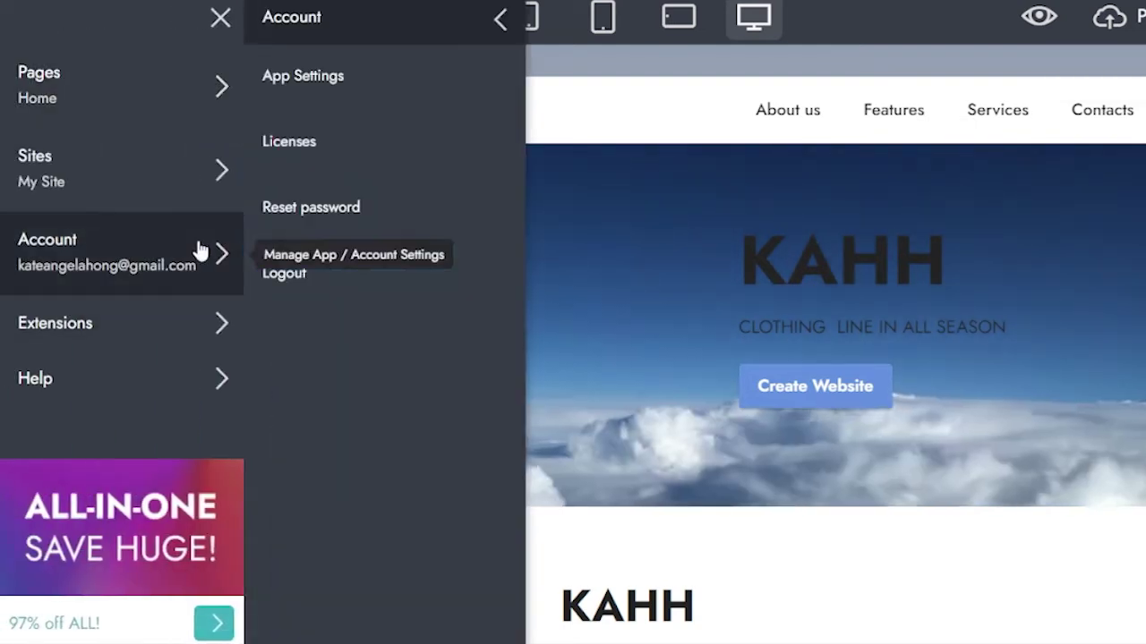
click(319, 94)
scroll(335, 89, down, 2)
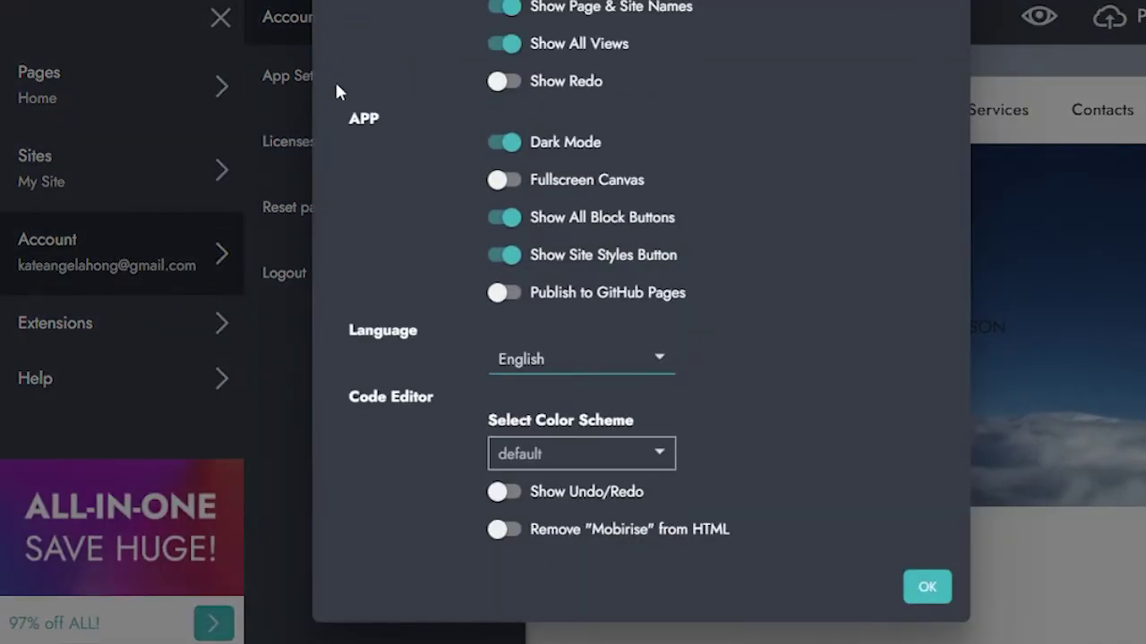
scroll(507, 161, up, 2)
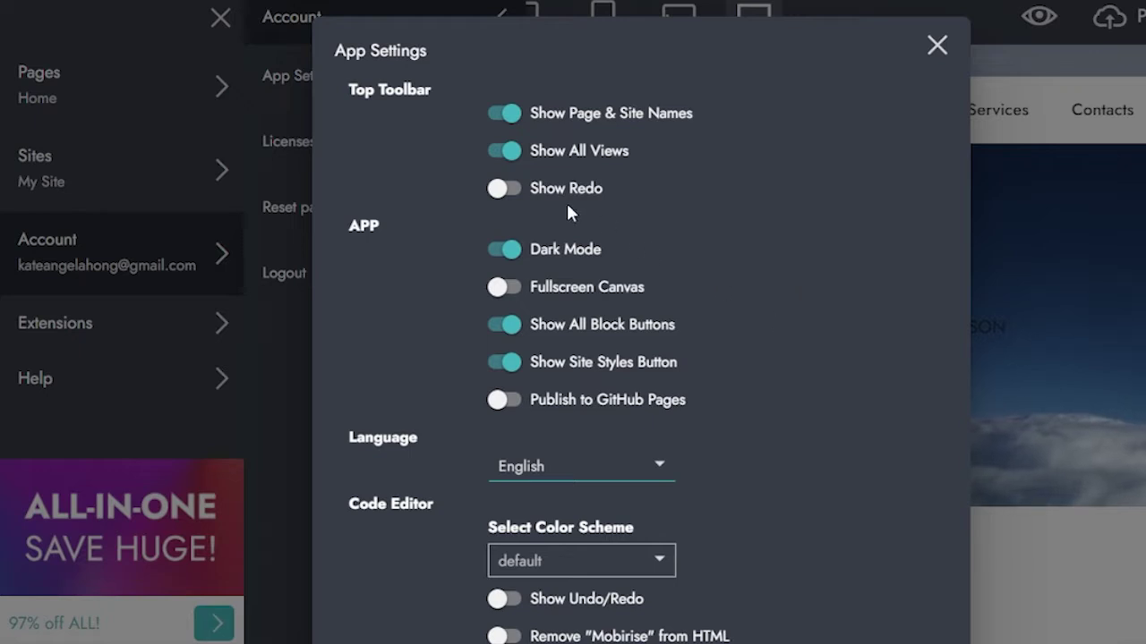
click(507, 197)
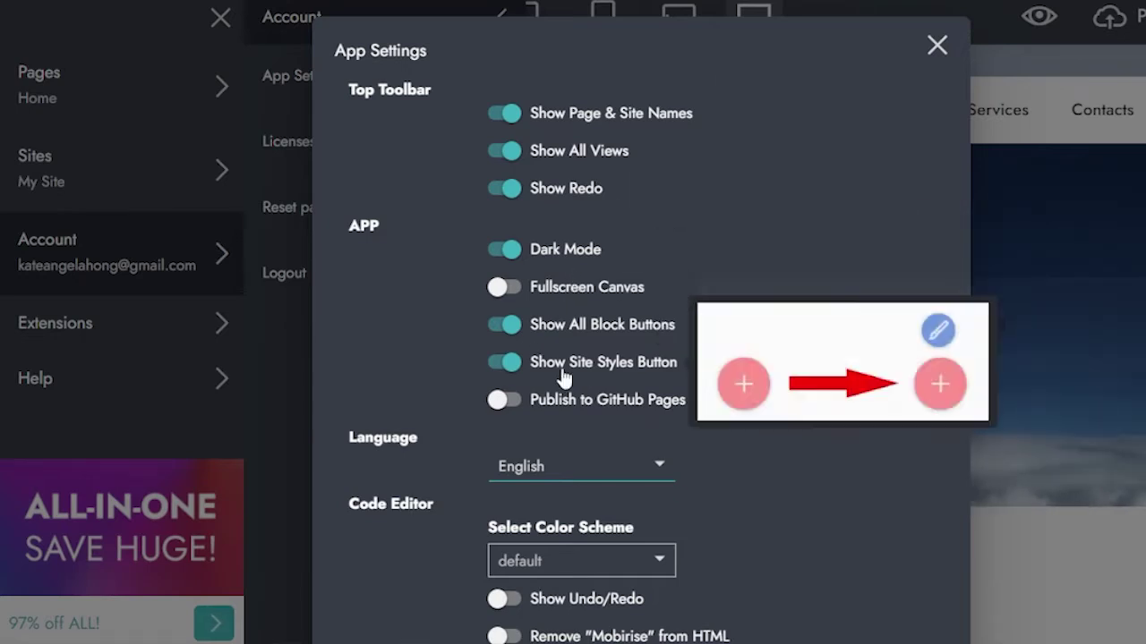
scroll(631, 412, down, 2)
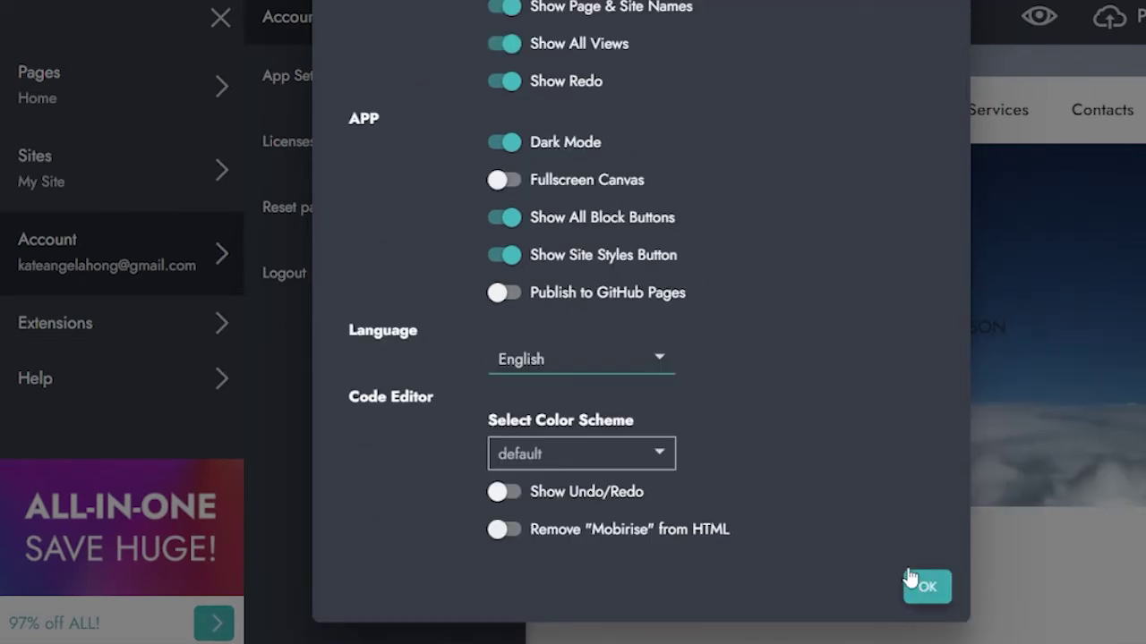
click(909, 580)
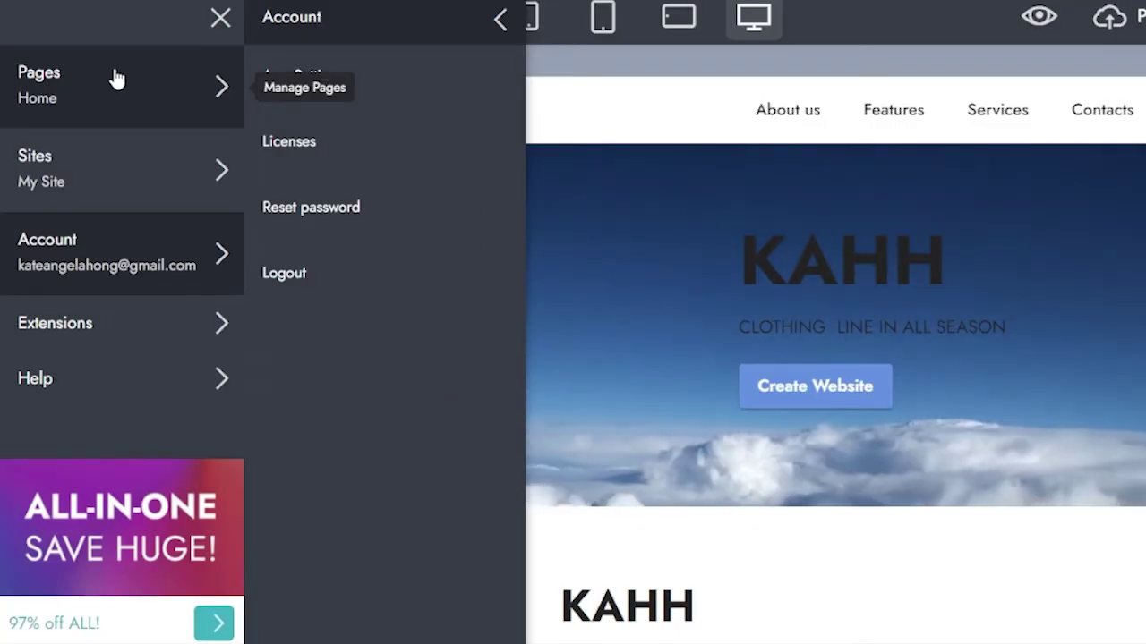
Start a new site from the site manager and browse the page templates offered for it.
click(116, 79)
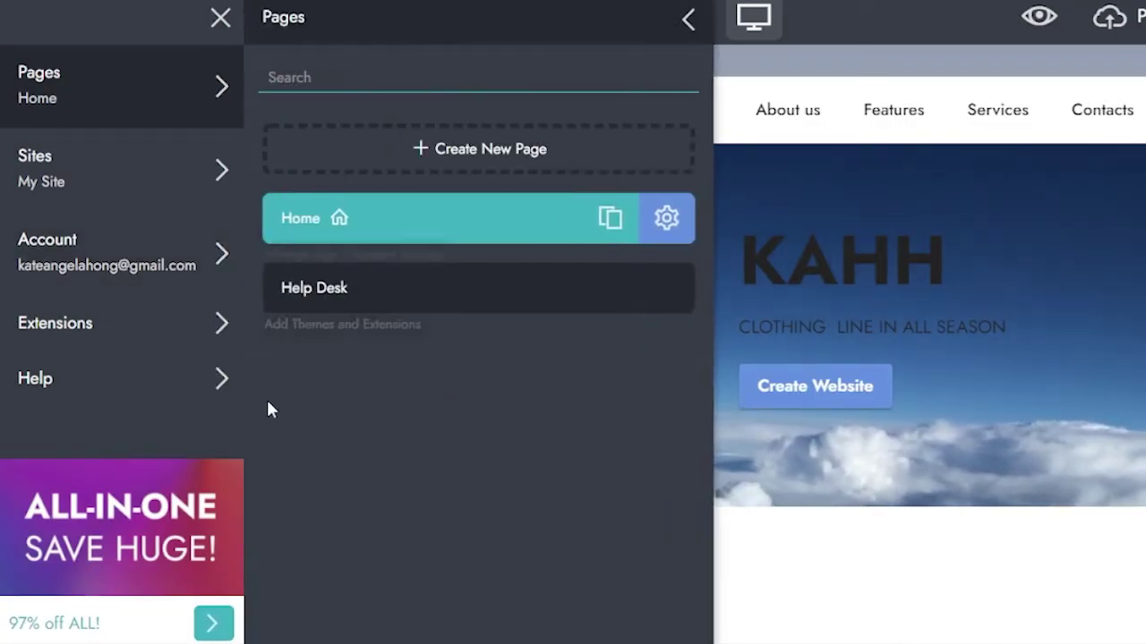
click(143, 190)
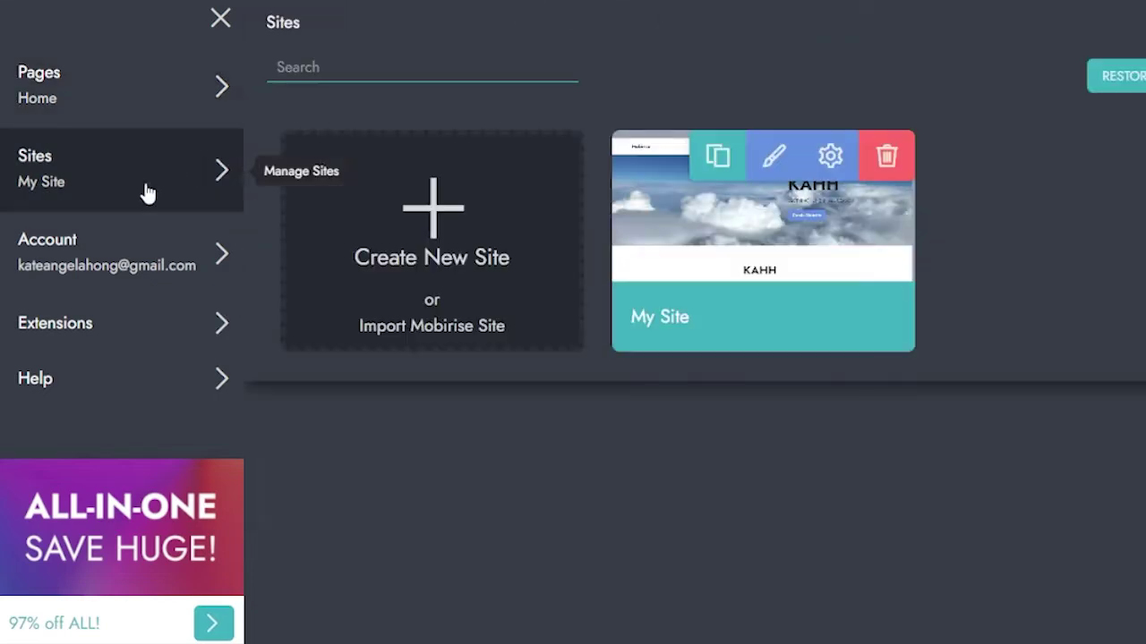
click(438, 276)
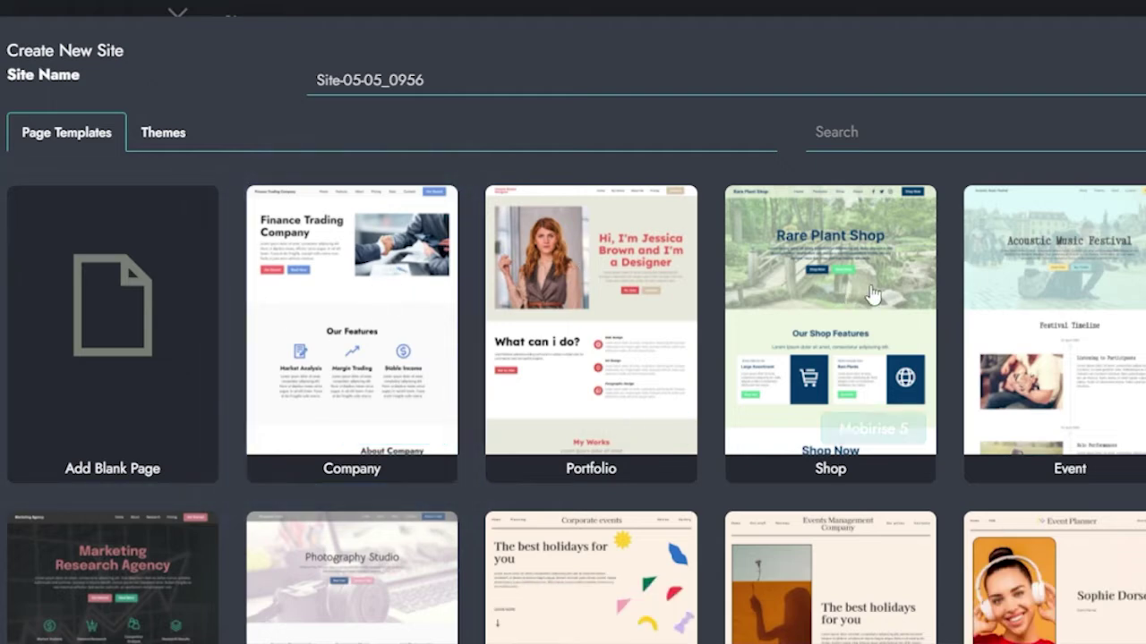
scroll(943, 329, down, 3)
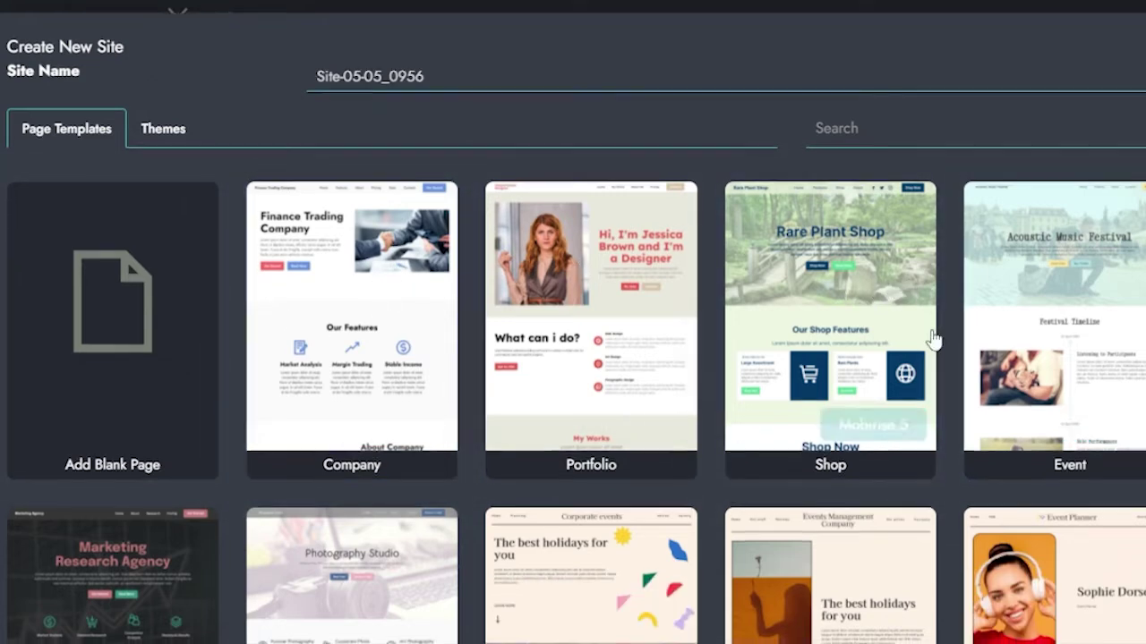
scroll(694, 349, down, 6)
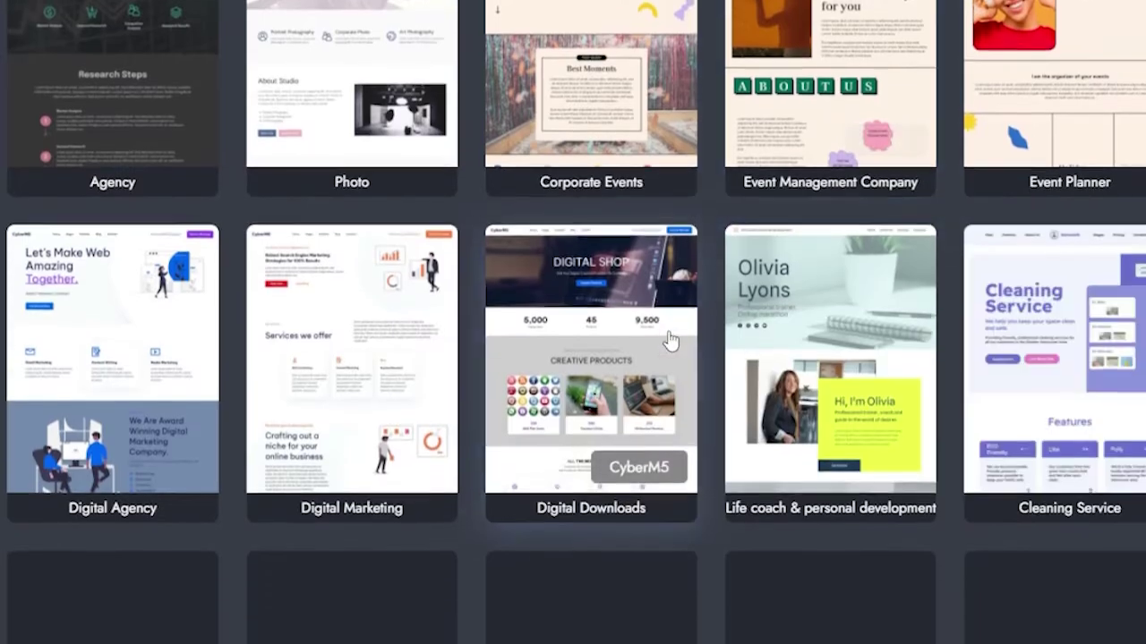
scroll(670, 340, down, 4)
scroll(643, 345, down, 4)
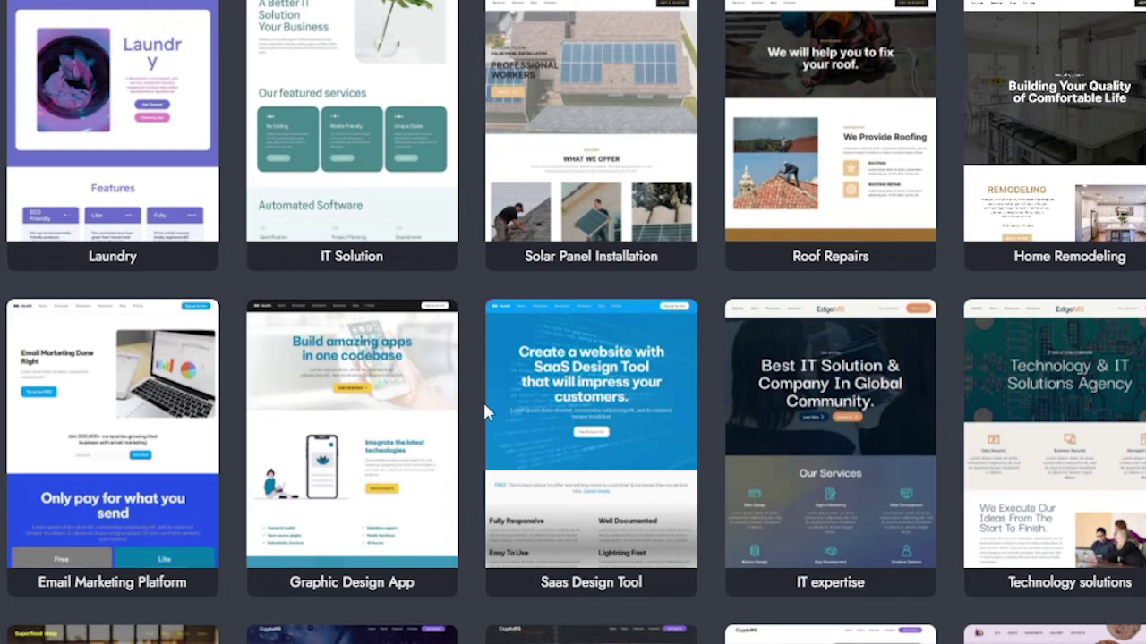
scroll(483, 400, up, 14)
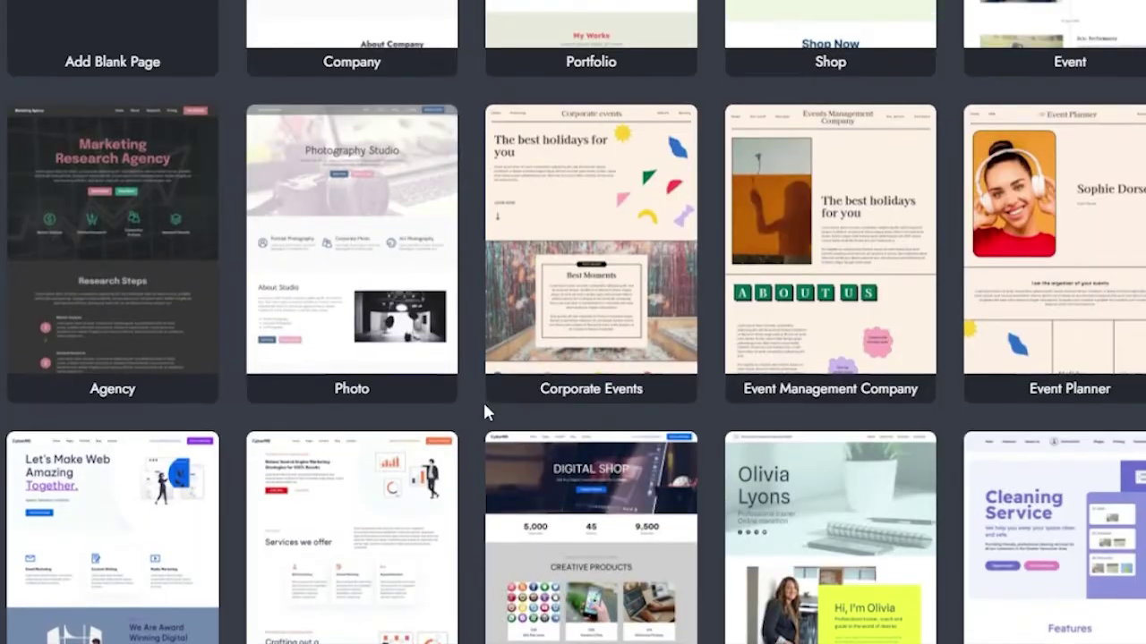
scroll(487, 412, up, 3)
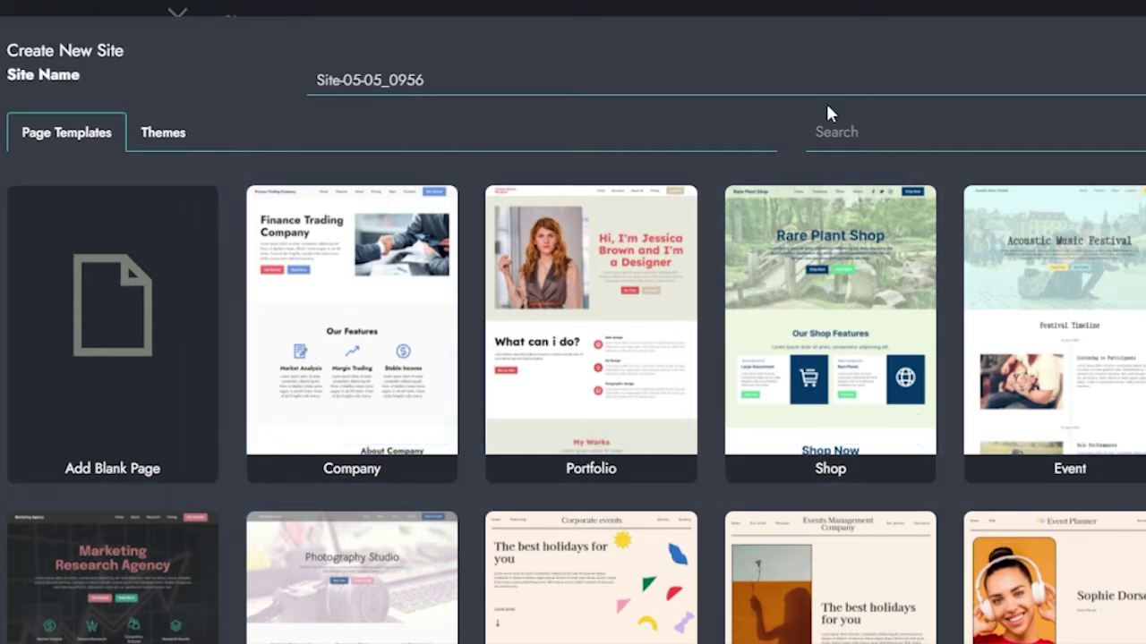
Try to name the new site KAHH 2.0.
drag(426, 80, 307, 85)
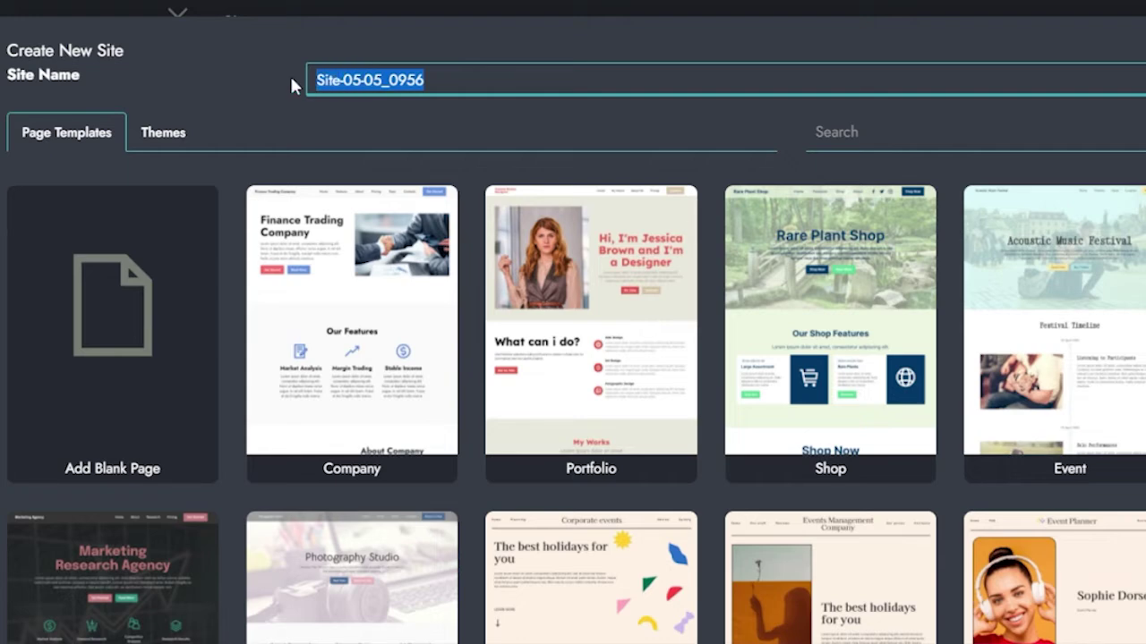
text(KA)
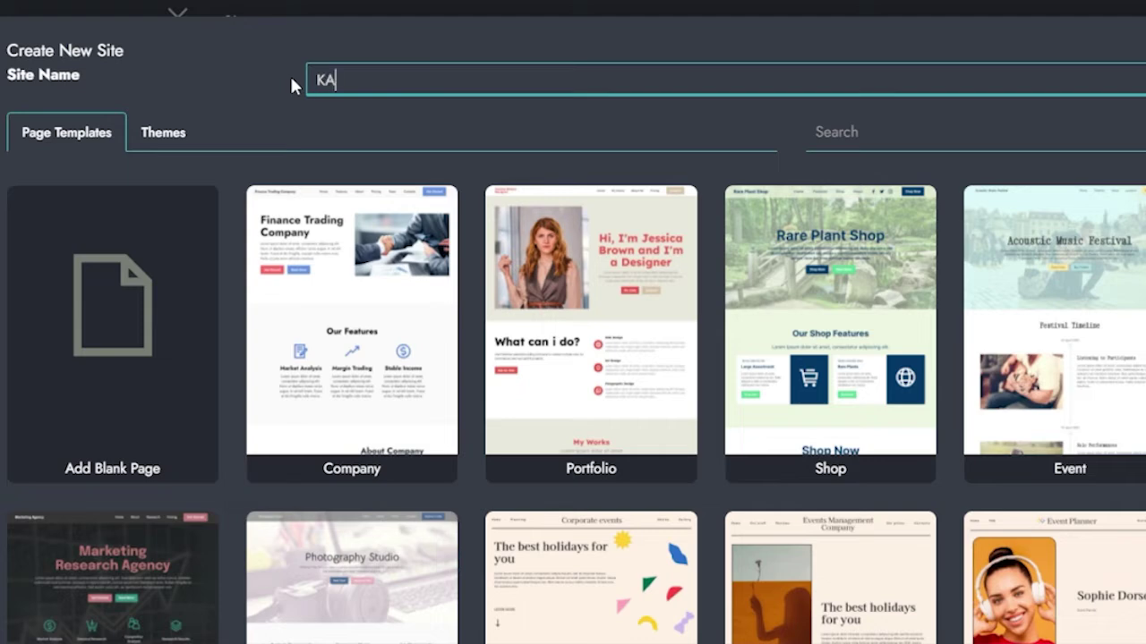
text(HH 2.0)
Create the new site from a blank page, confirm, and take a brief look at the available blocks.
click(119, 409)
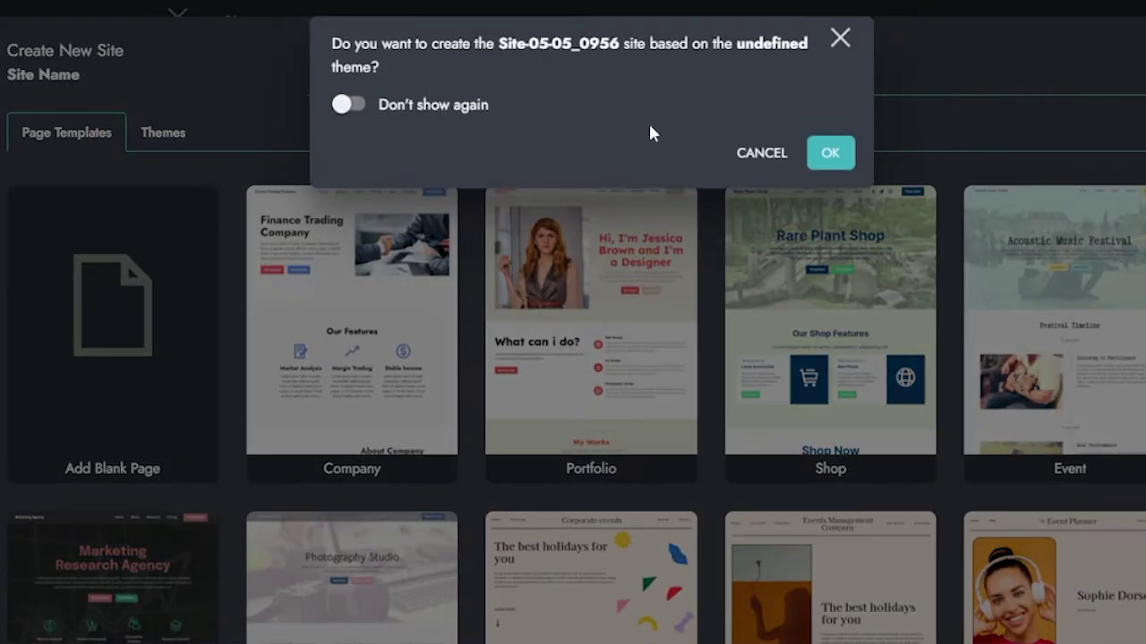
click(842, 162)
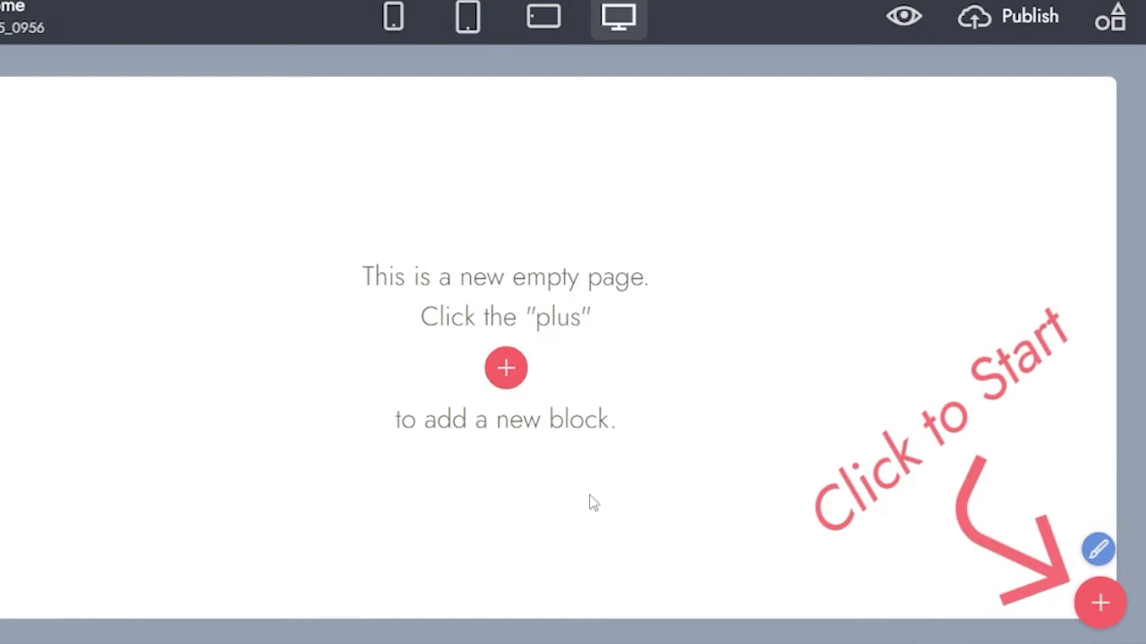
click(1101, 605)
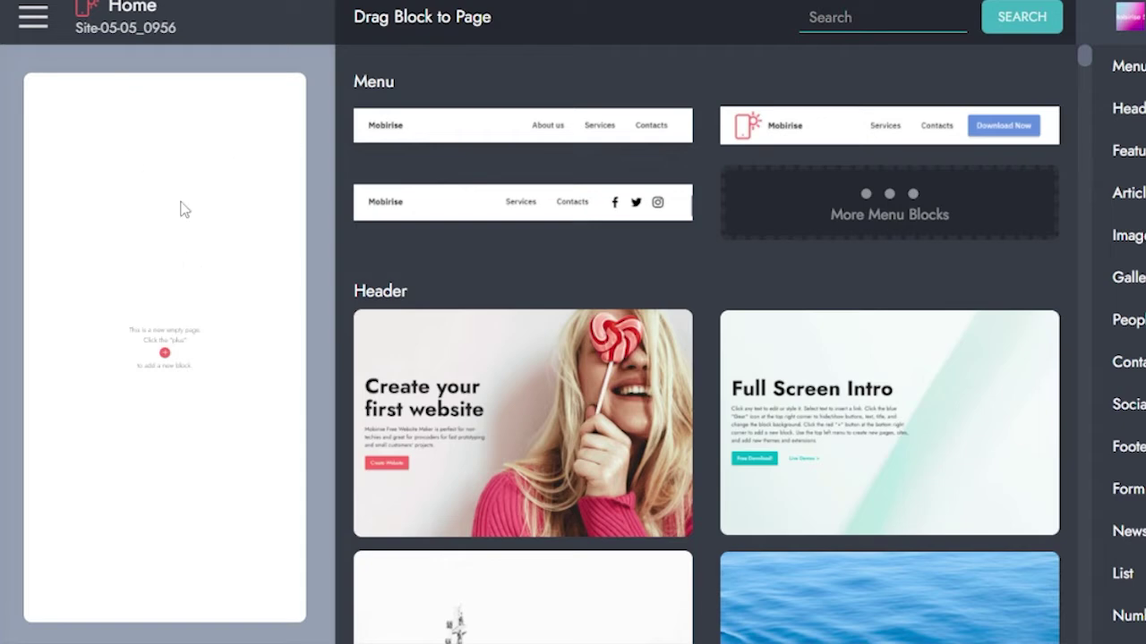
click(300, 64)
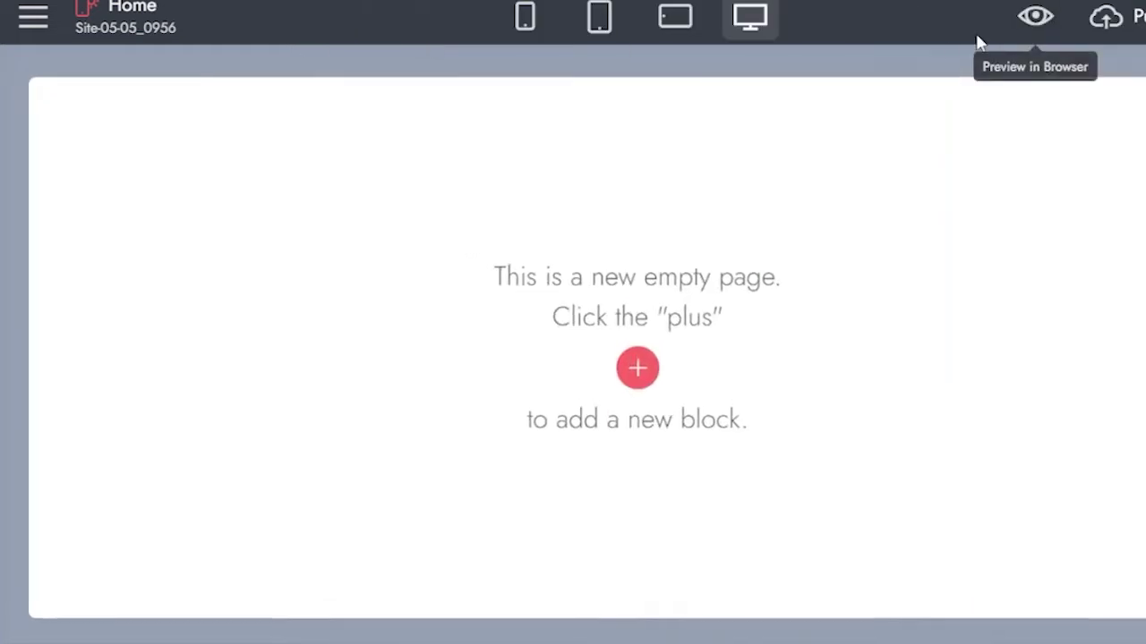
Preview the empty page in the mobile, tablet and landscape tablet views, and return to the desktop view.
click(529, 19)
click(599, 17)
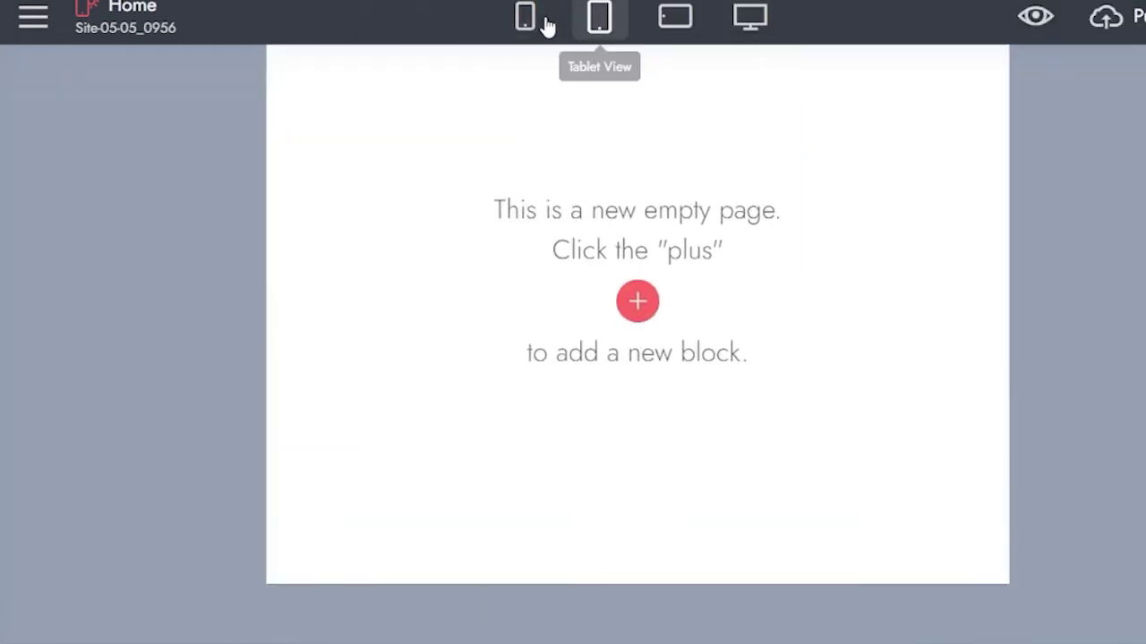
click(526, 17)
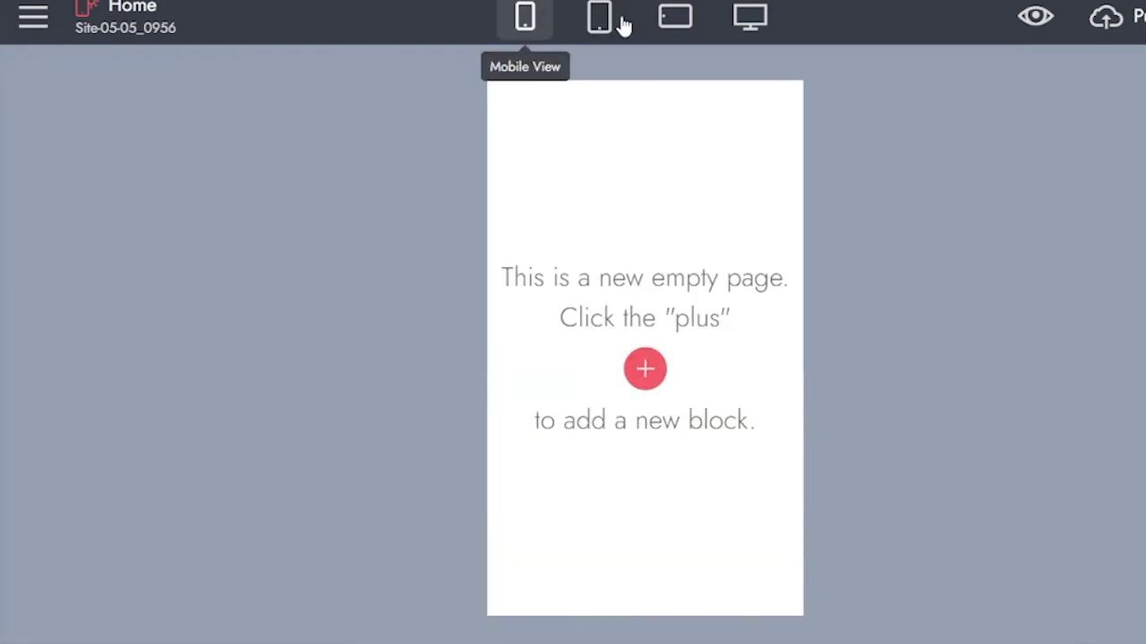
click(671, 26)
click(762, 20)
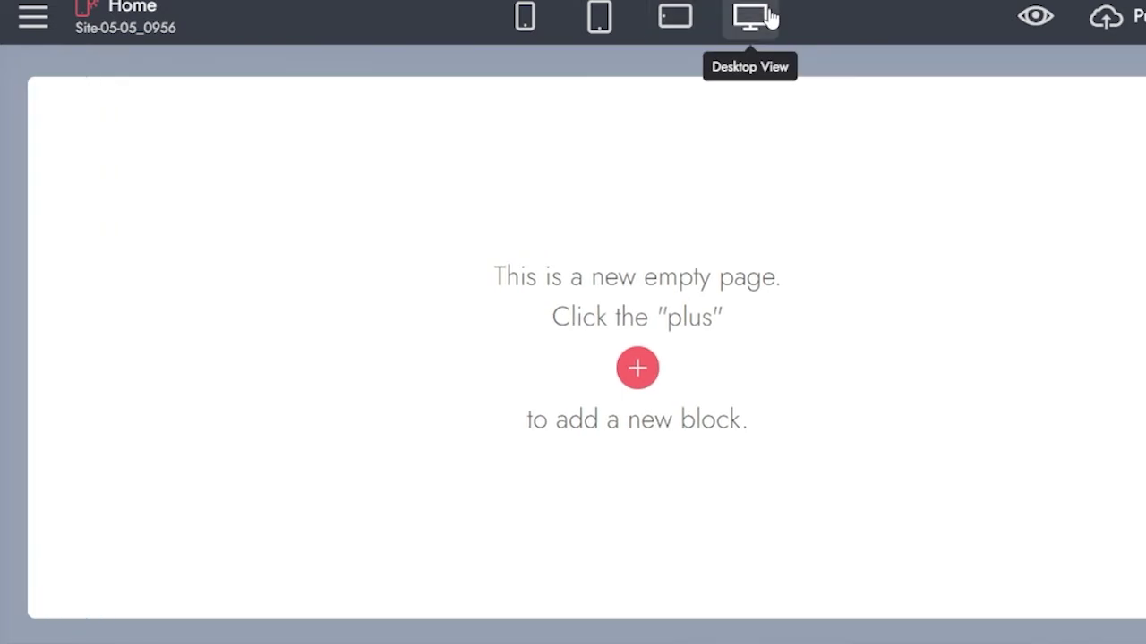
click(525, 27)
click(750, 20)
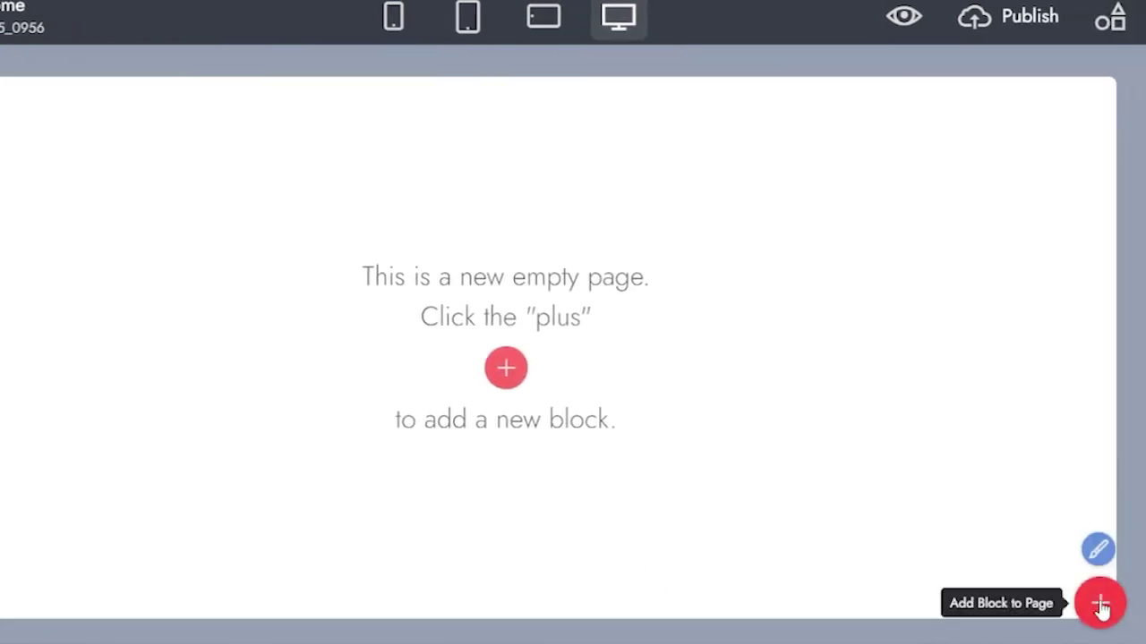
Add the plain menu block with About us, Services and Contacts links to the page.
click(1100, 604)
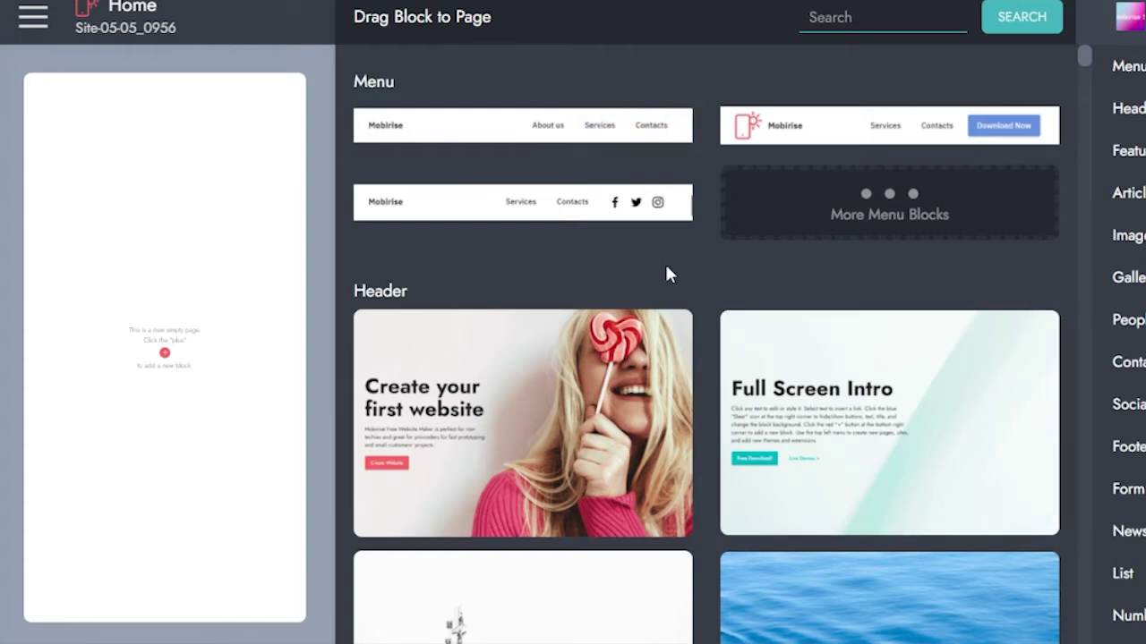
drag(511, 136, 156, 90)
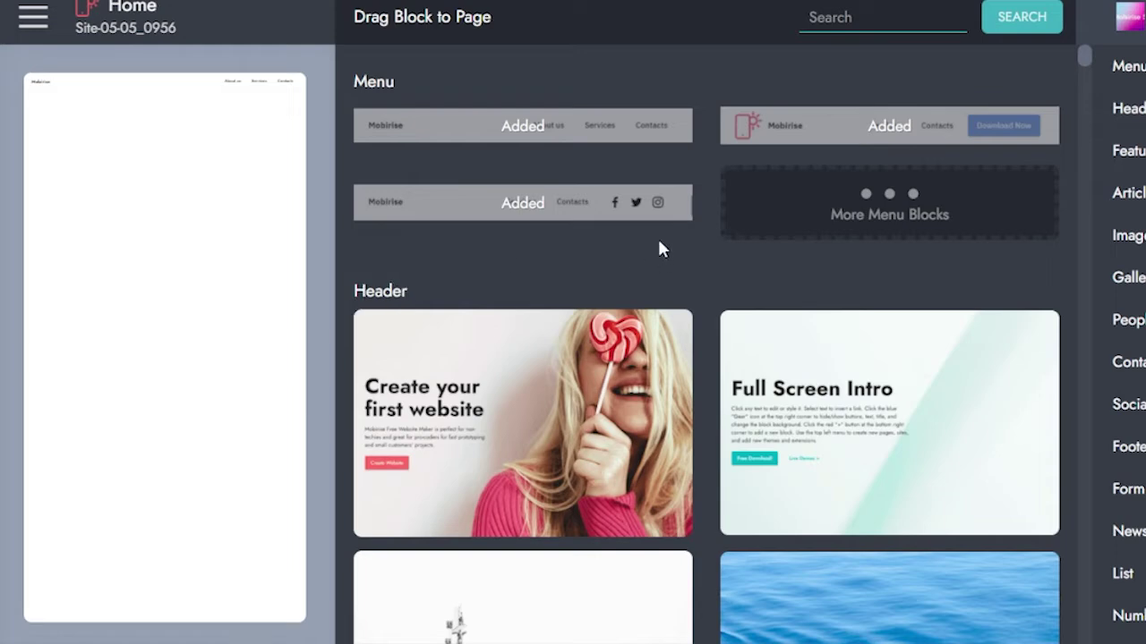
Browse the Header blocks and add the white Intro with Video block with the pink picture below the menu.
scroll(673, 269, down, 1)
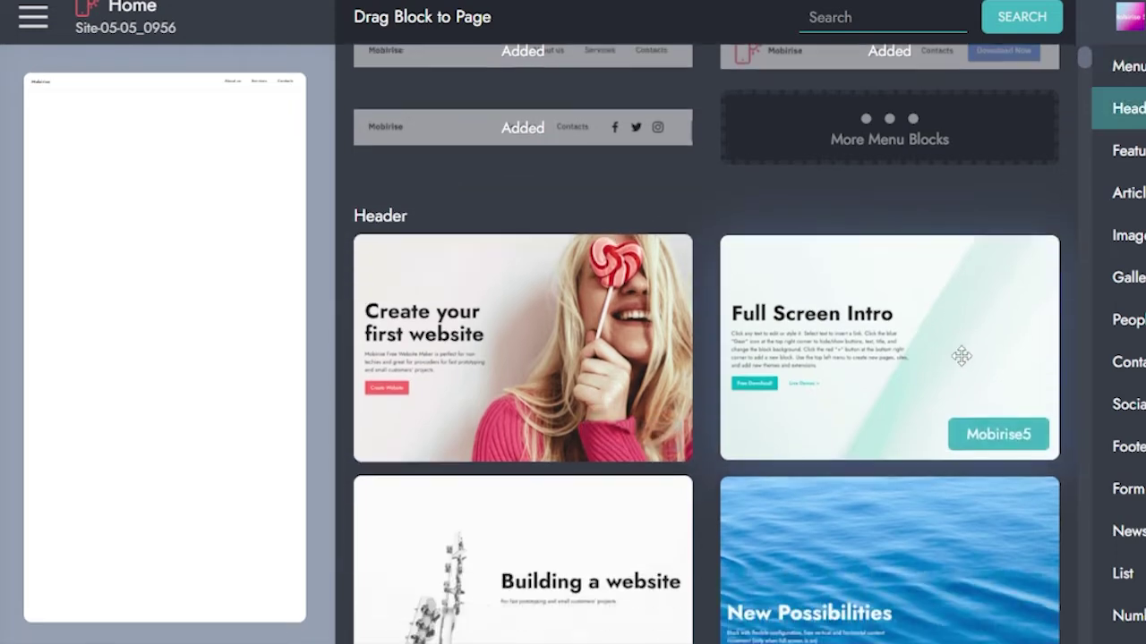
scroll(673, 267, down, 1)
scroll(829, 158, down, 7)
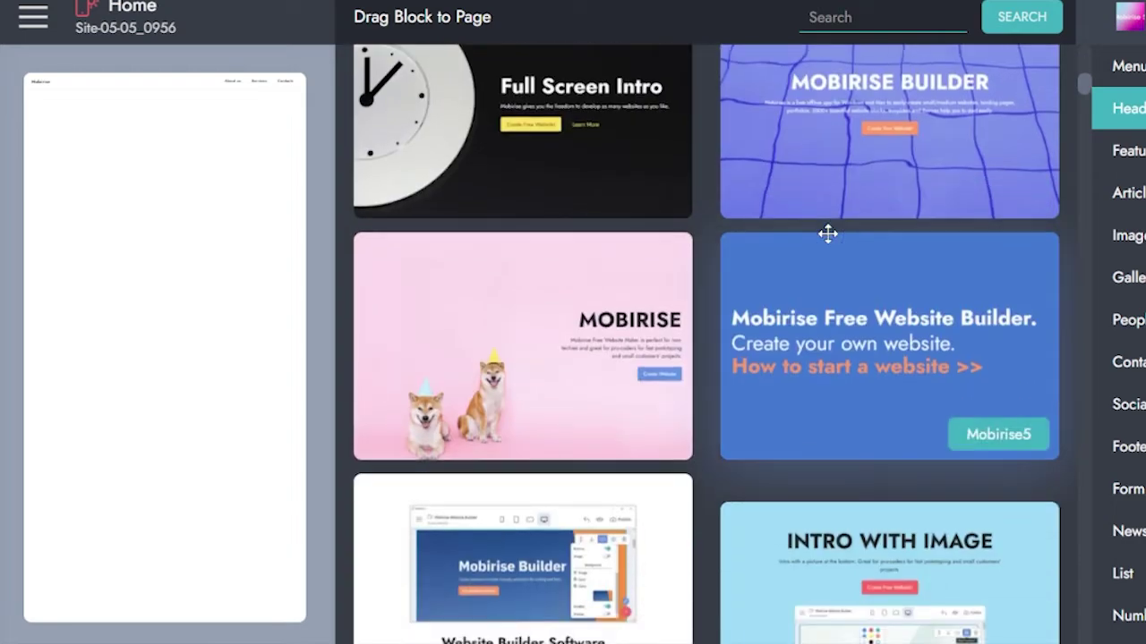
scroll(827, 234, down, 3)
scroll(817, 243, down, 8)
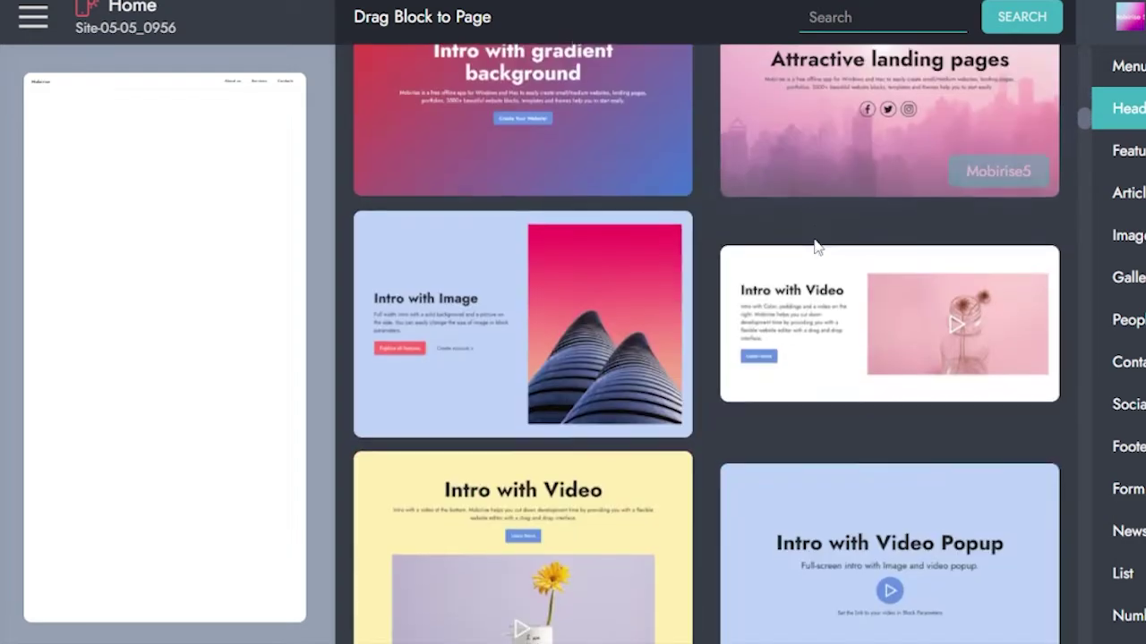
scroll(806, 245, up, 6)
scroll(796, 243, down, 7)
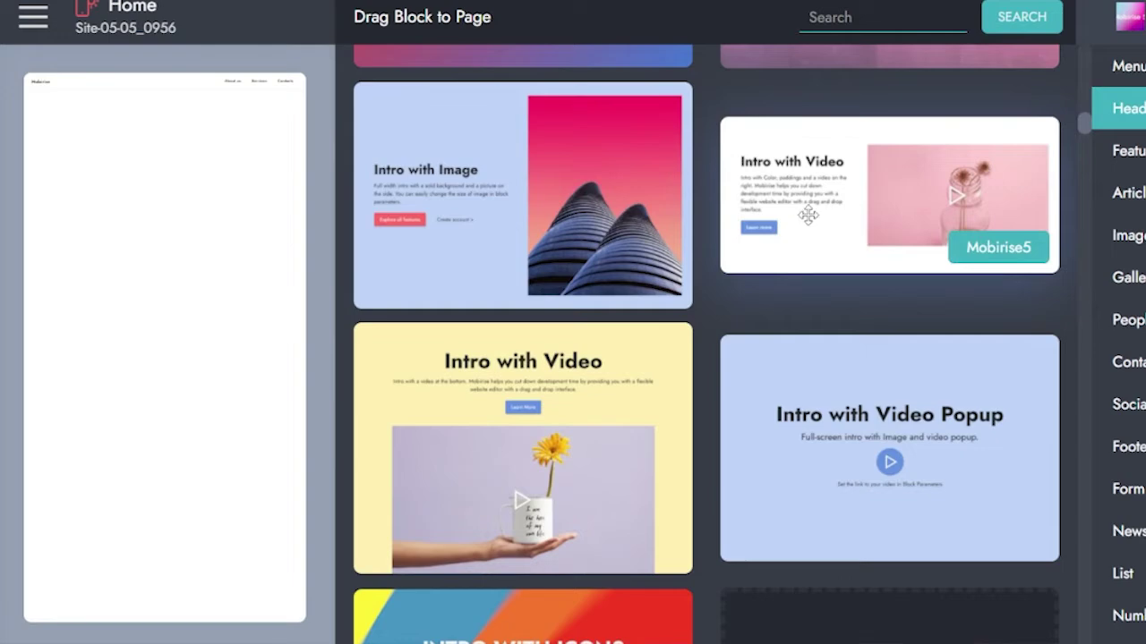
drag(808, 215, 167, 159)
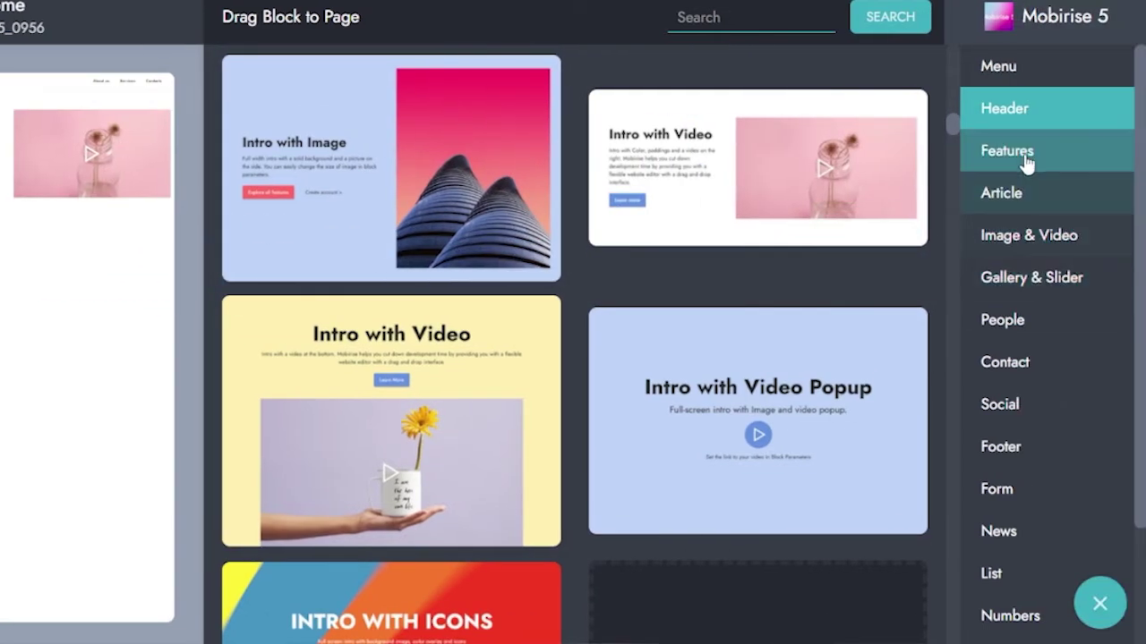
Add the What is Mobirise? features block and the italic Article quote block with blue lines below the header.
click(1129, 150)
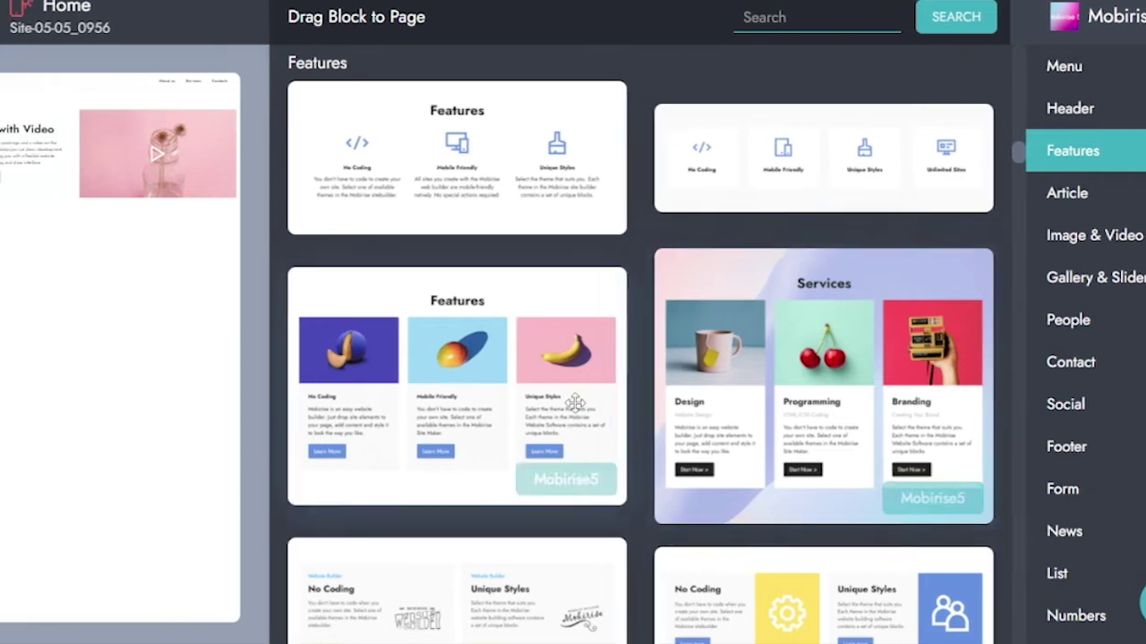
drag(886, 458, 150, 254)
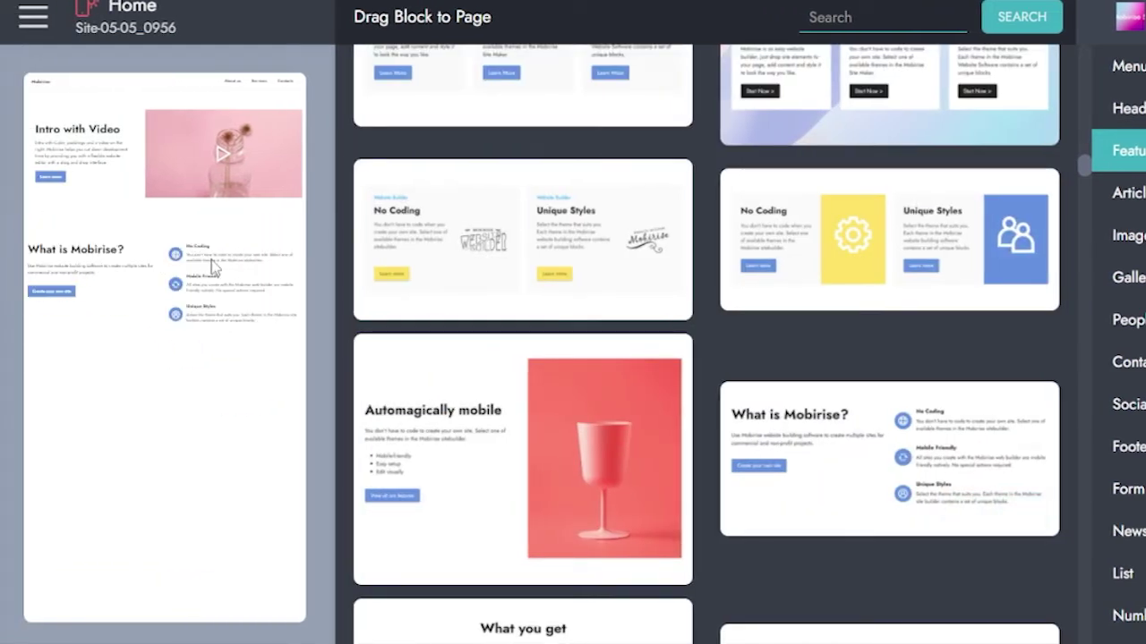
click(1130, 193)
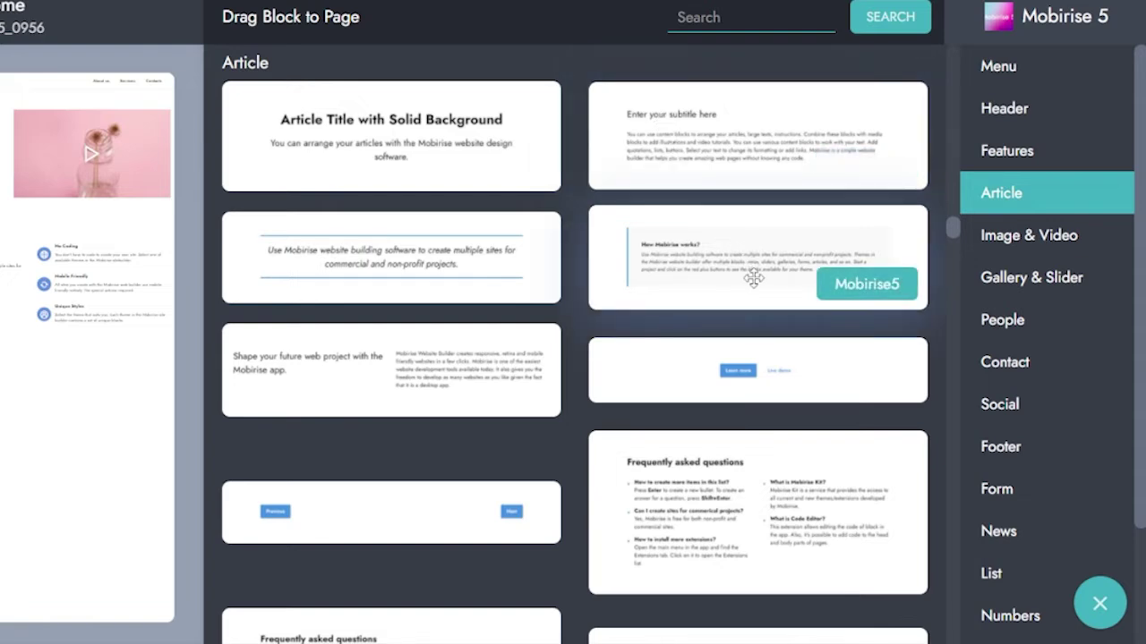
drag(391, 264, 353, 288)
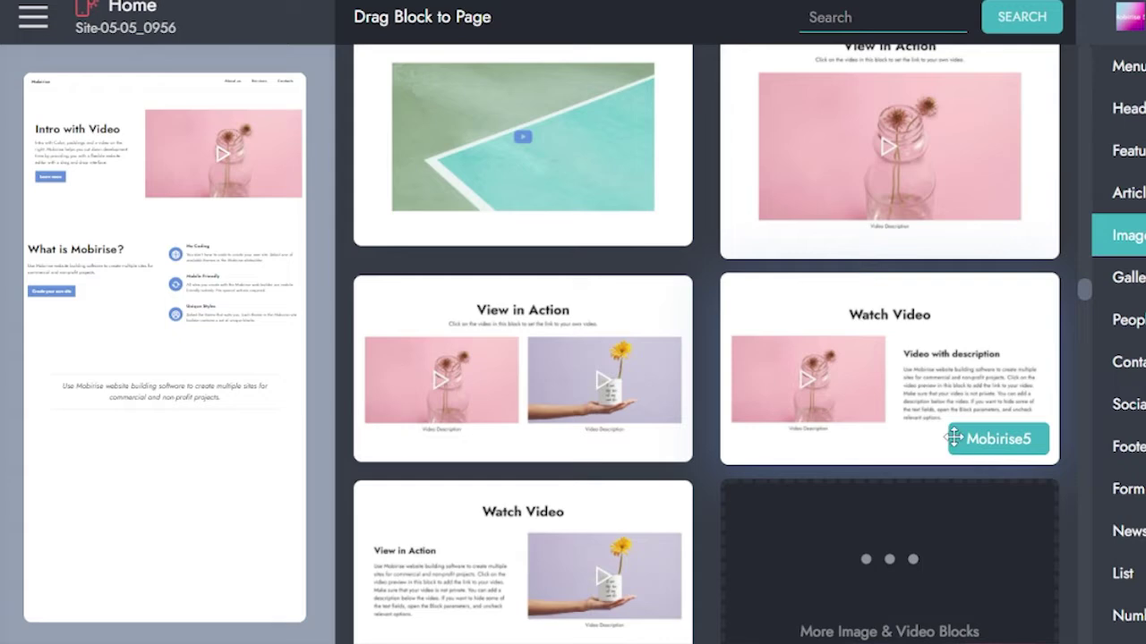
Add the two-image block with the gecko and yellow telephone from Image & Video below the quote.
scroll(952, 437, up, 1)
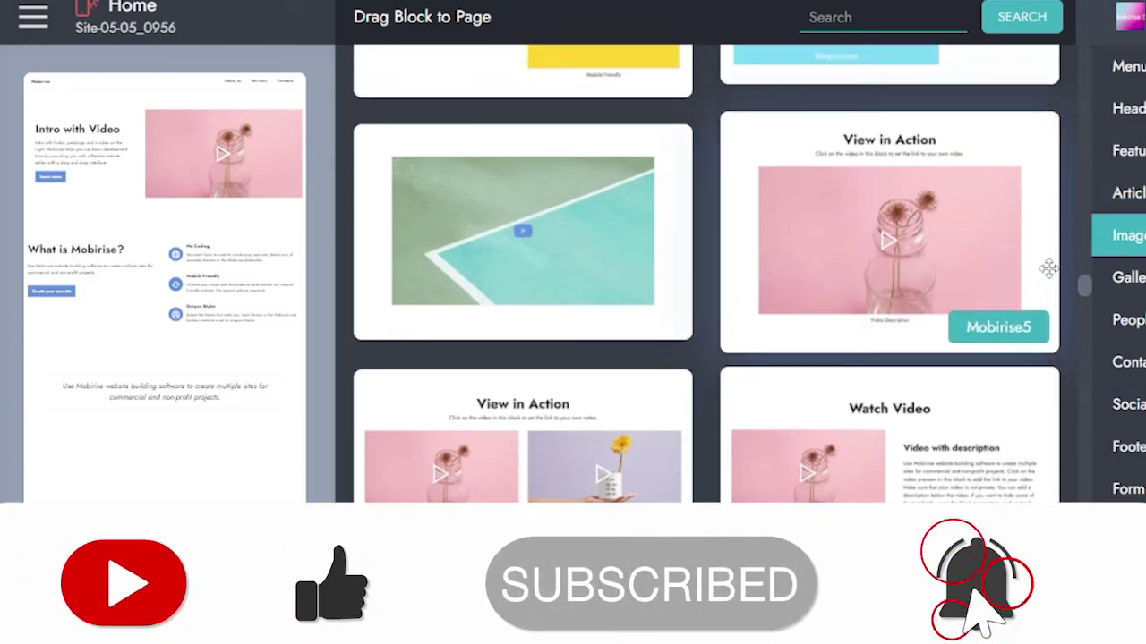
scroll(708, 460, down, 2)
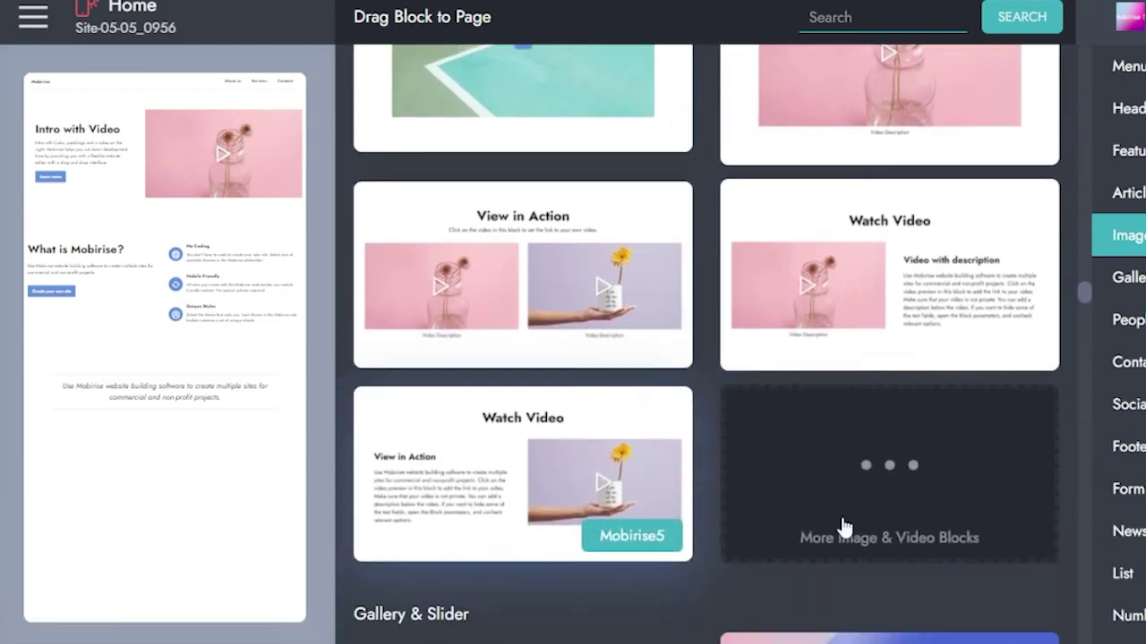
click(844, 528)
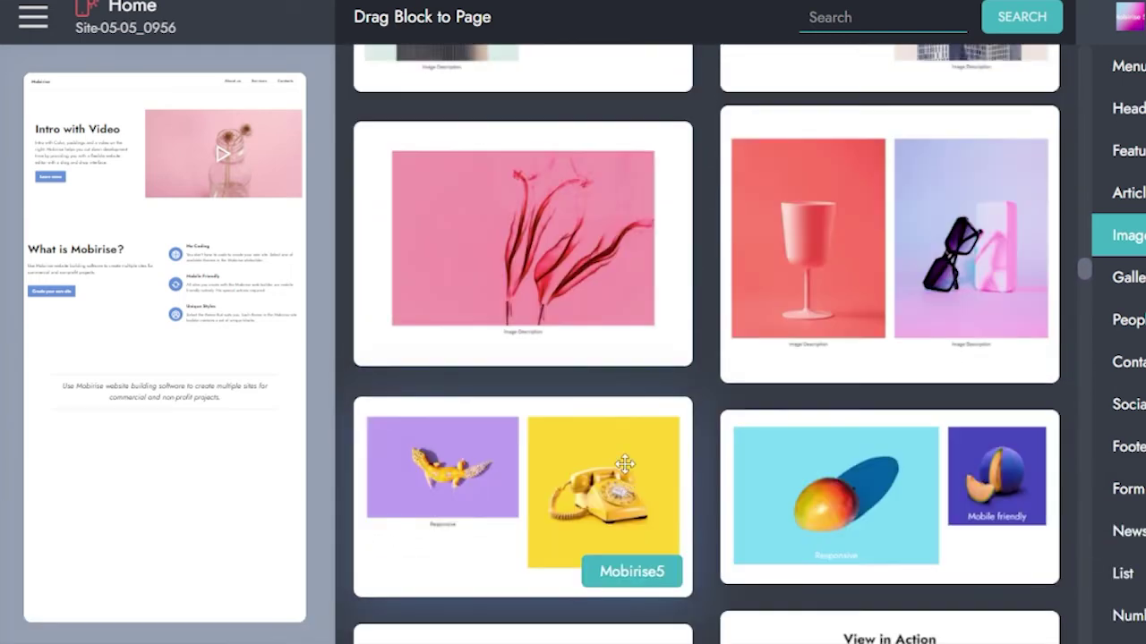
drag(625, 463, 153, 473)
Add the People block with two stacked team profiles and social icons below the images.
scroll(826, 327, down, 5)
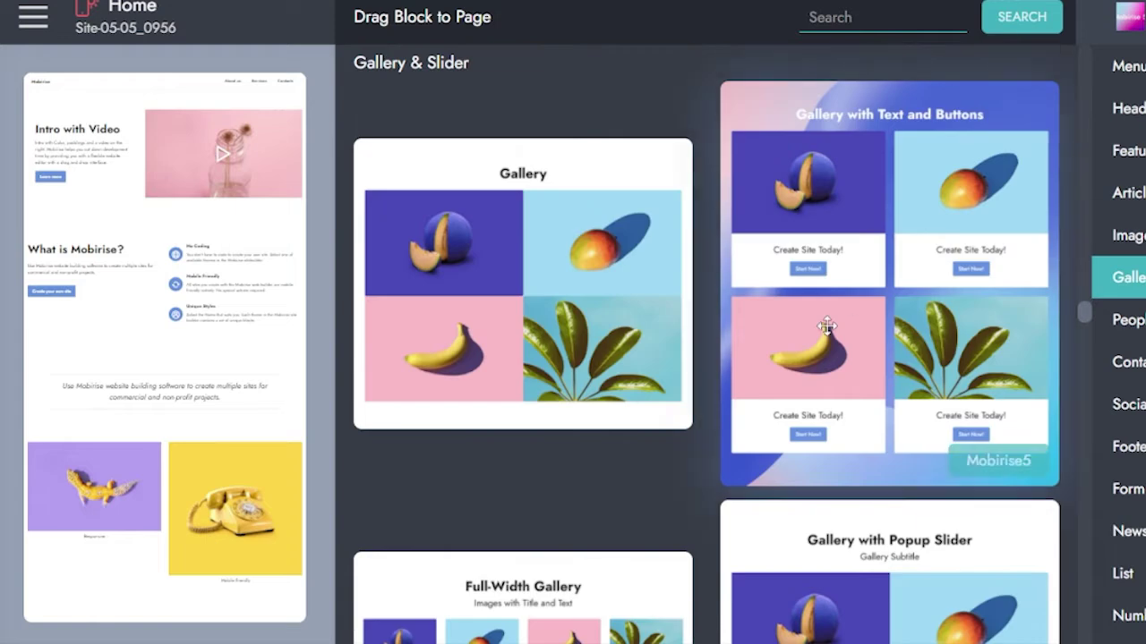
click(1123, 322)
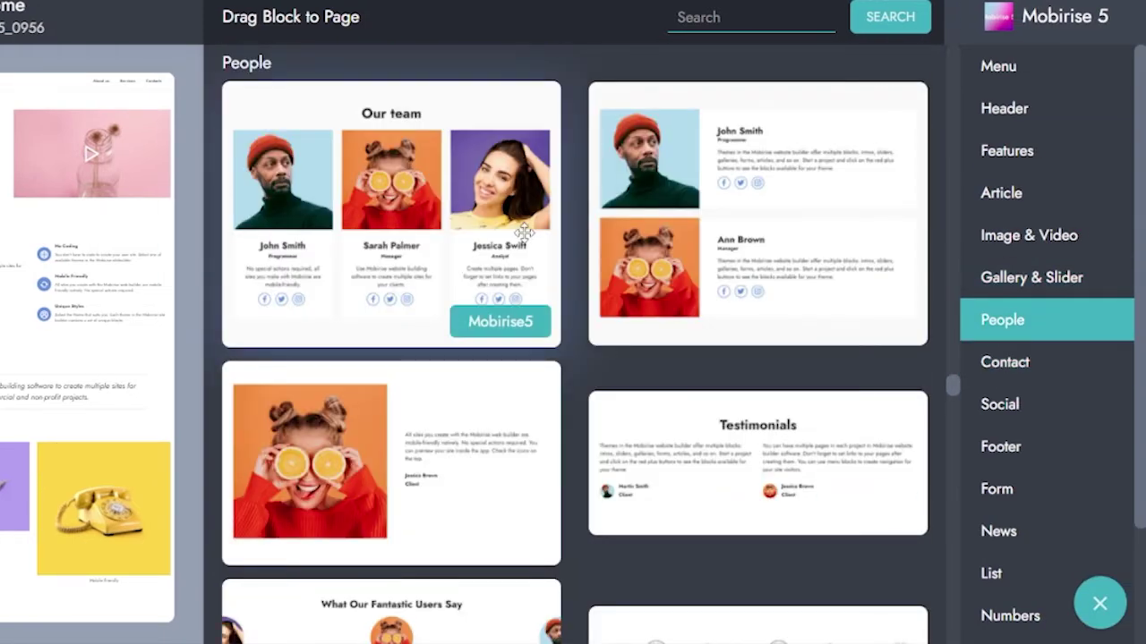
scroll(606, 341, down, 4)
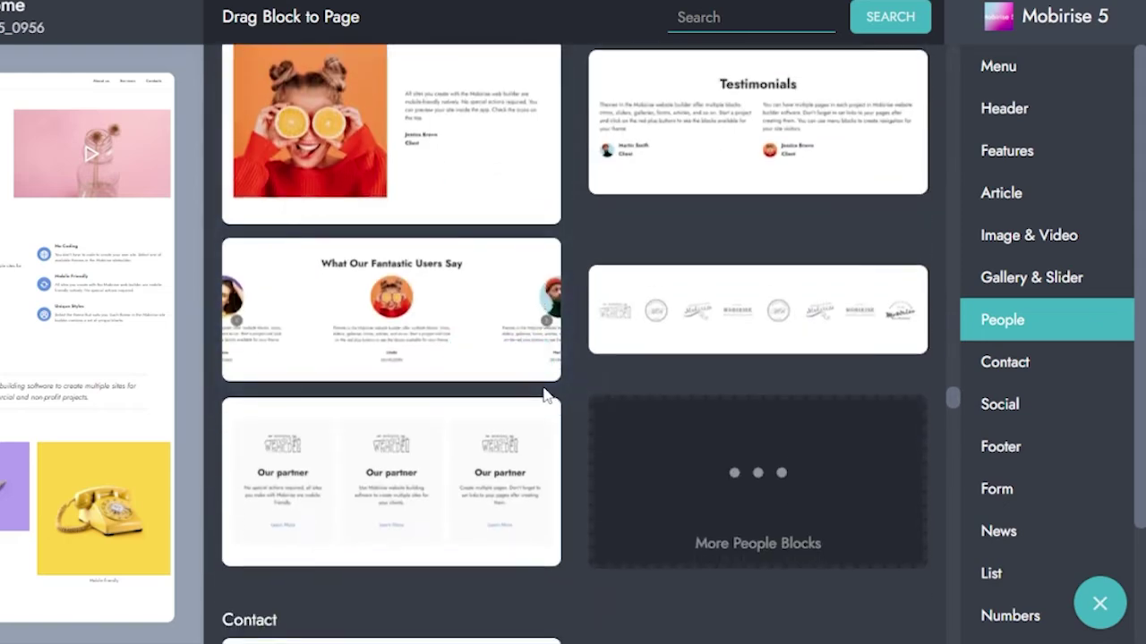
scroll(544, 391, up, 3)
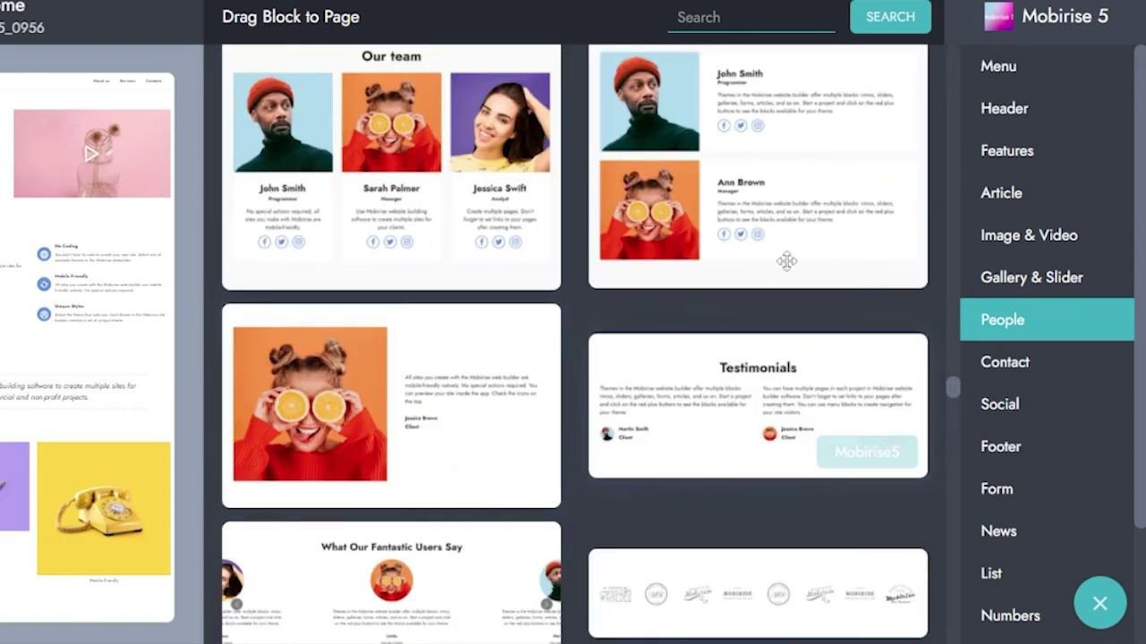
drag(787, 260, 159, 583)
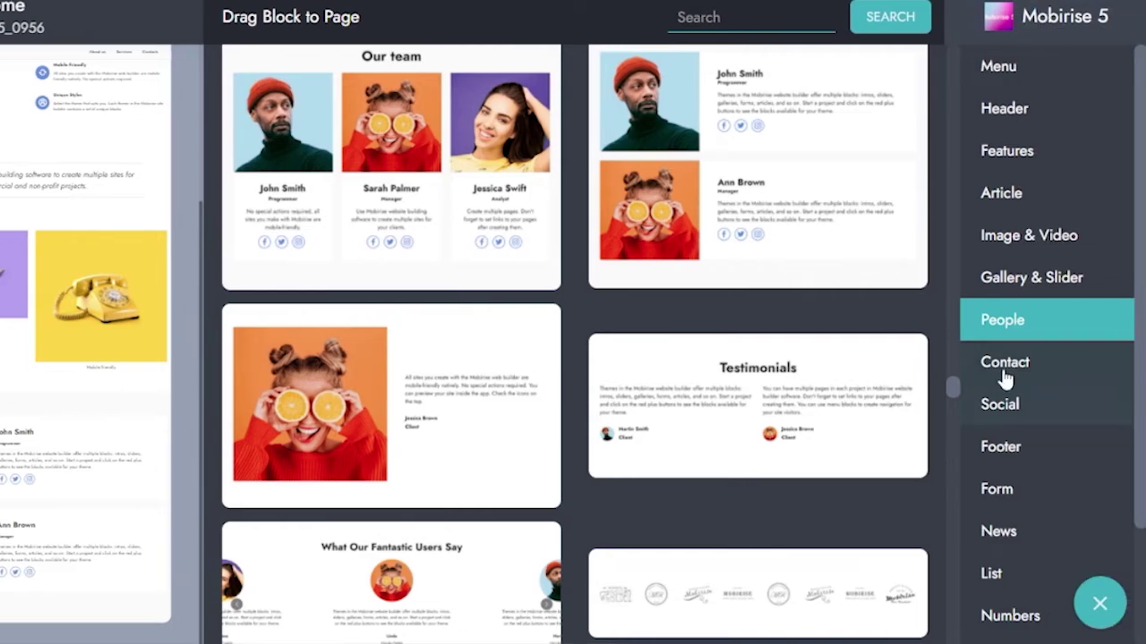
Add the Contacts block with phone, email, address and working hours below the team profiles.
click(1005, 367)
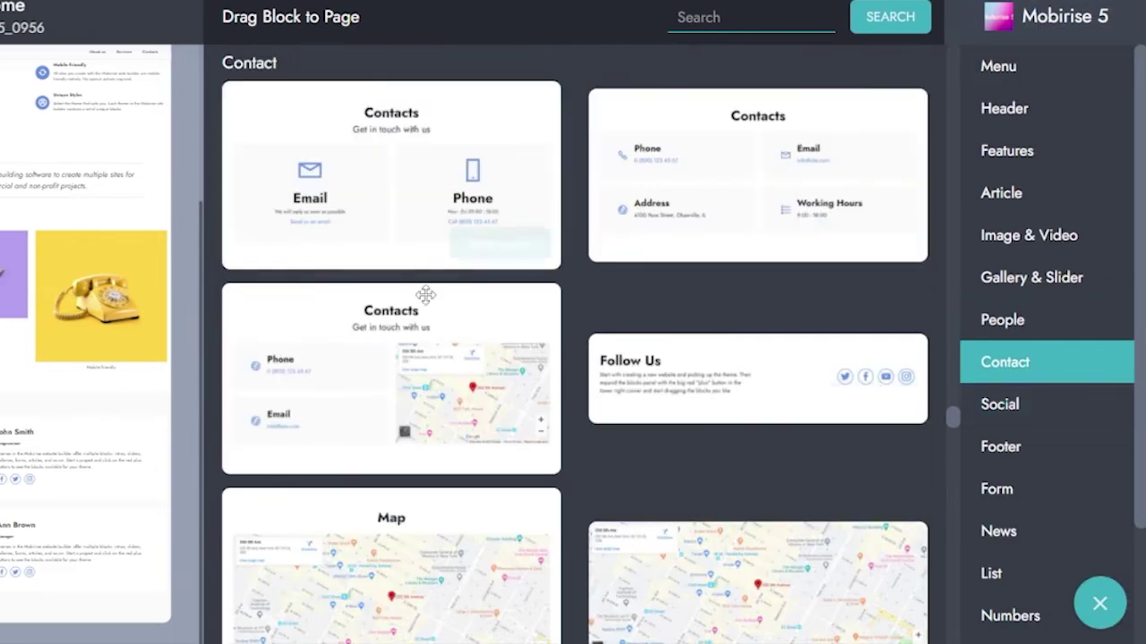
scroll(736, 415, down, 2)
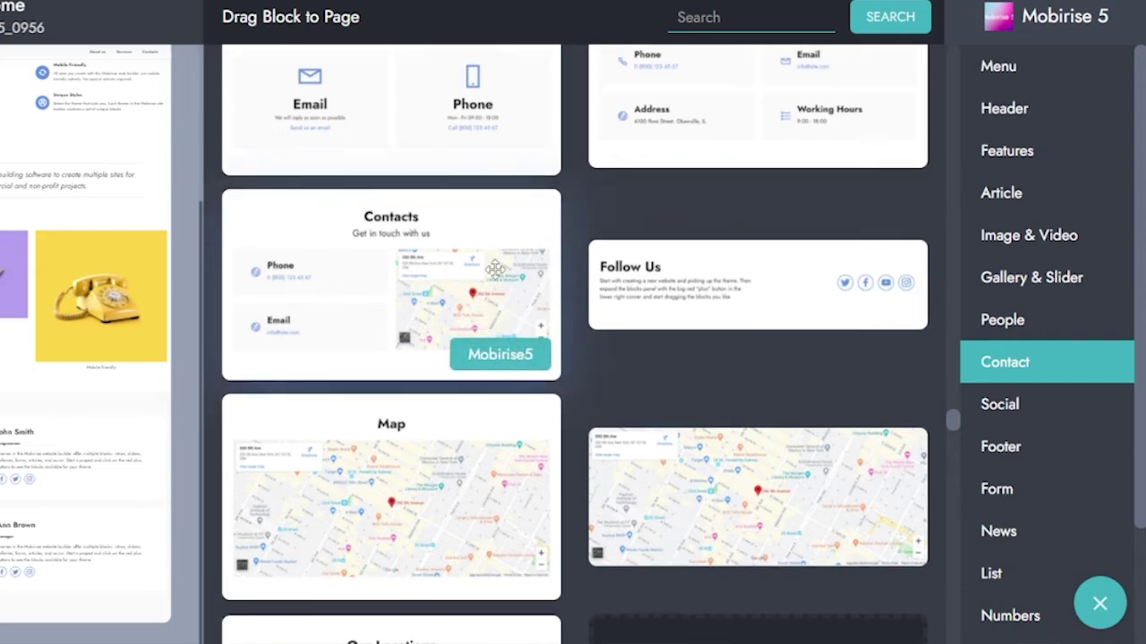
scroll(481, 320, up, 2)
scroll(200, 447, up, 5)
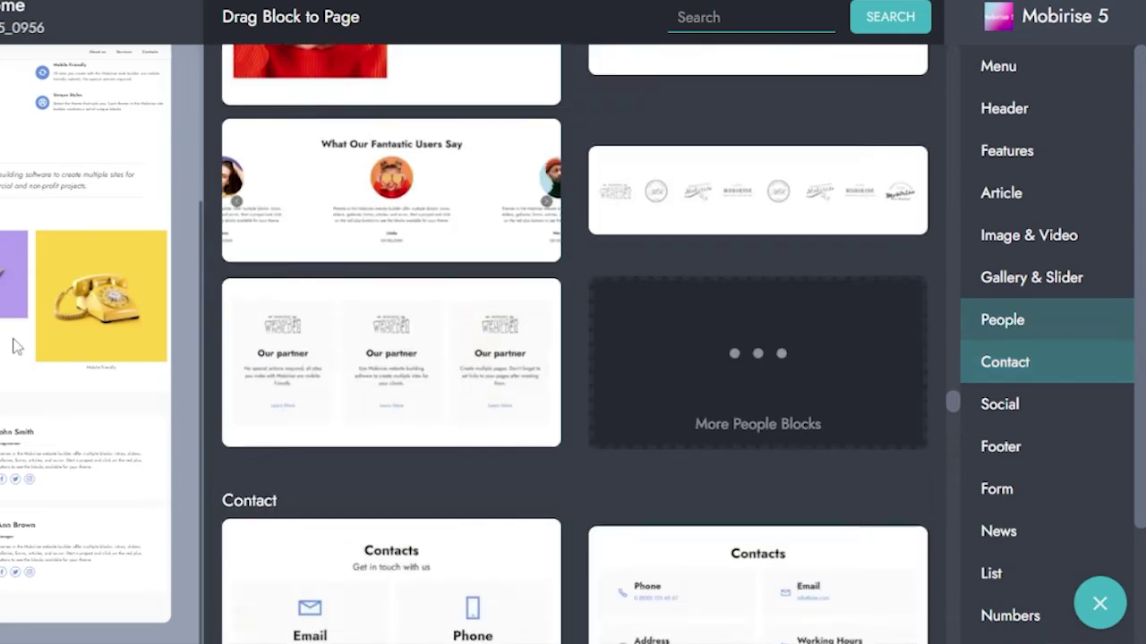
scroll(805, 480, down, 3)
click(770, 315)
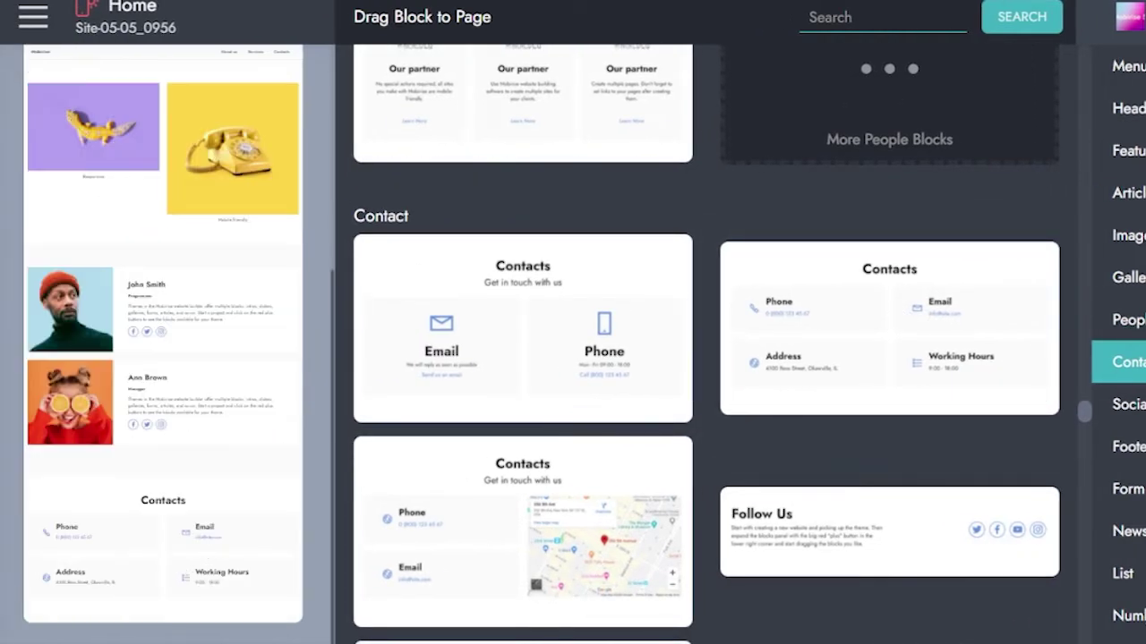
Add the Follow Us! social block with three coloured icons below the contacts.
click(1136, 409)
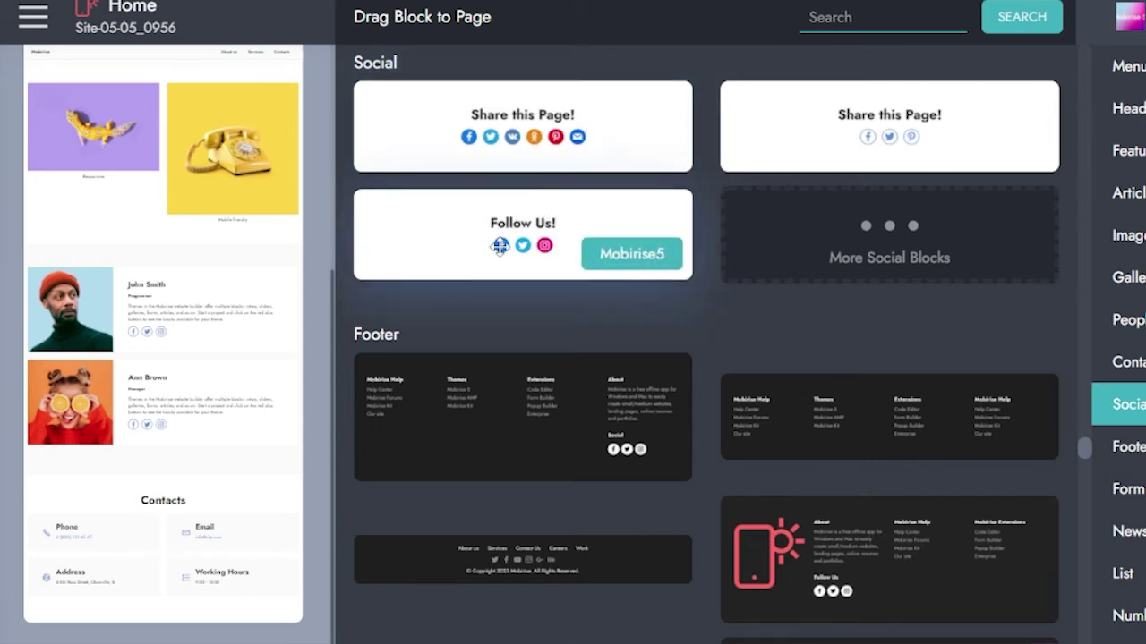
drag(466, 237, 159, 614)
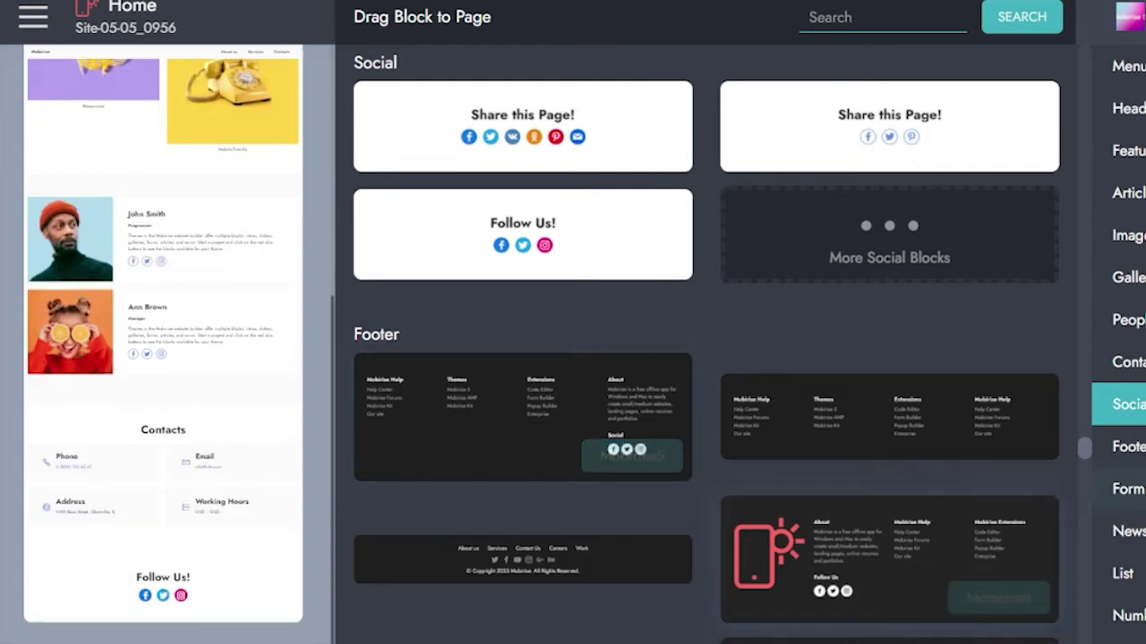
Look through the Footer and Form block designs in the block library.
scroll(605, 507, down, 2)
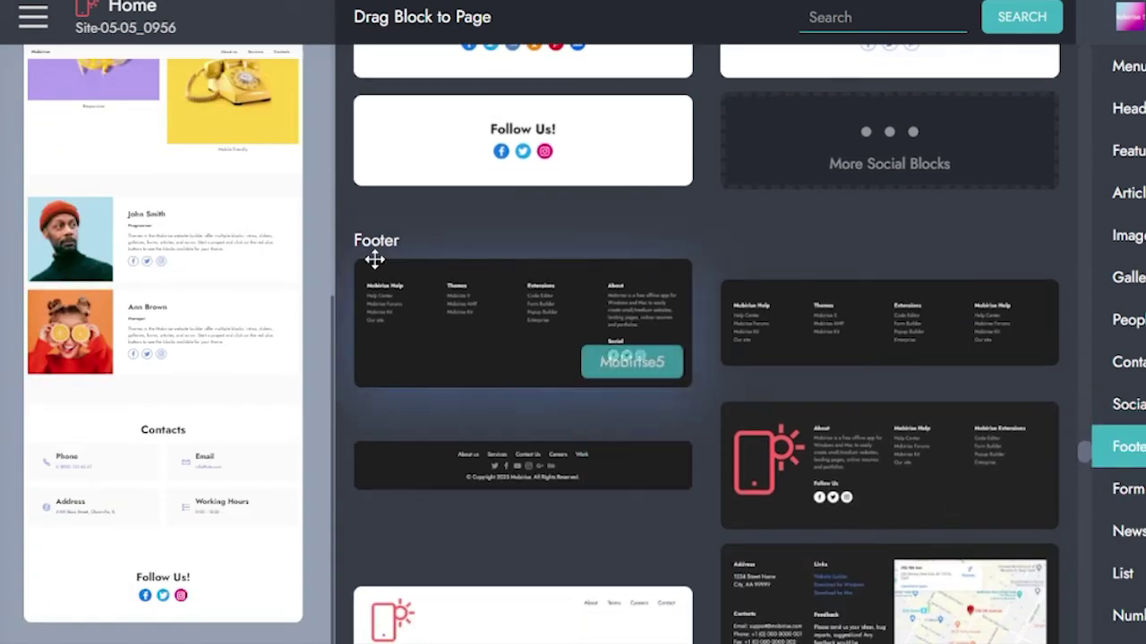
scroll(824, 409, down, 4)
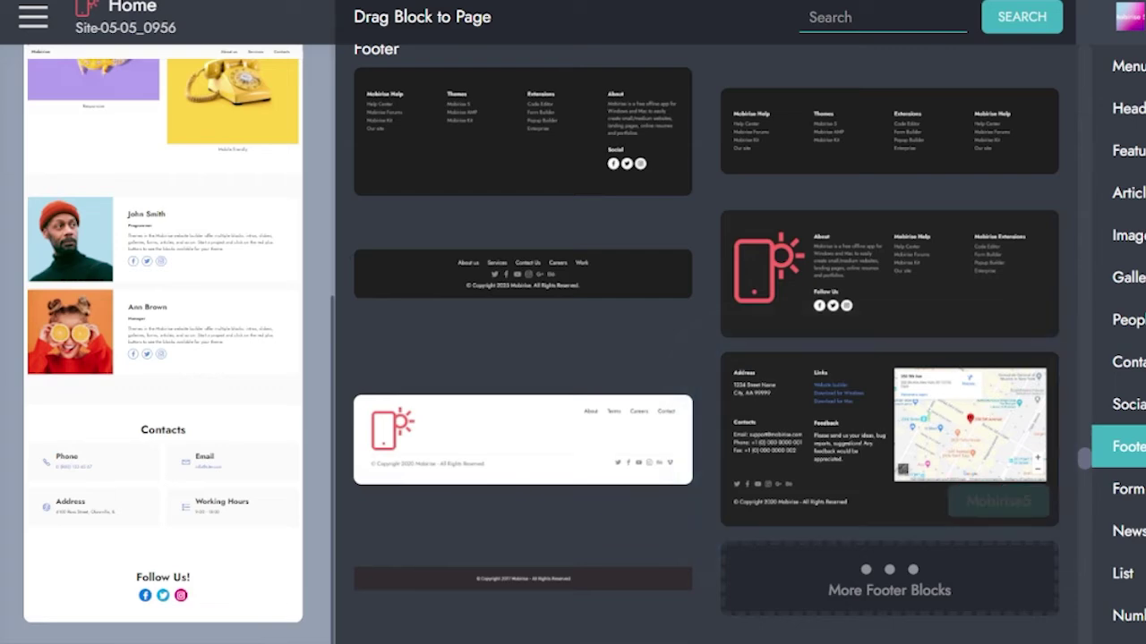
scroll(555, 340, down, 5)
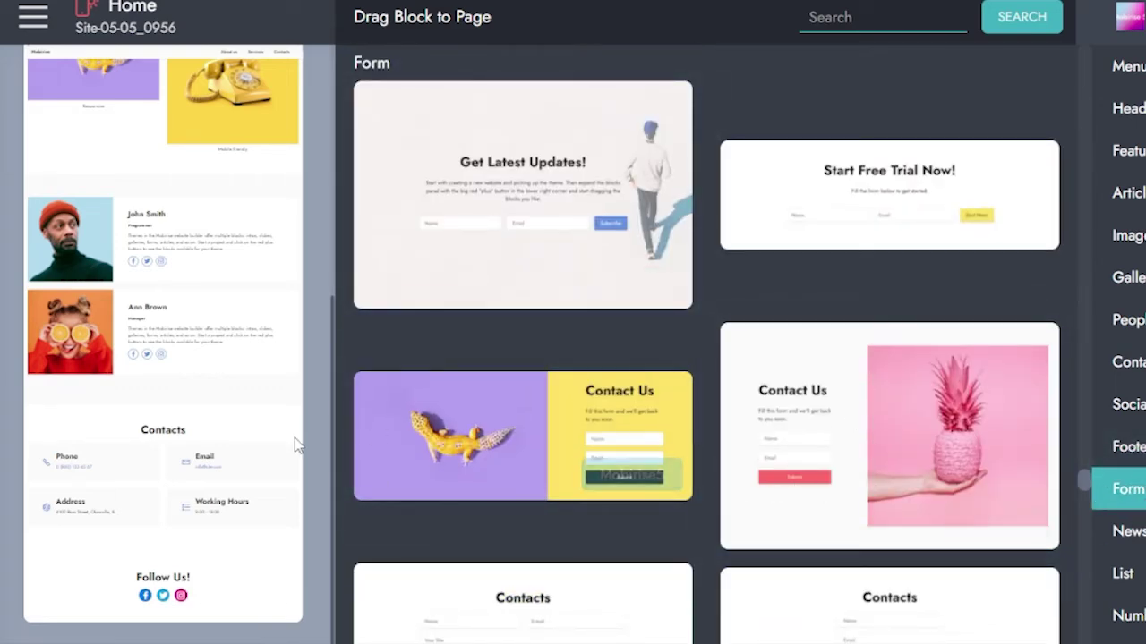
scroll(856, 463, down, 2)
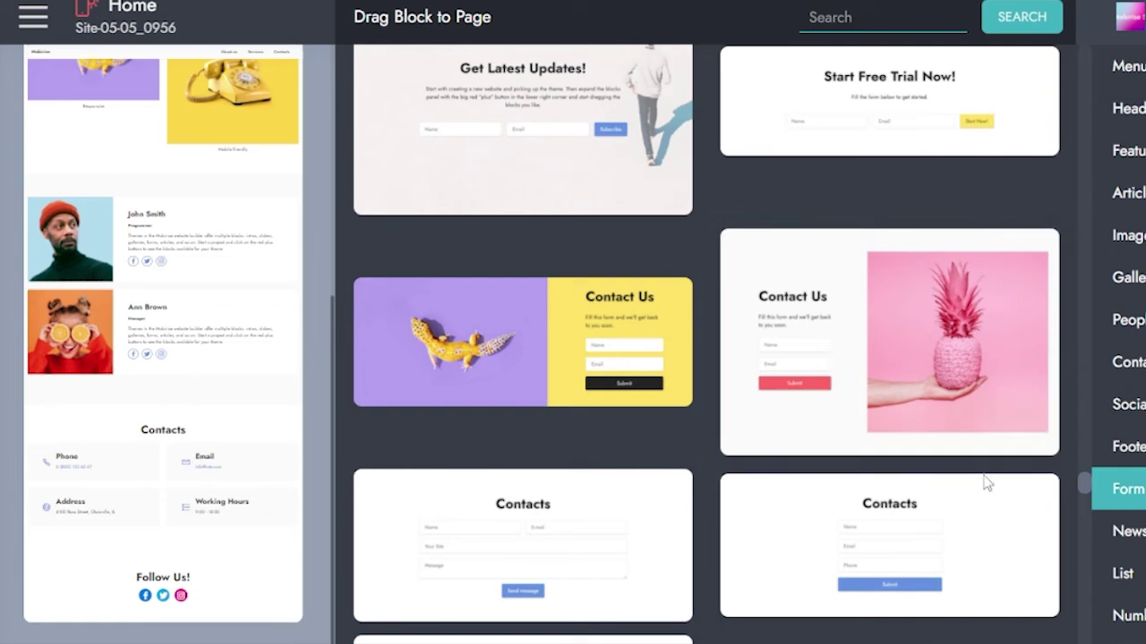
scroll(618, 481, up, 5)
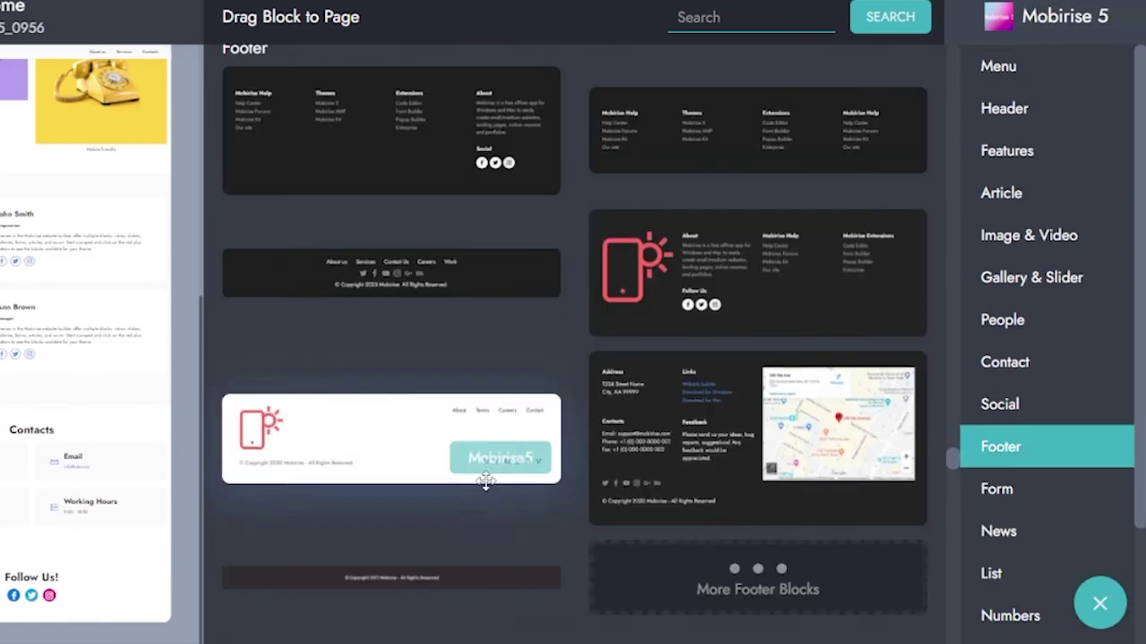
scroll(617, 481, down, 10)
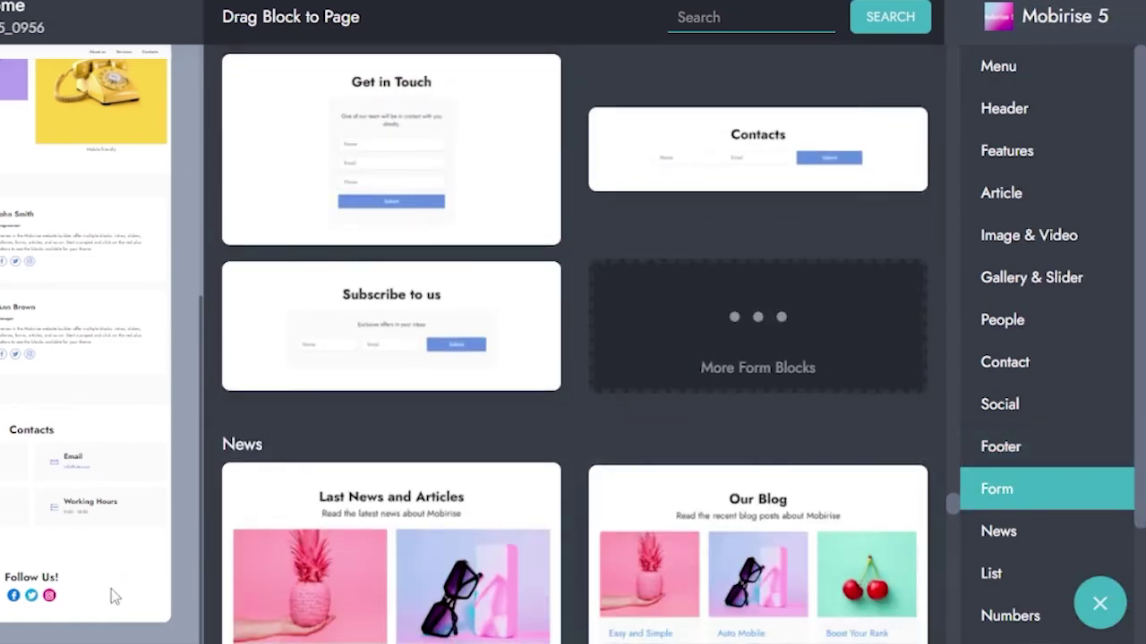
scroll(417, 143, up, 5)
Remove the Follow Us! social block from the end of the home page.
drag(526, 271, 488, 244)
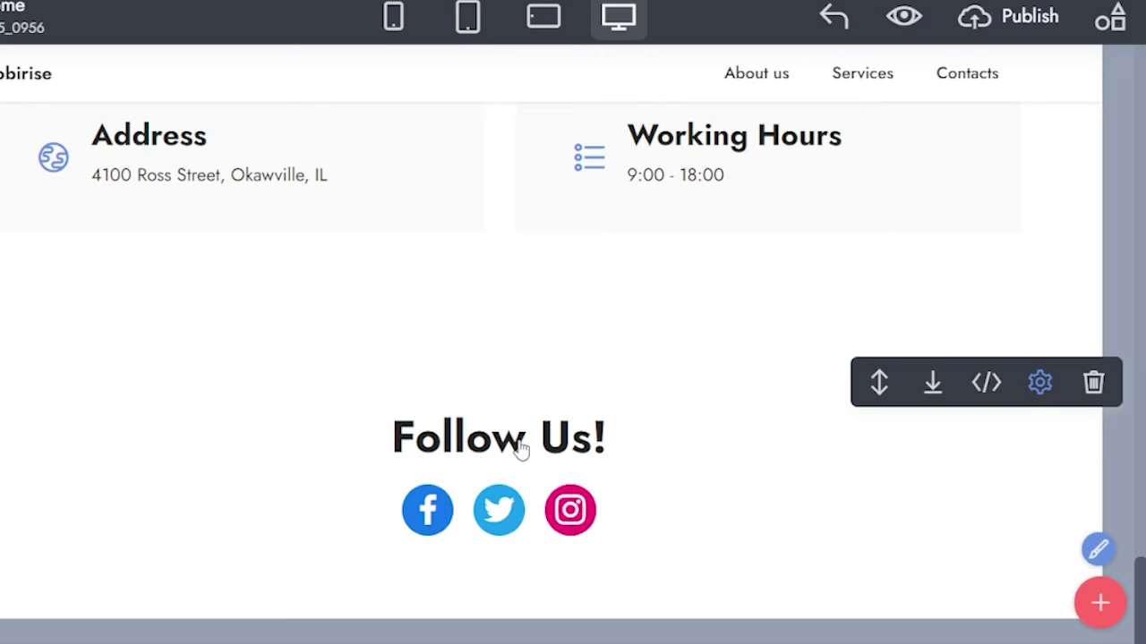
click(1092, 385)
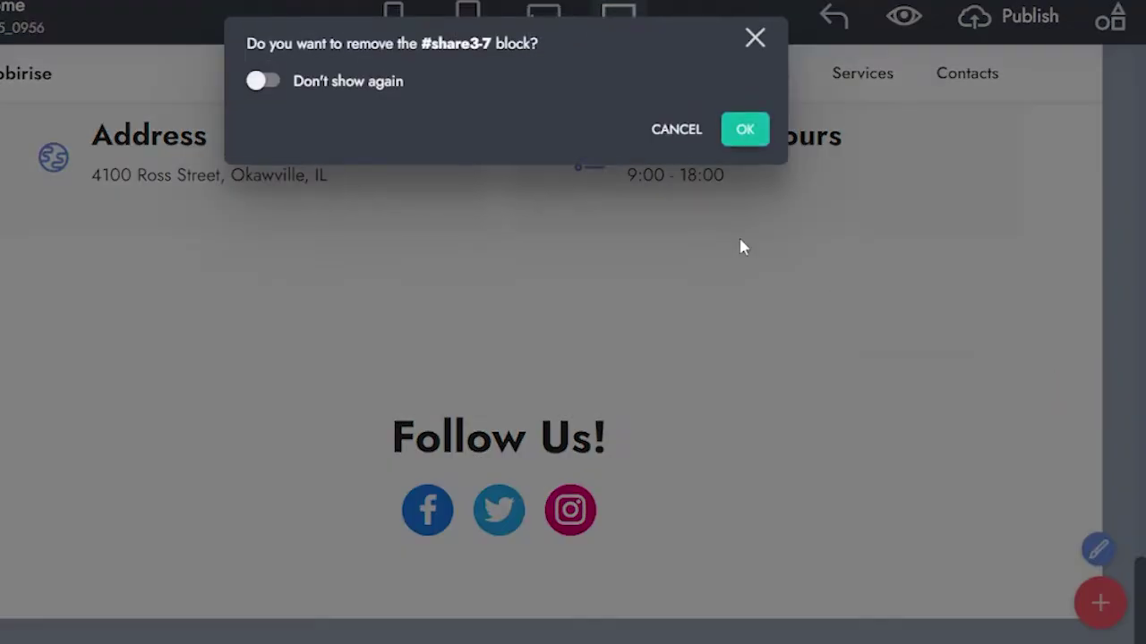
click(750, 130)
Add the dark four-column Footer block with the About text and social icons below the contacts.
click(1100, 603)
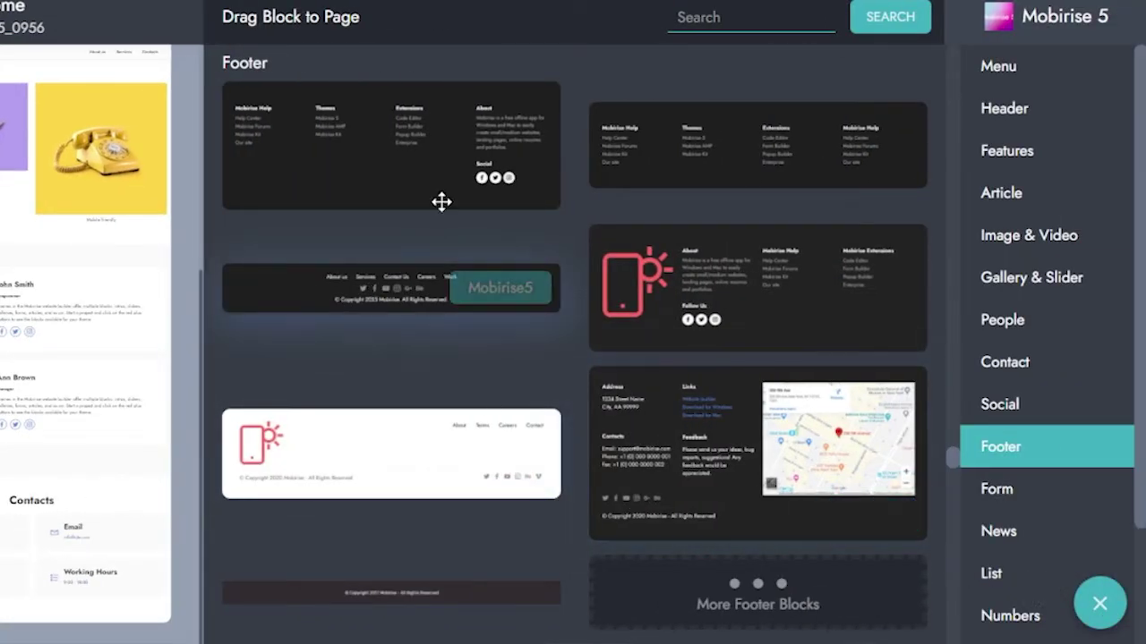
drag(440, 199, 149, 548)
drag(277, 548, 205, 582)
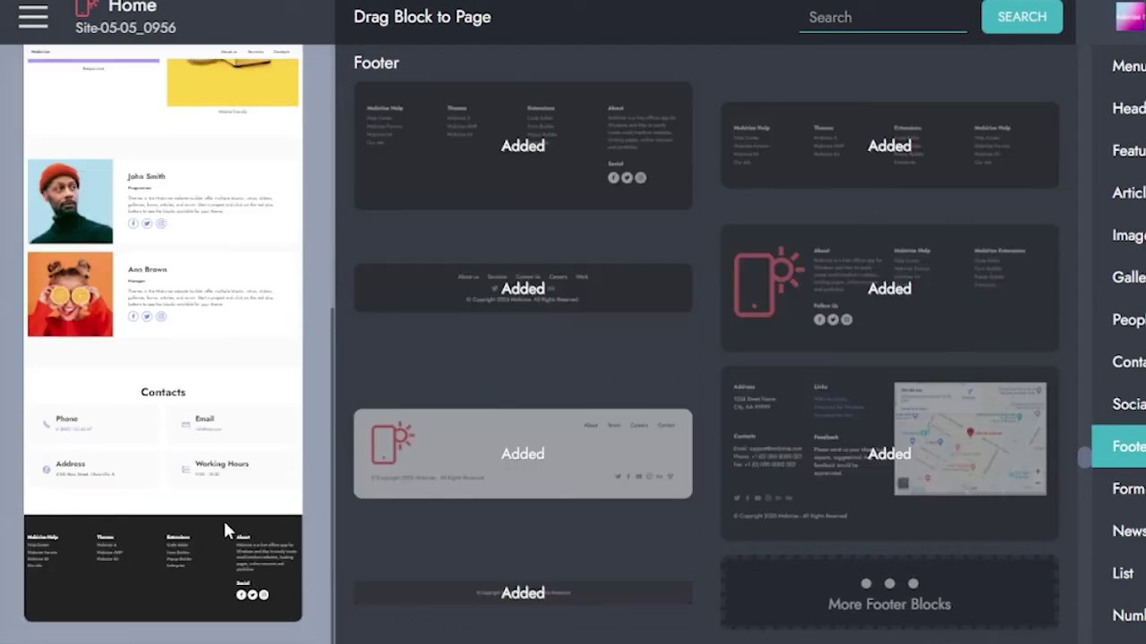
Review the assembled home page from the intro section down through its blocks.
scroll(197, 376, up, 5)
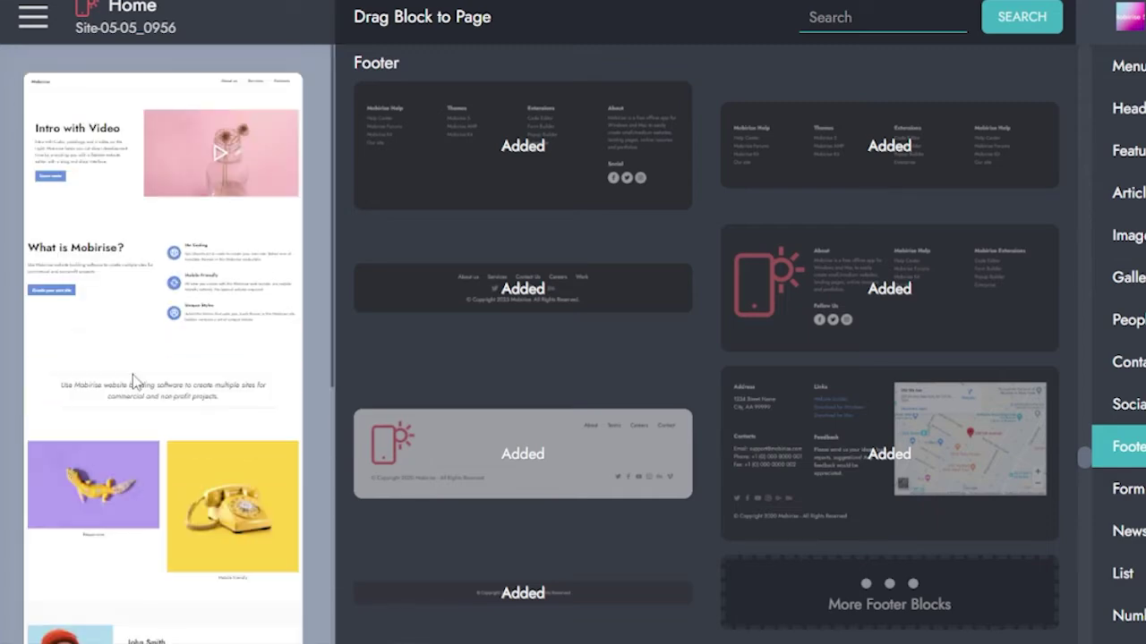
click(56, 18)
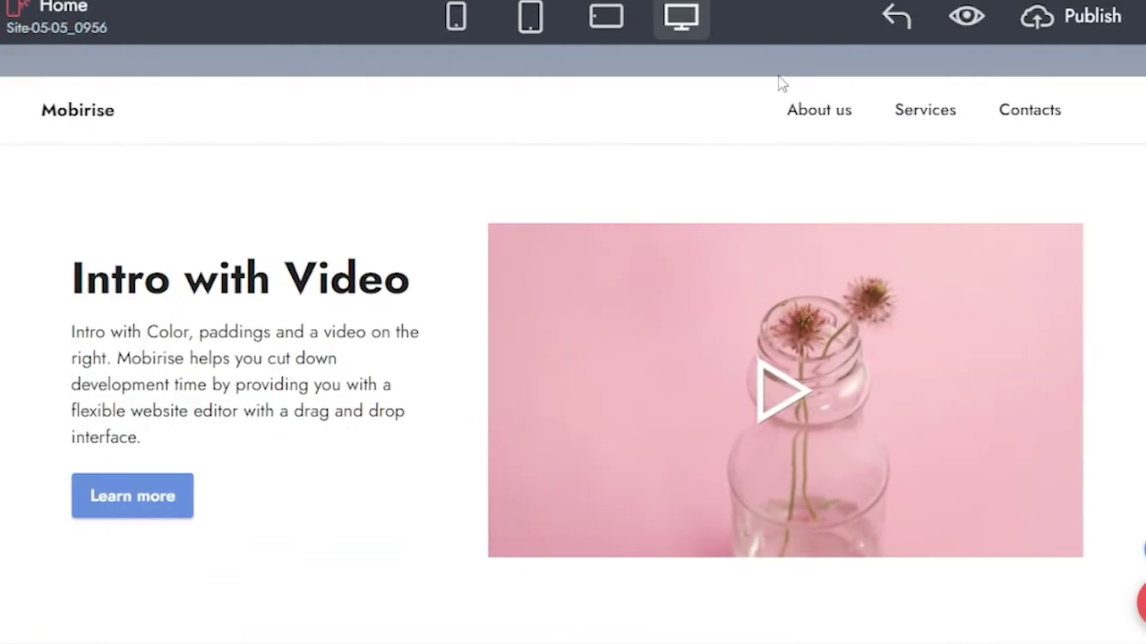
mouse_move(952, 124)
click(16, 10)
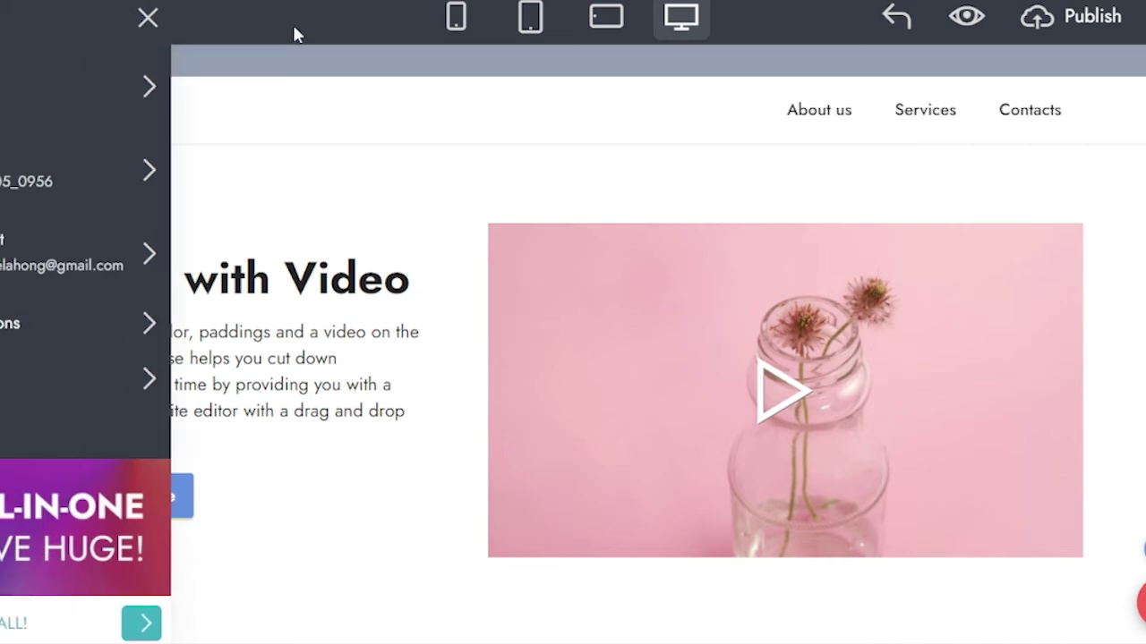
click(146, 20)
click(1100, 602)
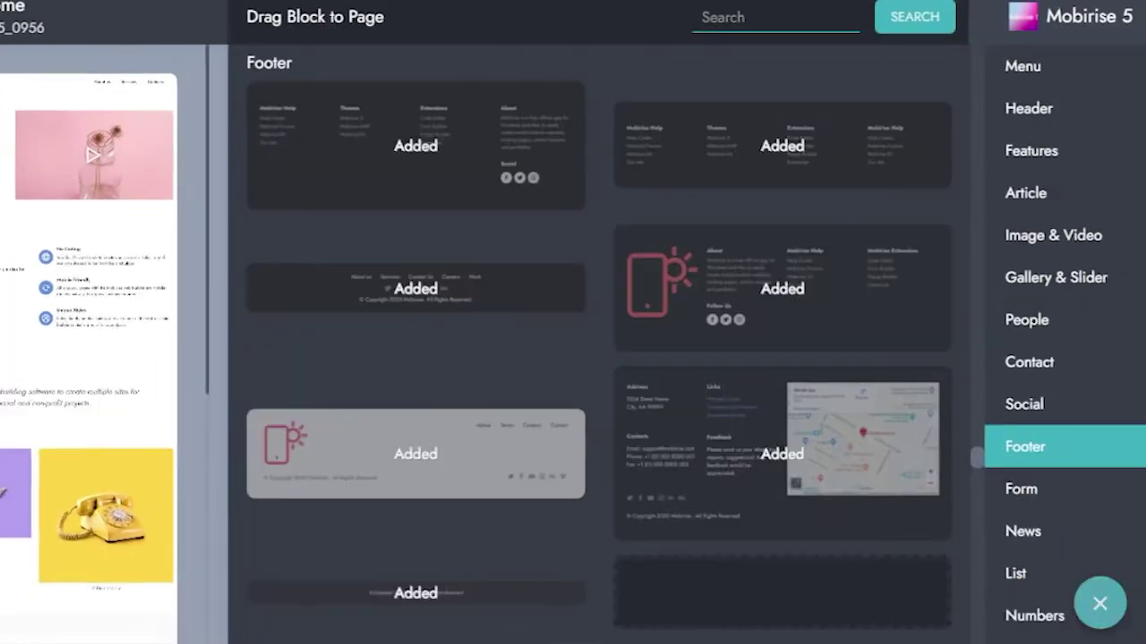
scroll(193, 272, down, 3)
scroll(177, 303, up, 5)
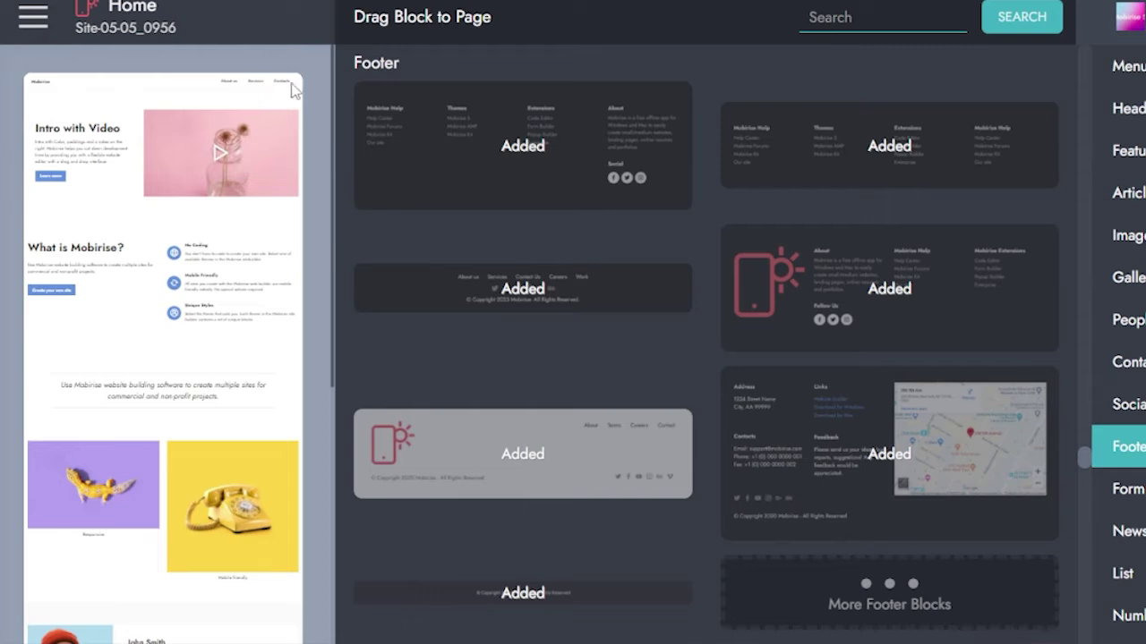
Create a new page in the site and title it Help Desk.
click(33, 17)
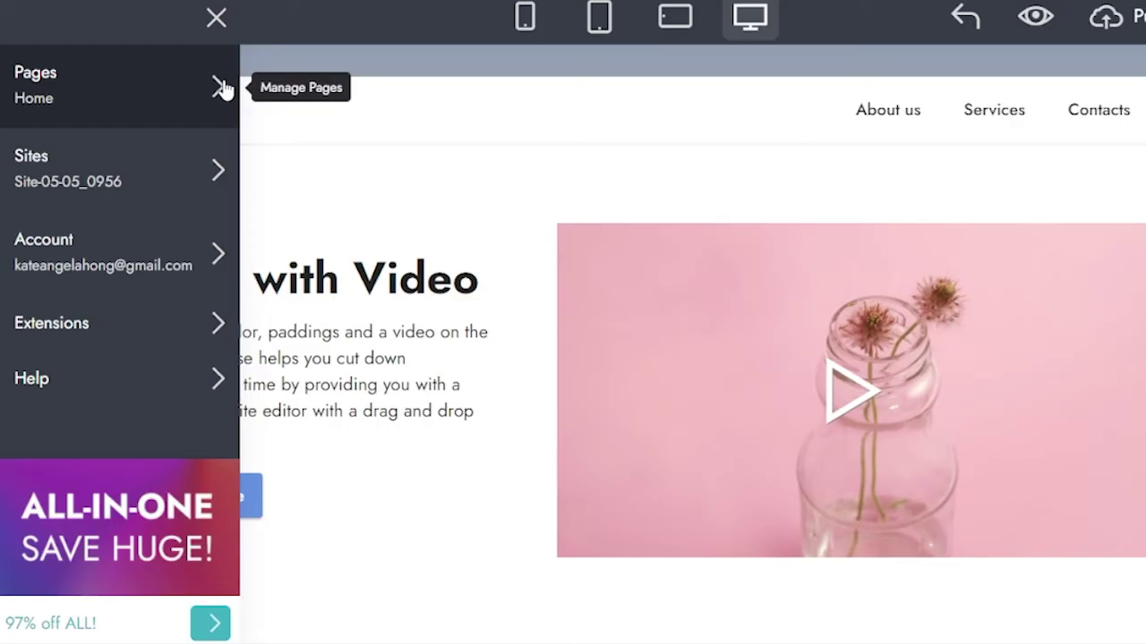
click(220, 86)
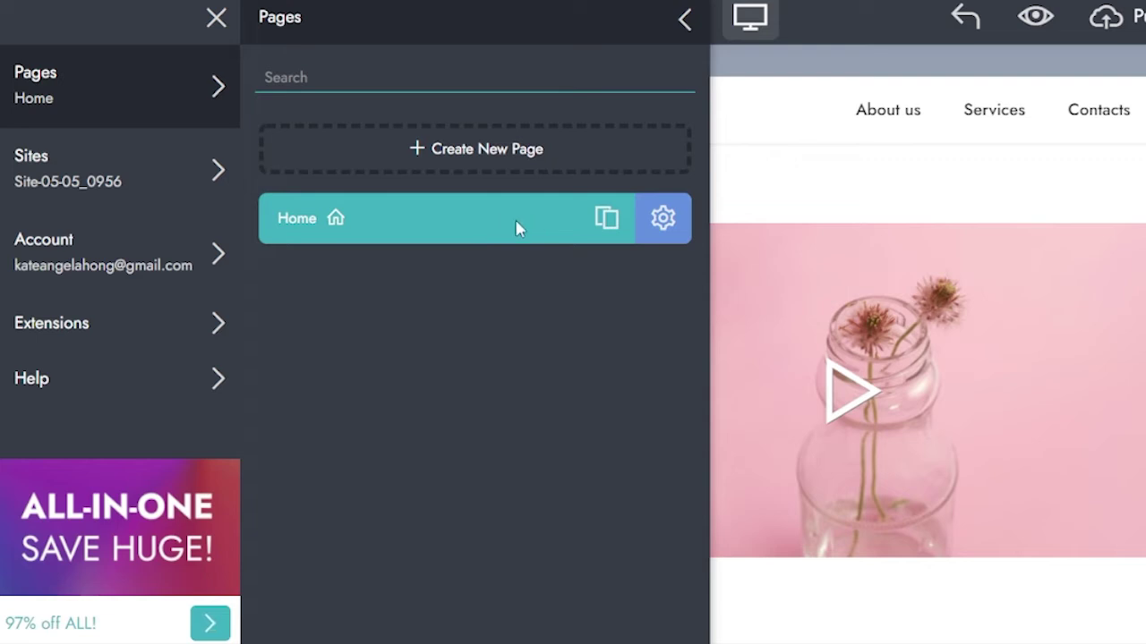
click(566, 150)
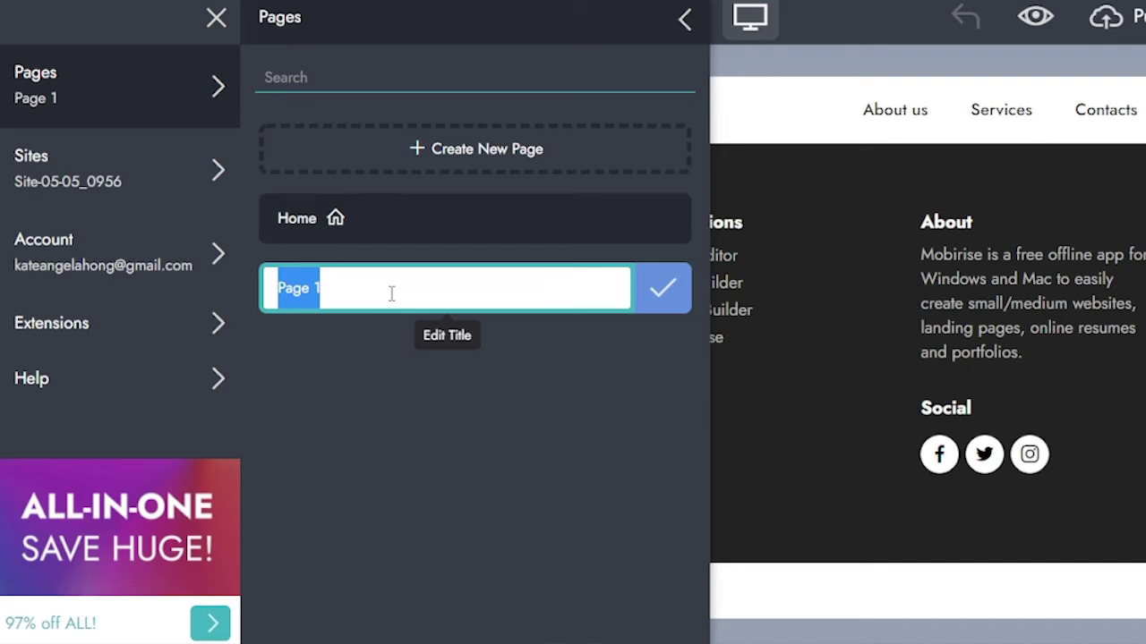
text(Help Desk)
key(Return)
click(358, 286)
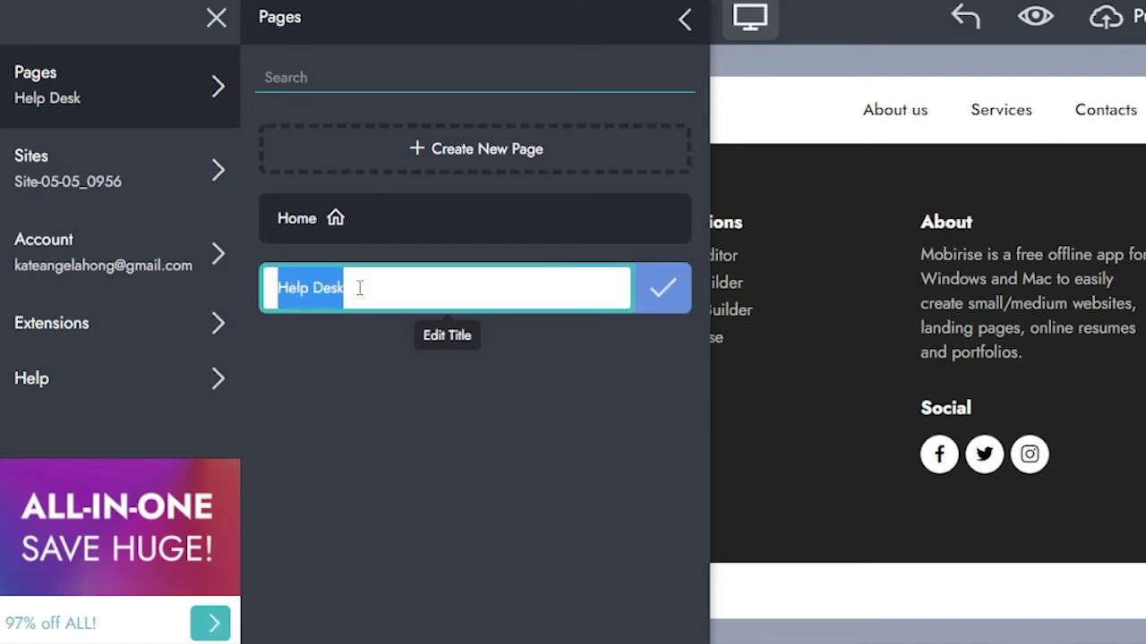
click(660, 287)
click(767, 341)
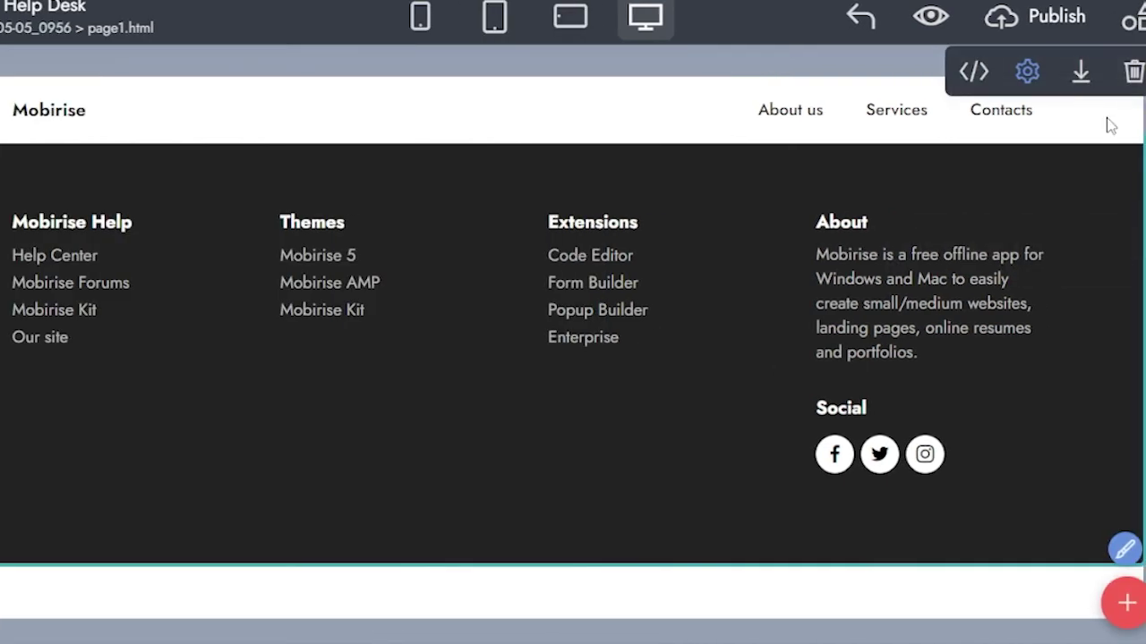
Remove the dark footer block from the Help Desk page, keeping its menu block.
click(1133, 73)
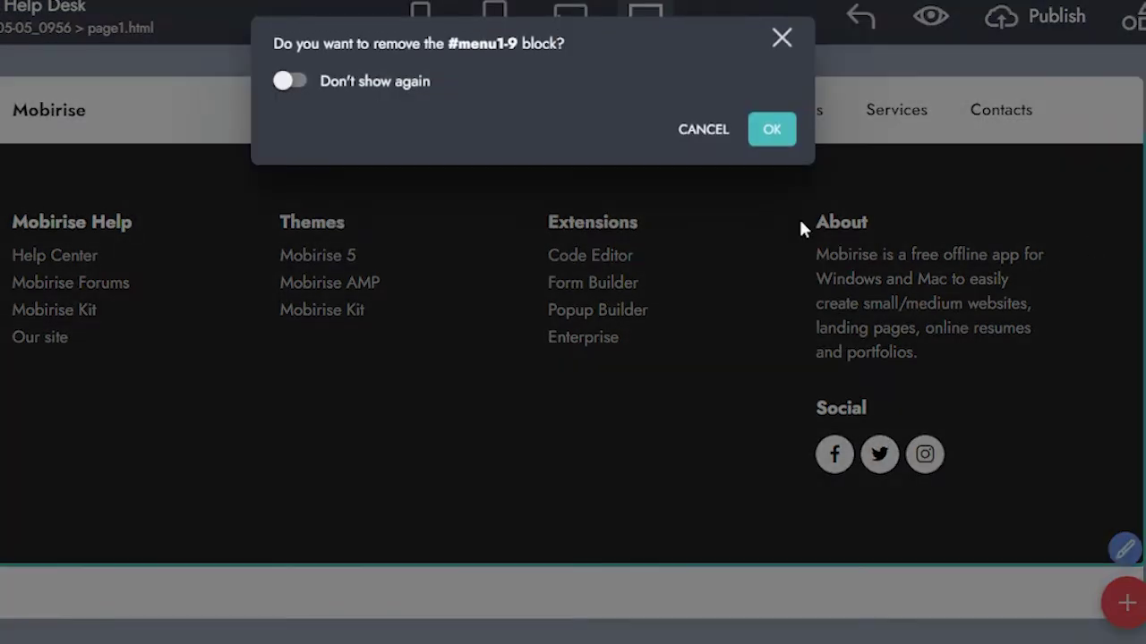
click(781, 38)
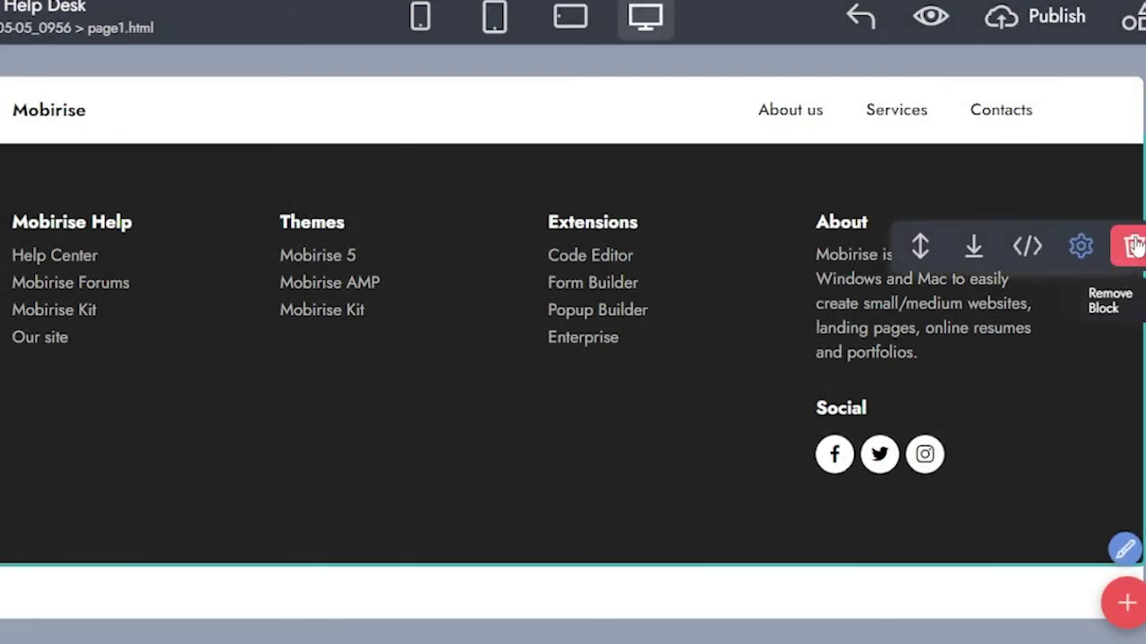
click(1135, 247)
click(769, 128)
click(771, 89)
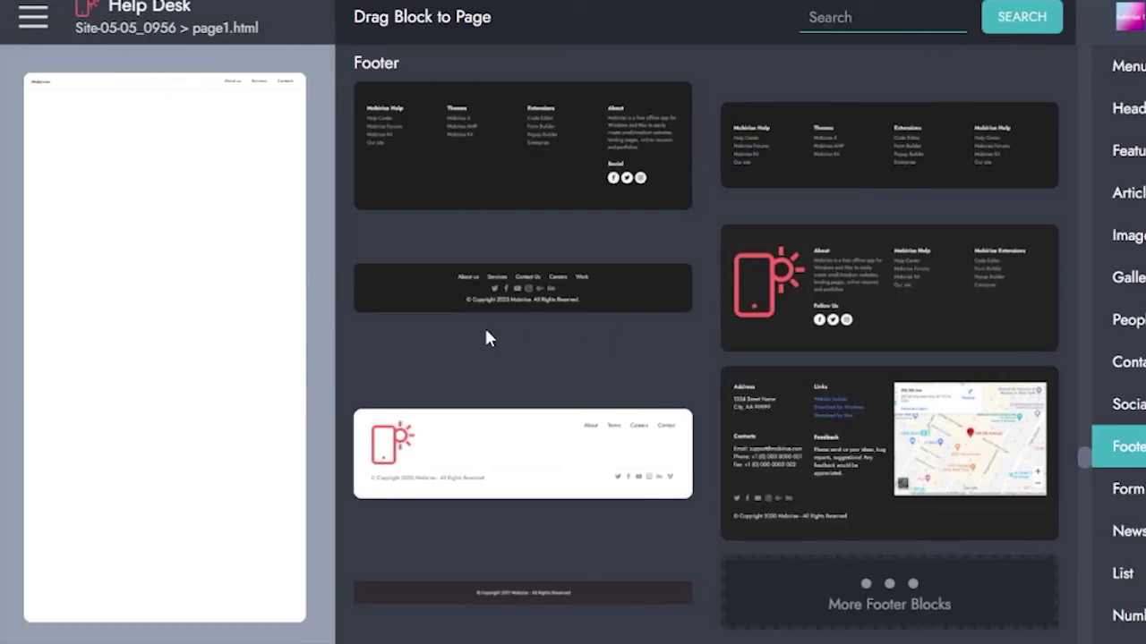
Add the People testimonial block with the large orange-slices portrait below the menu of the Help Desk page.
scroll(803, 287, up, 5)
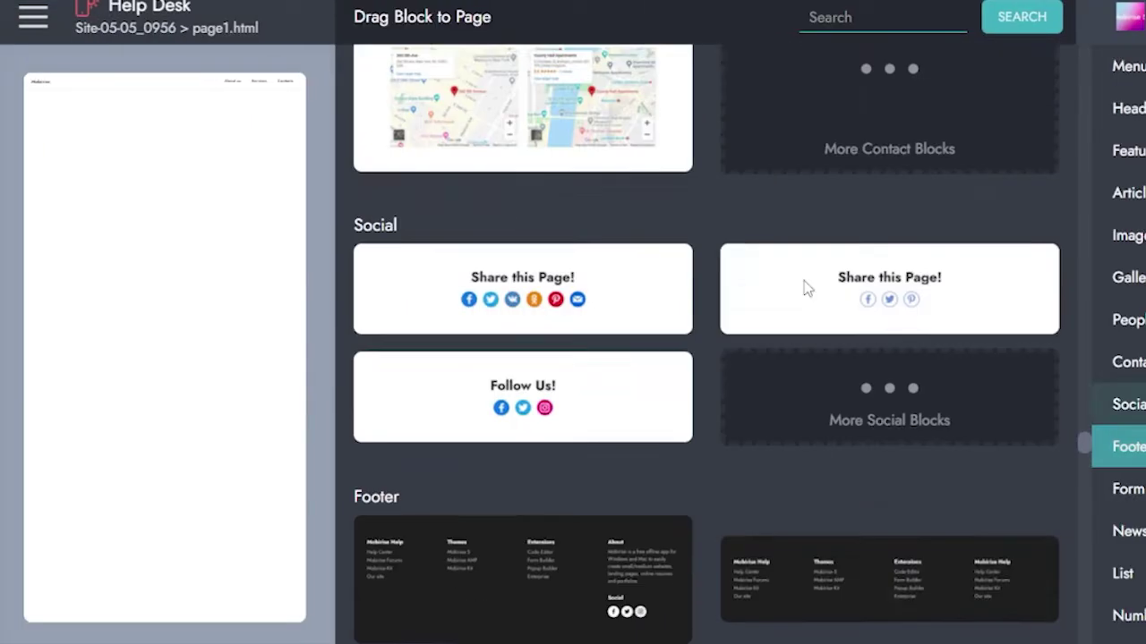
scroll(804, 287, up, 3)
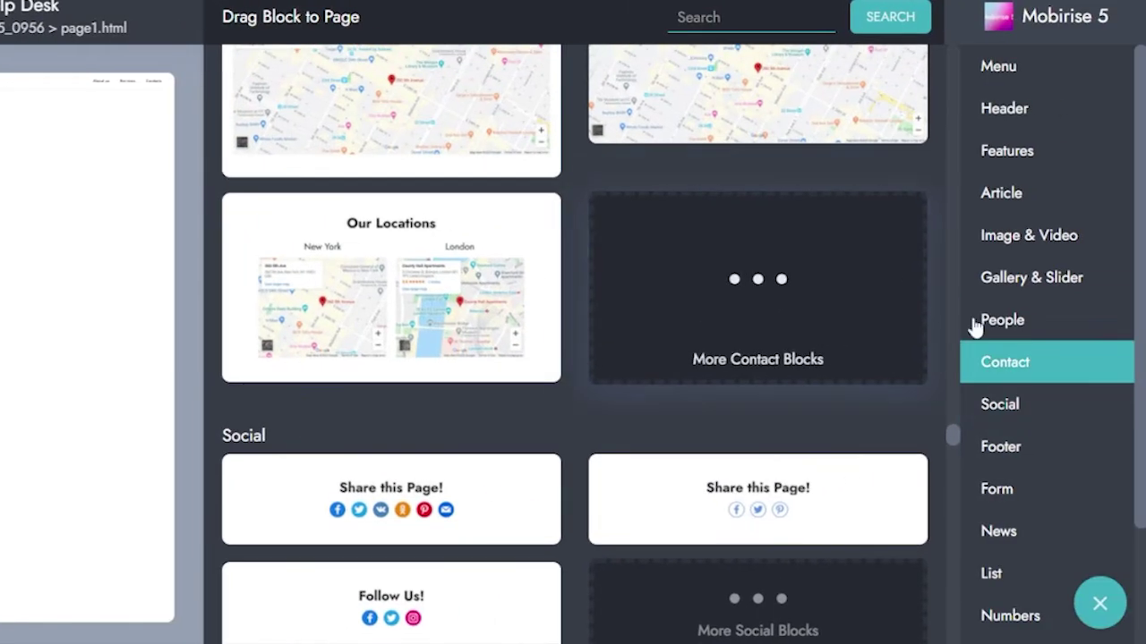
click(1030, 236)
click(998, 368)
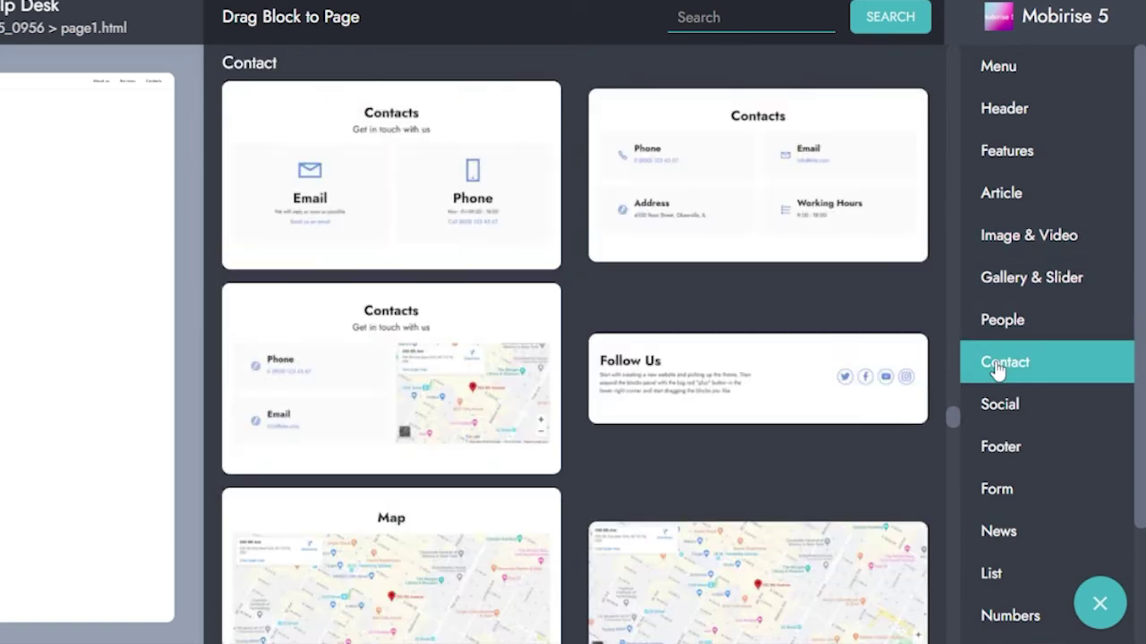
click(1000, 326)
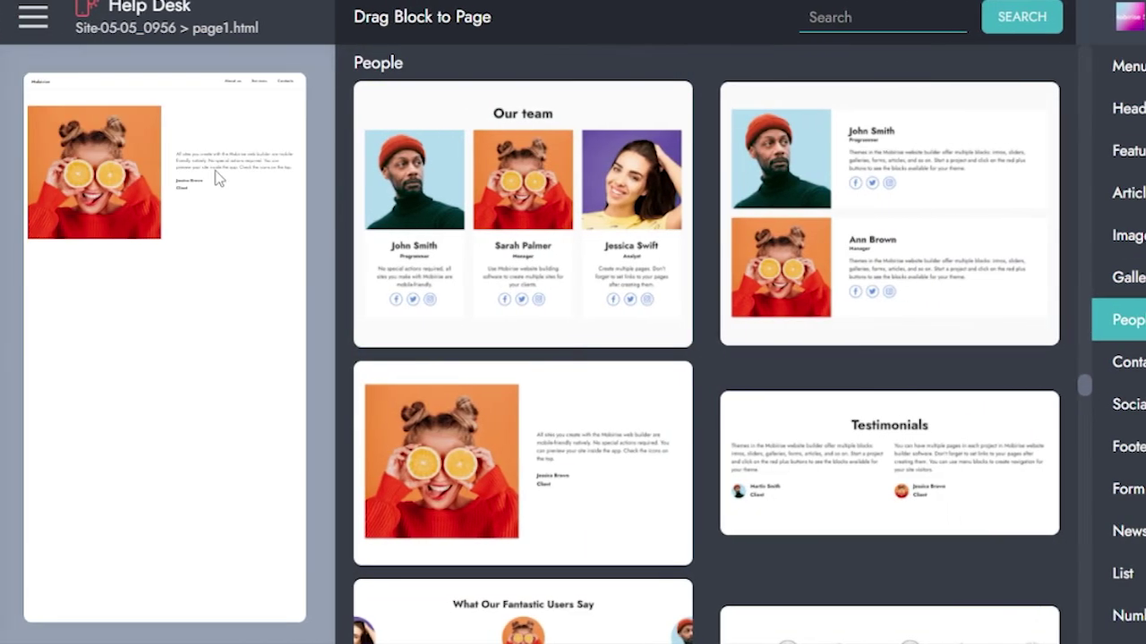
click(215, 171)
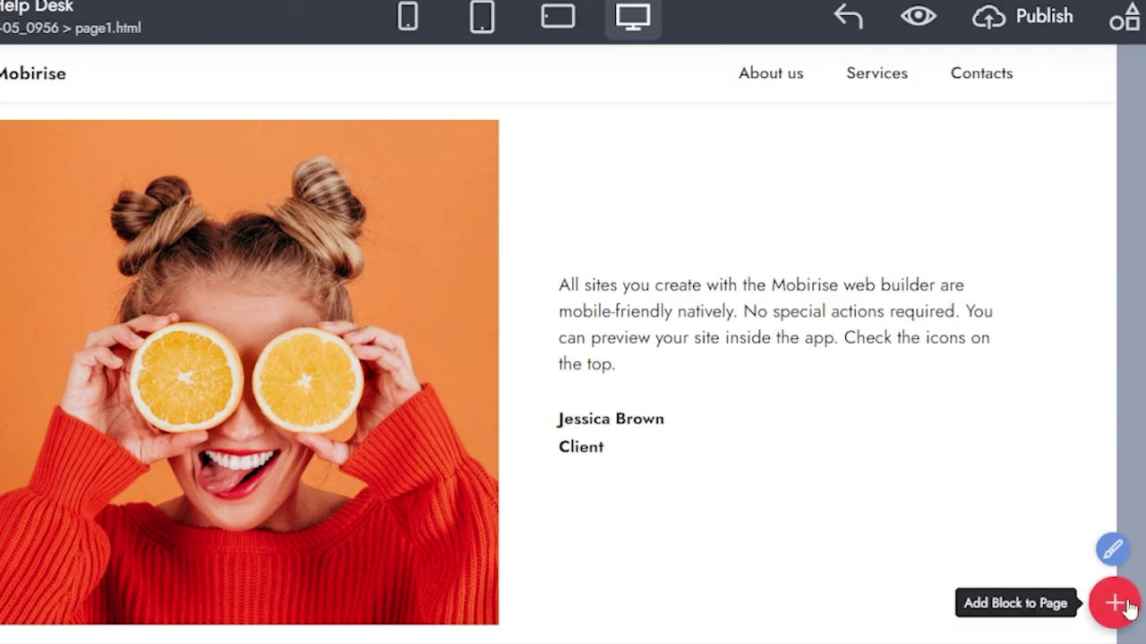
Add the Contacts block with phone, email, address and working hours below the testimonial.
click(1128, 607)
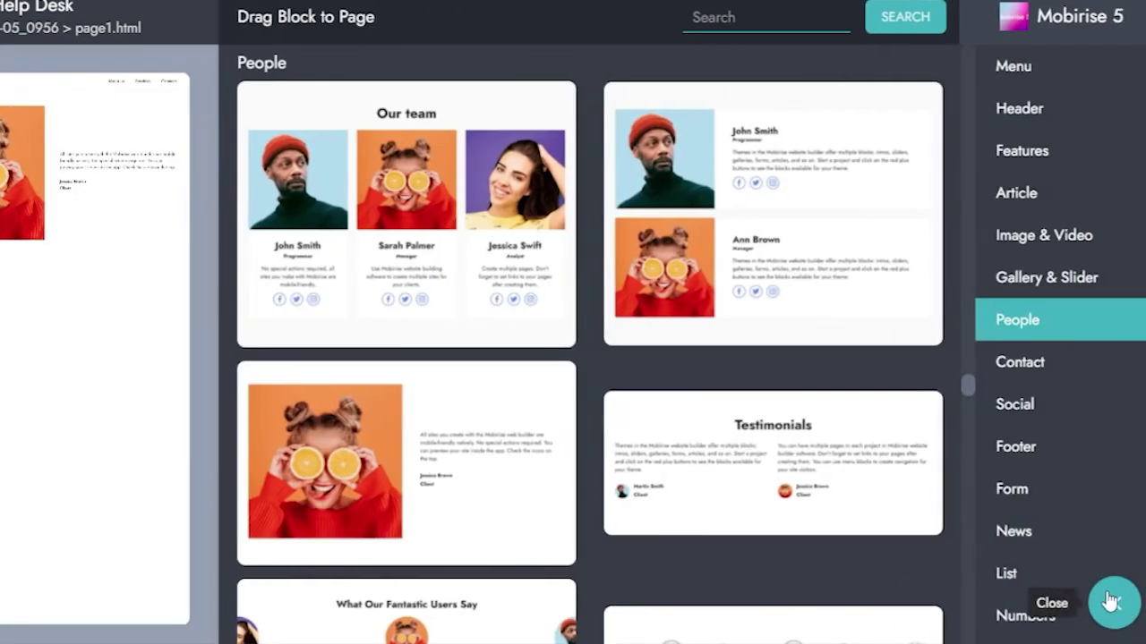
click(1042, 366)
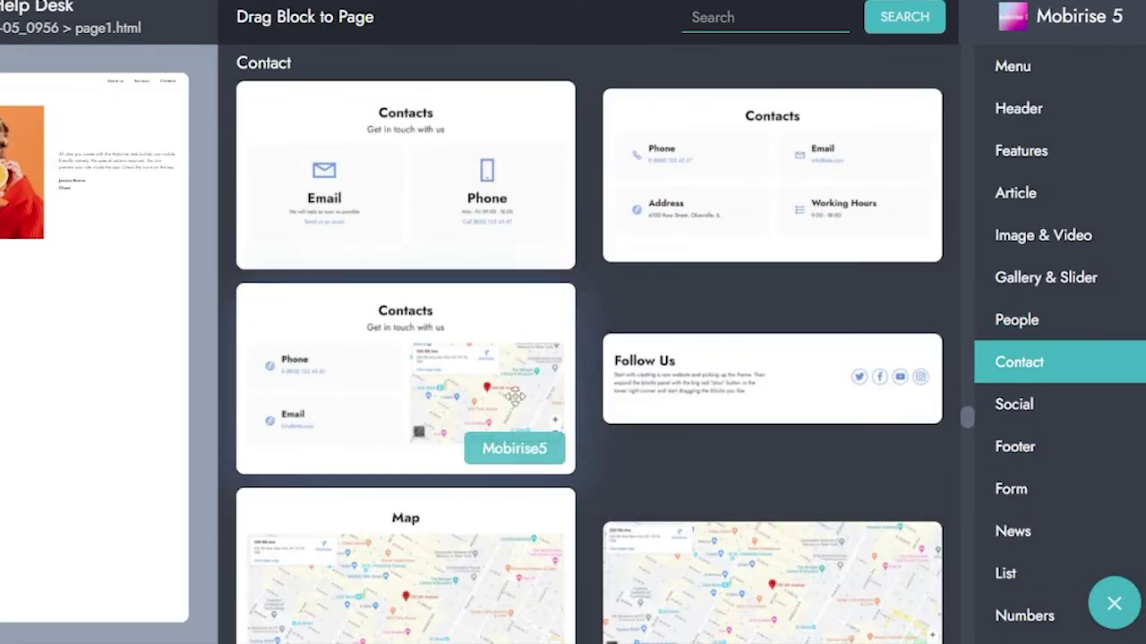
drag(770, 224, 73, 325)
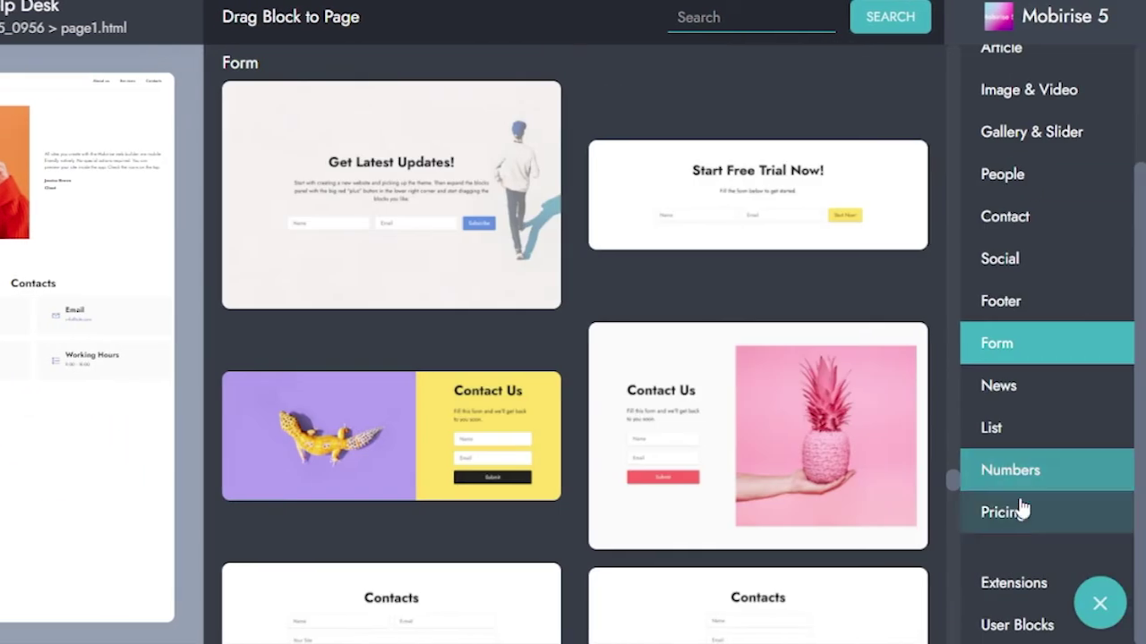
Insert the Numbers block with three centred vertical Steps between the testimonial and the contacts.
drag(66, 356, 54, 429)
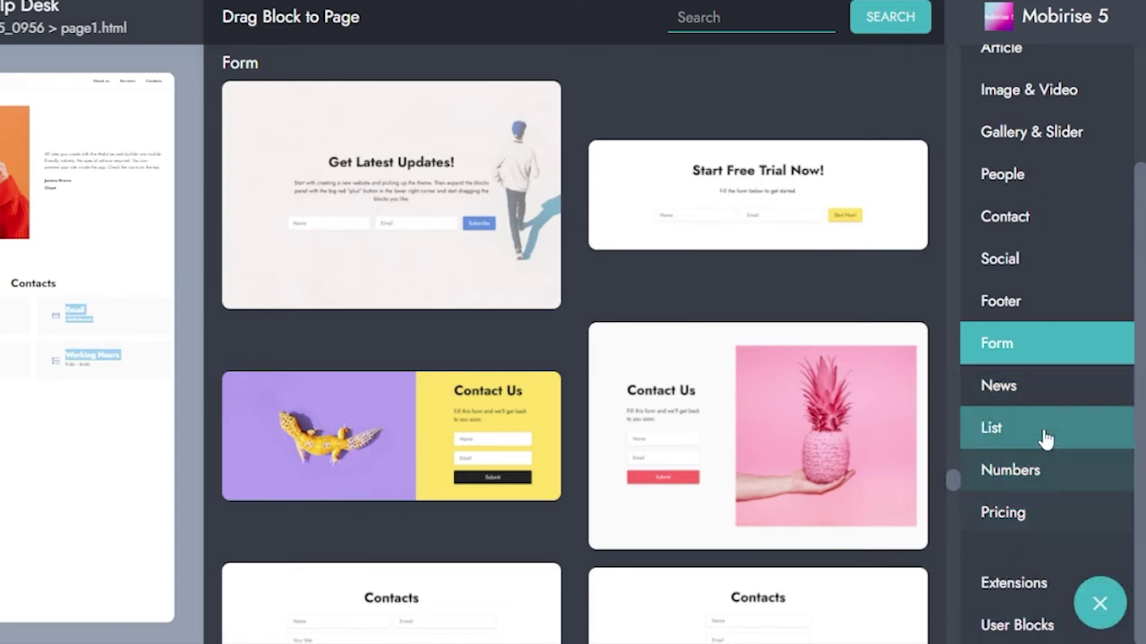
click(1031, 471)
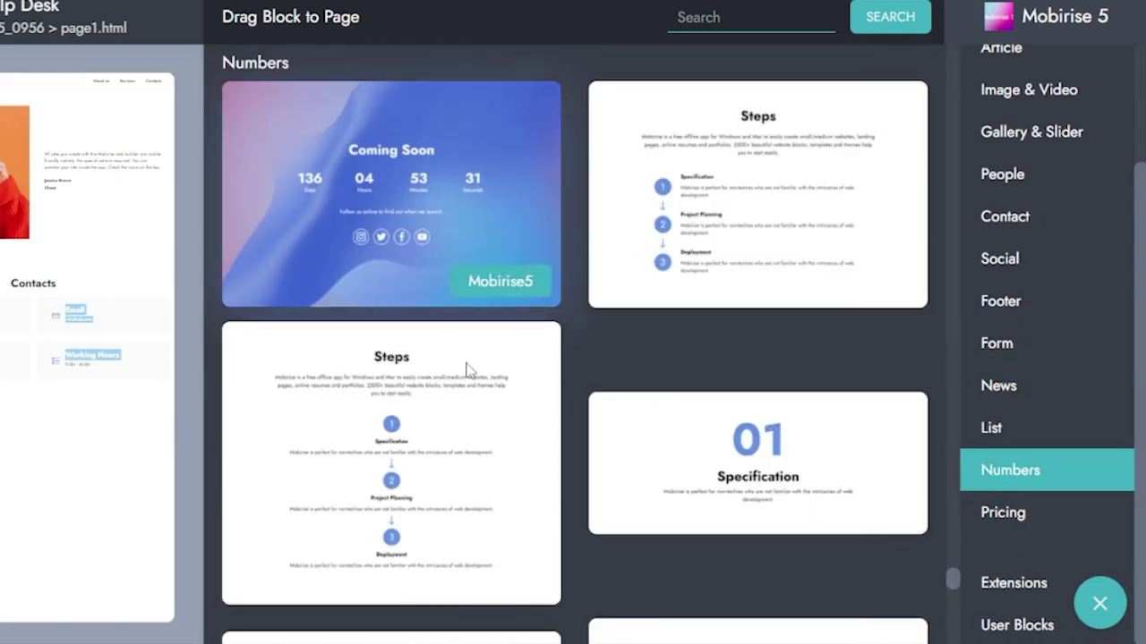
drag(520, 598, 139, 315)
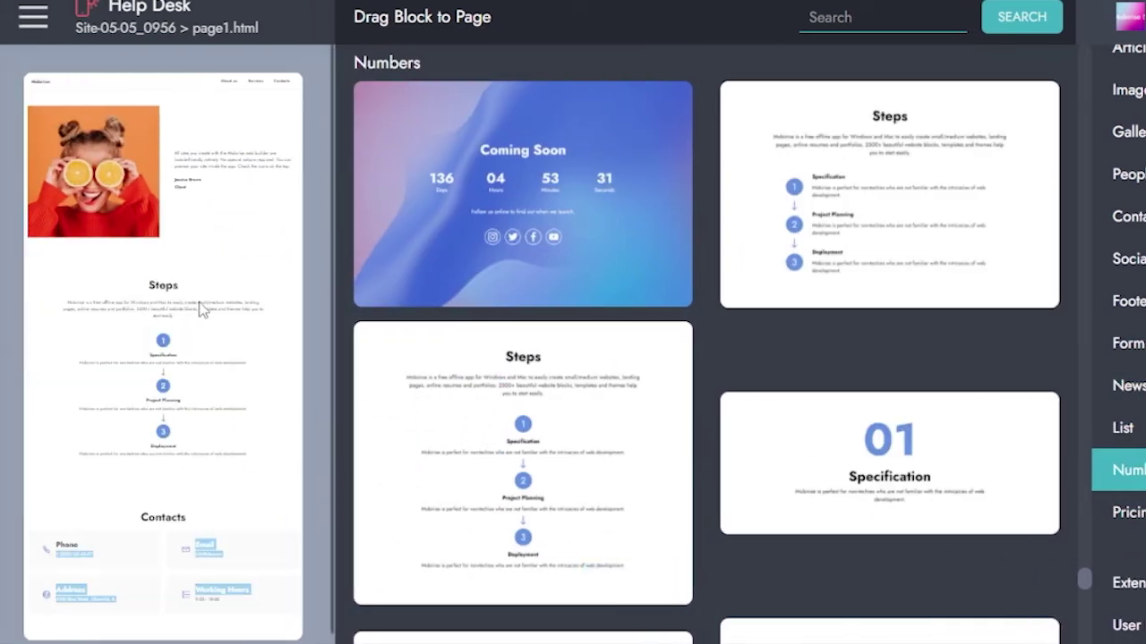
scroll(173, 335, down, 1)
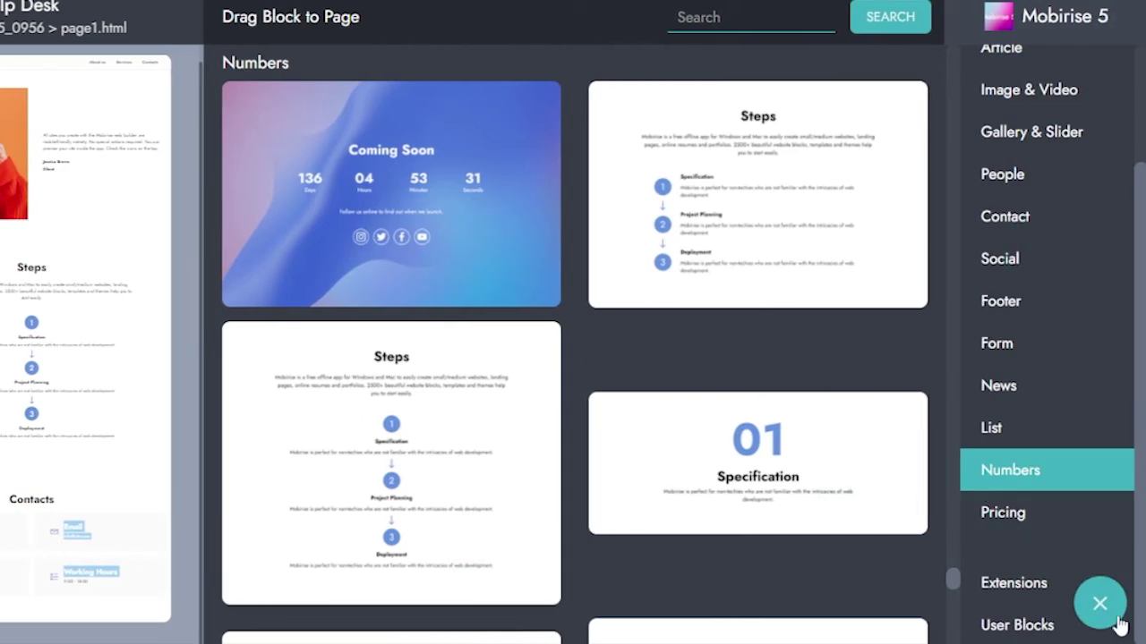
Look over the finished Help Desk page from top to bottom and switch to editing the Home page.
click(1100, 604)
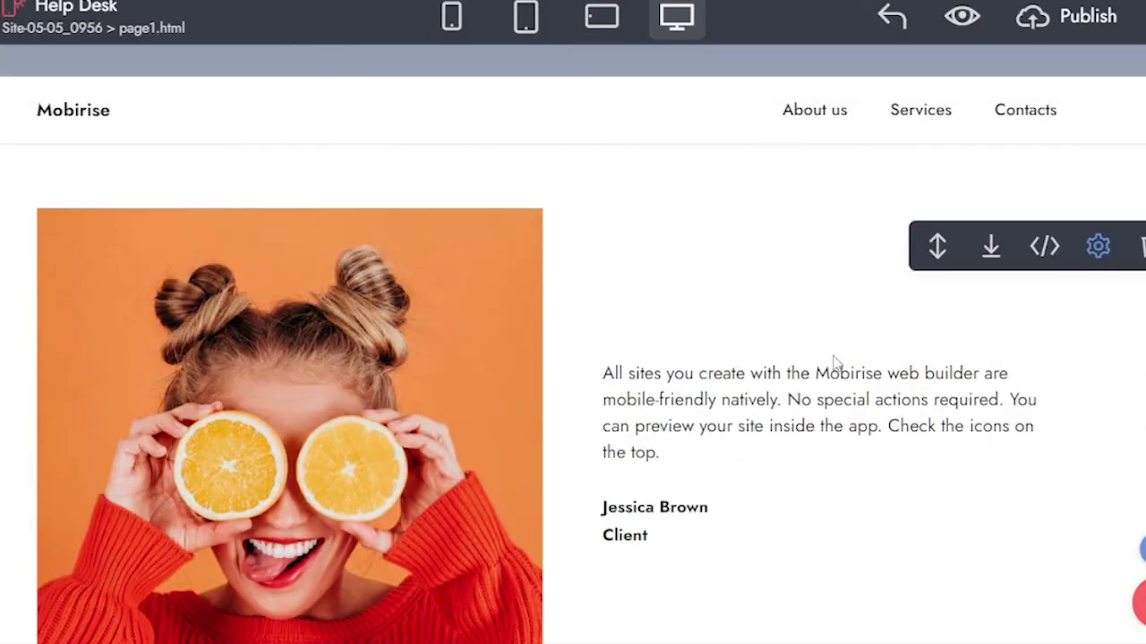
scroll(814, 361, down, 13)
scroll(814, 360, up, 12)
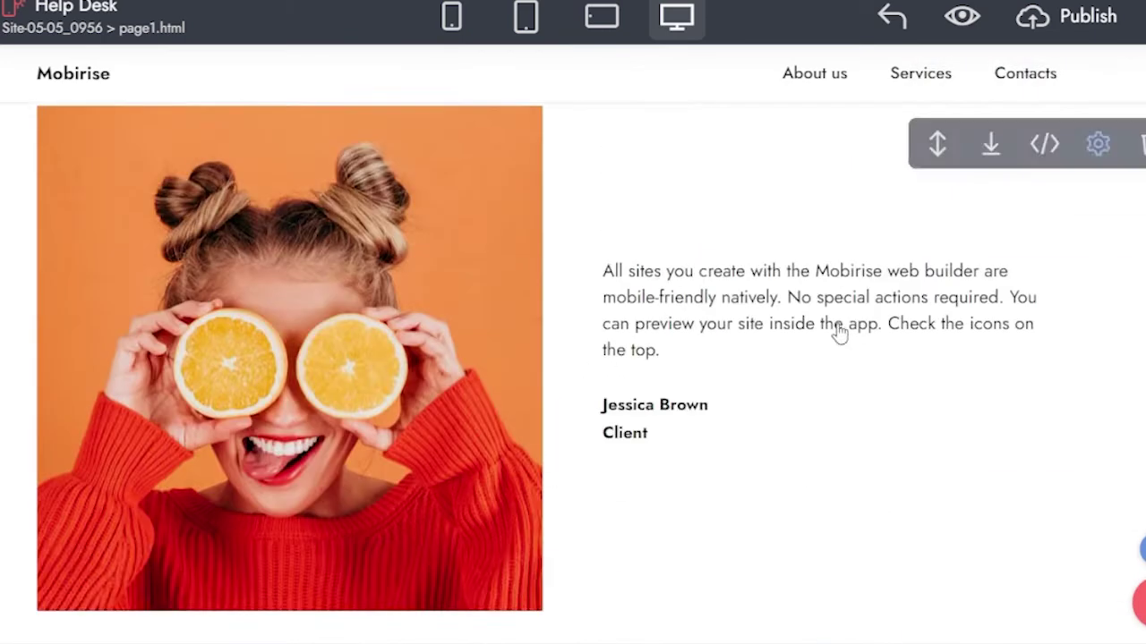
scroll(846, 324, up, 1)
click(22, 20)
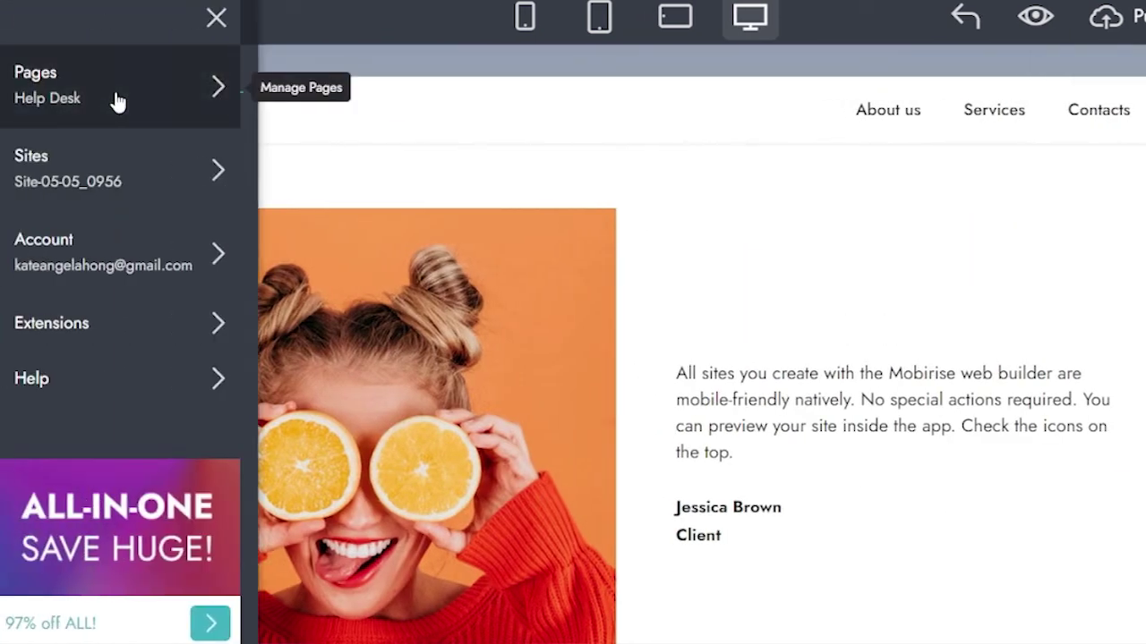
click(116, 101)
click(398, 219)
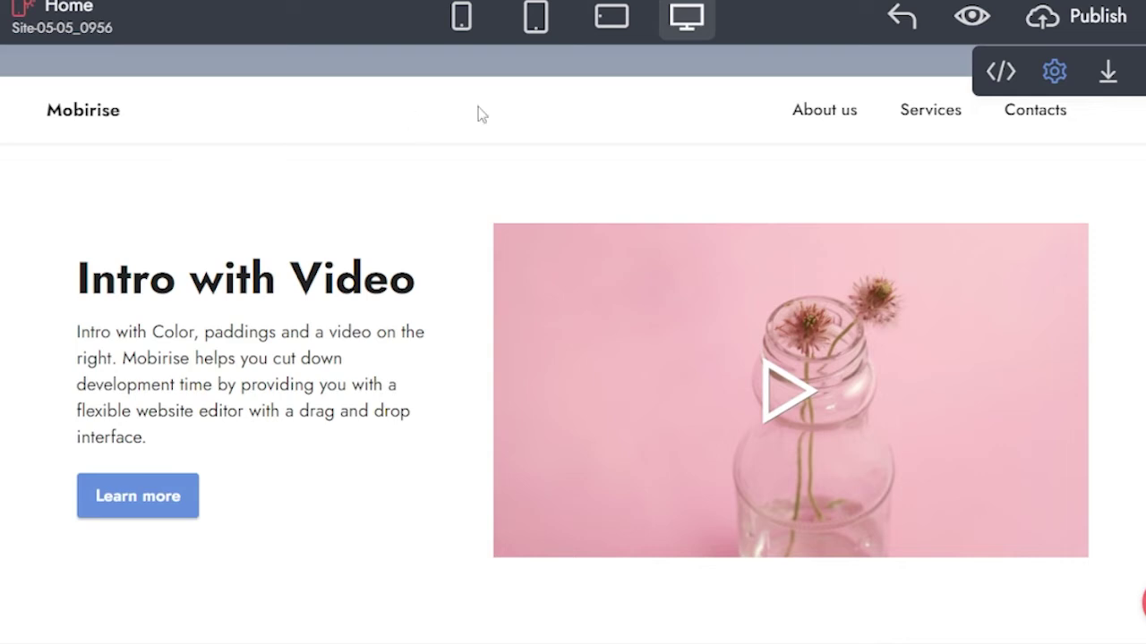
Link the Mobirise brand text in the menu to the Header 15-1 block on the Home page.
click(85, 109)
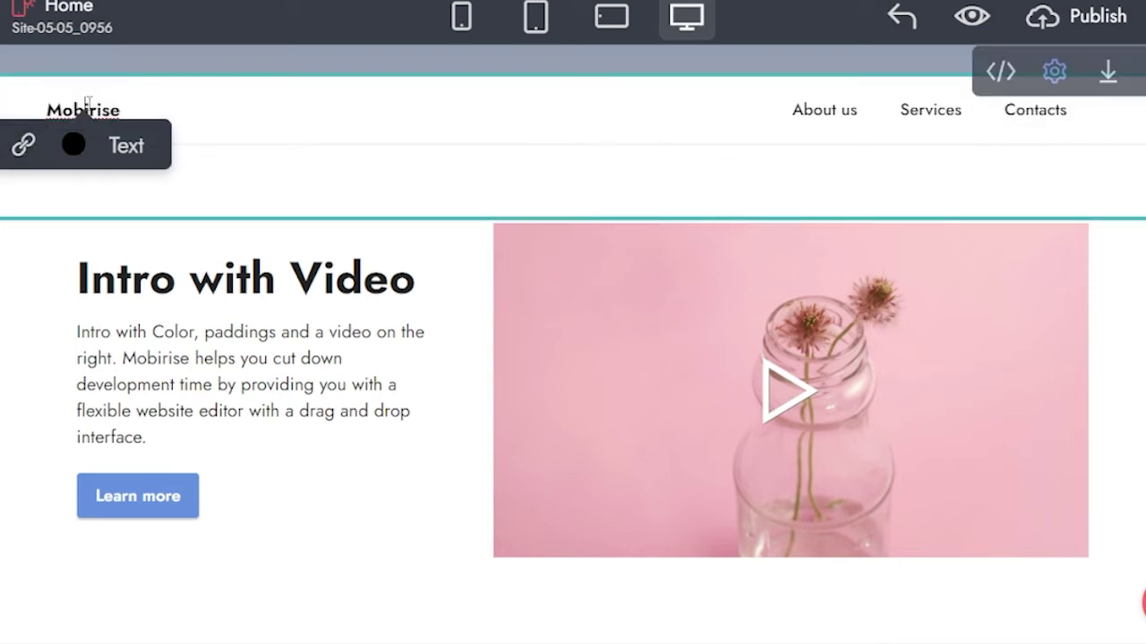
click(442, 341)
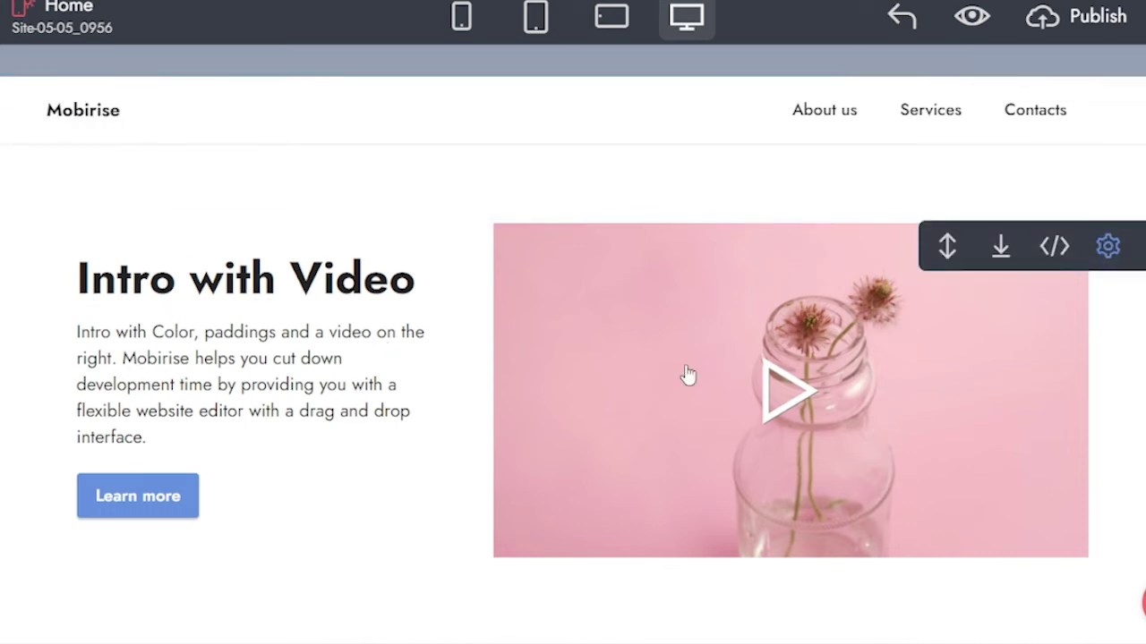
click(76, 112)
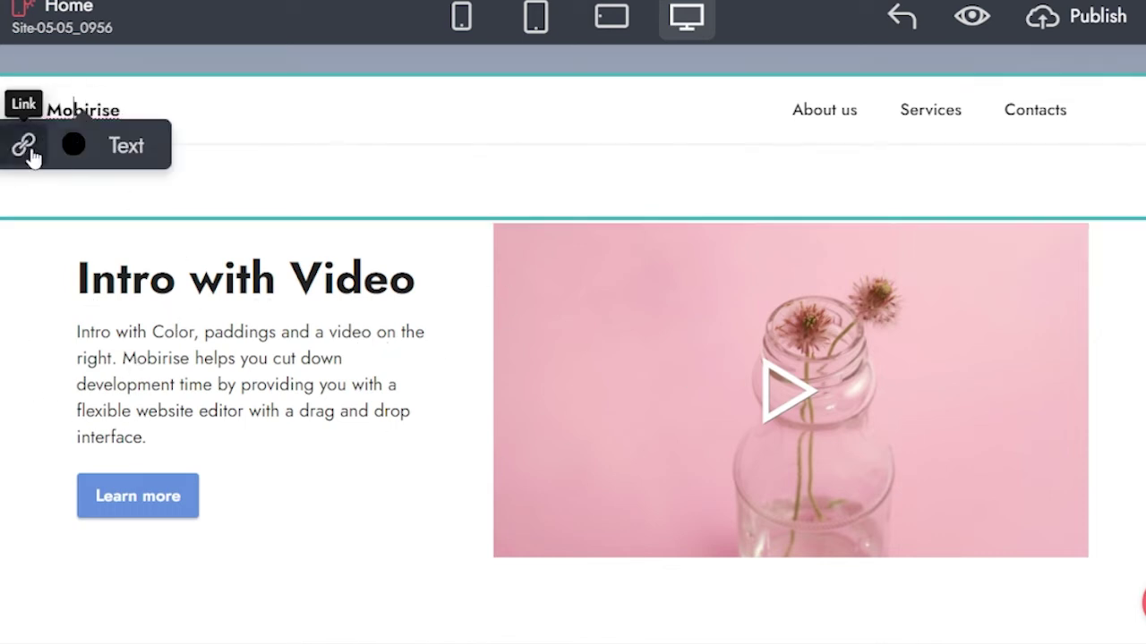
click(24, 146)
key(Escape)
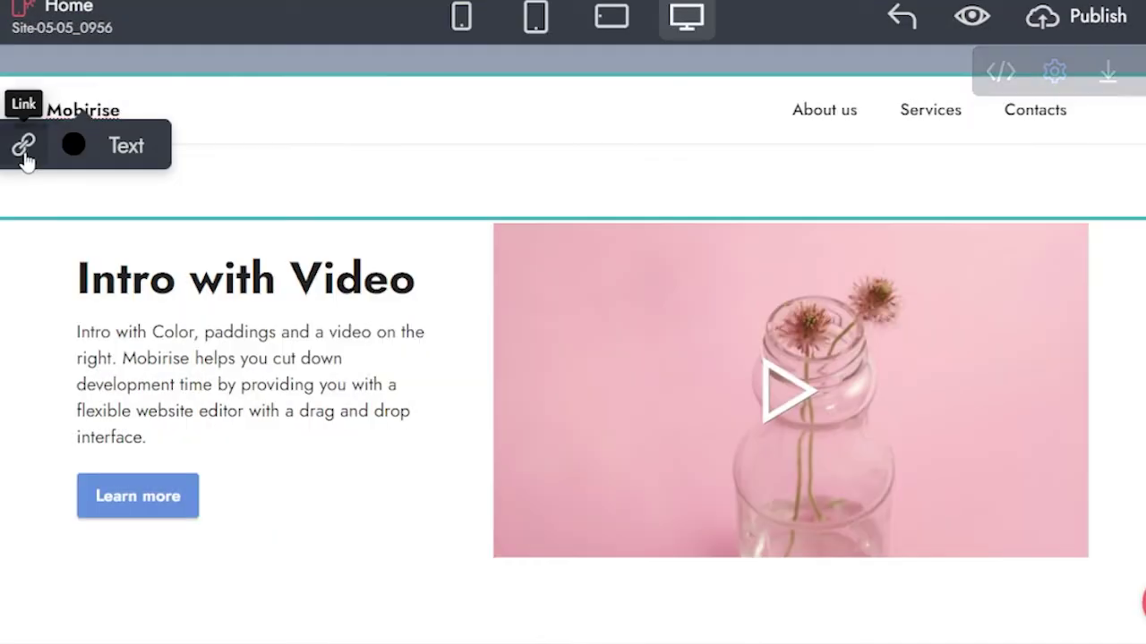
click(24, 146)
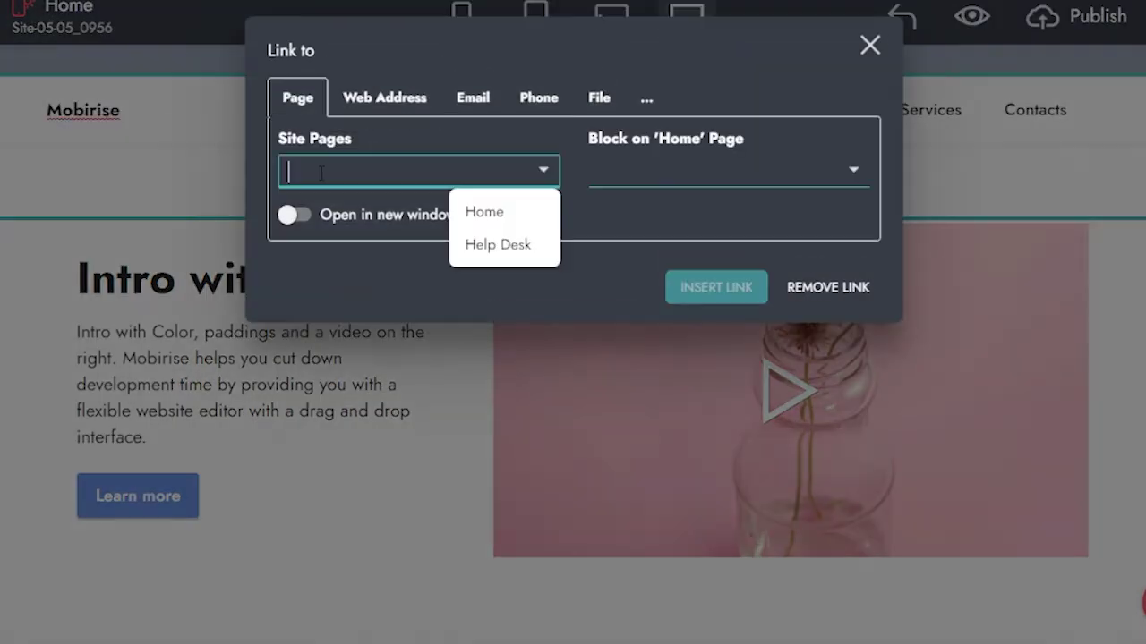
click(486, 213)
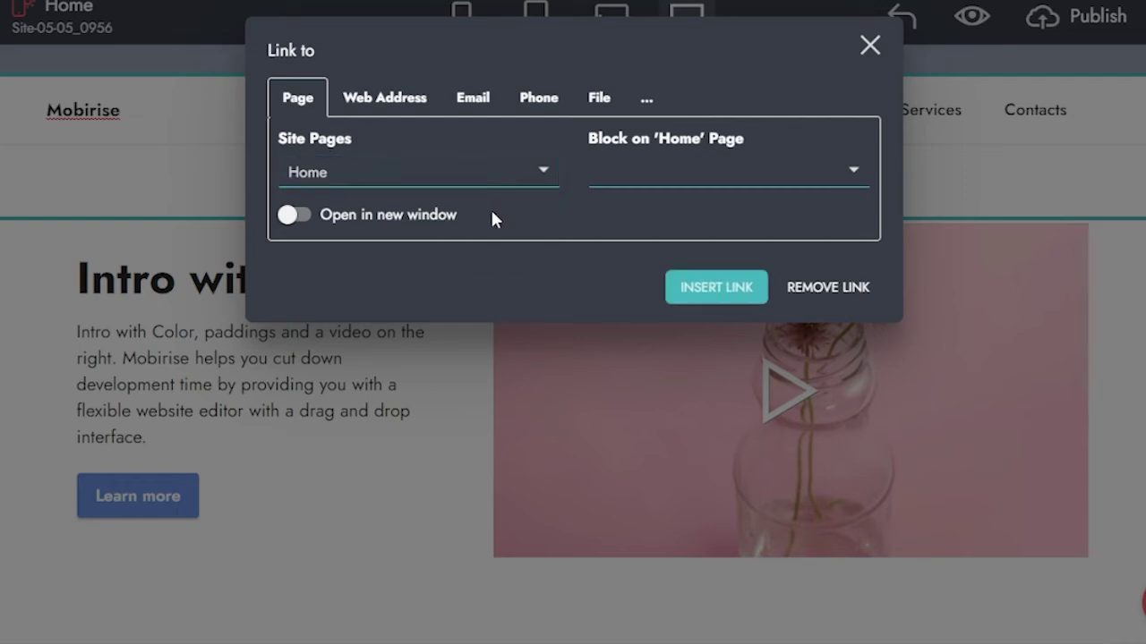
click(840, 179)
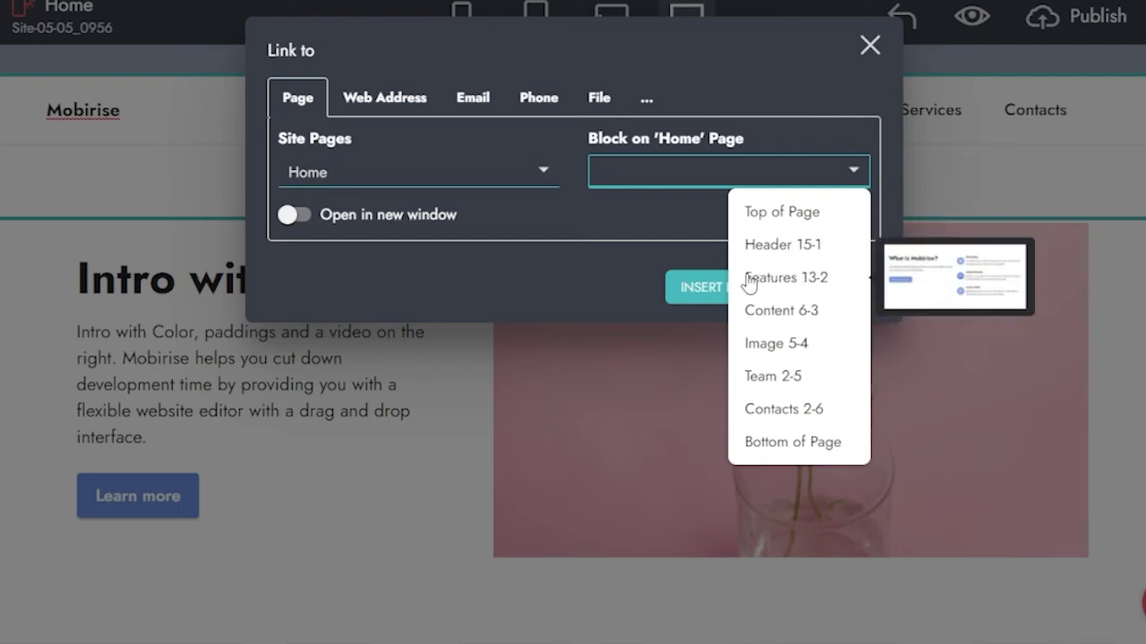
click(783, 251)
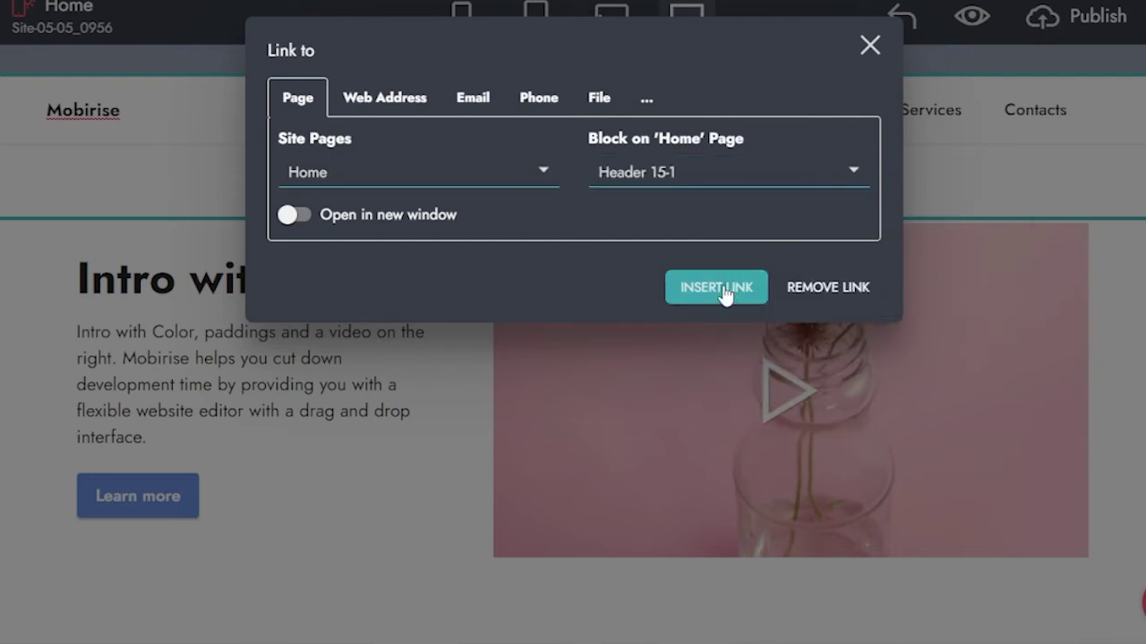
click(720, 288)
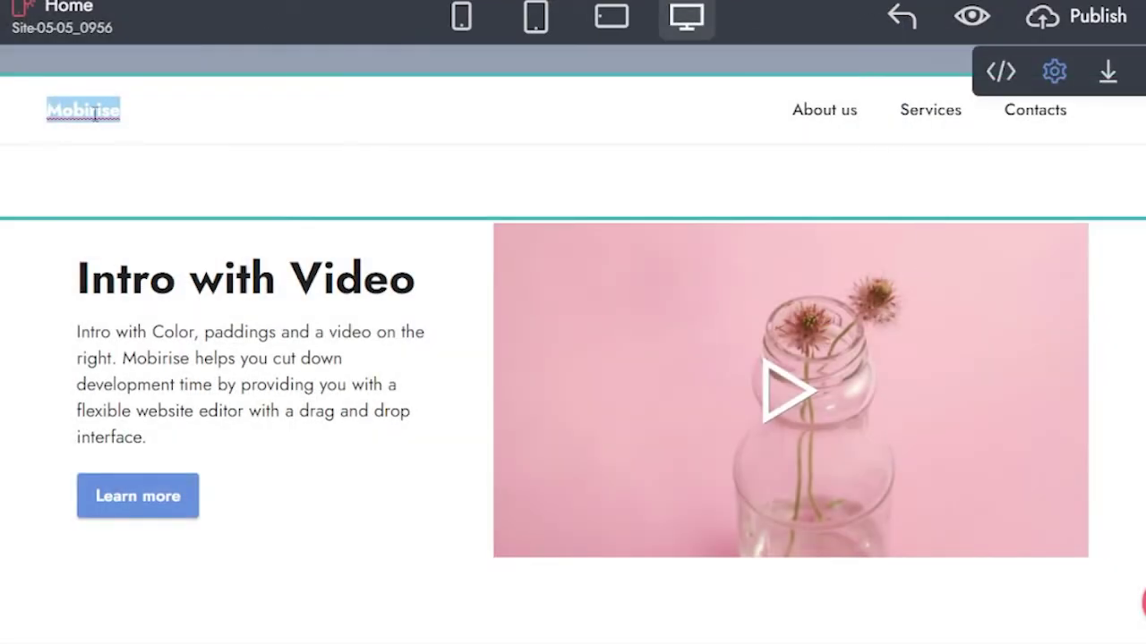
click(187, 107)
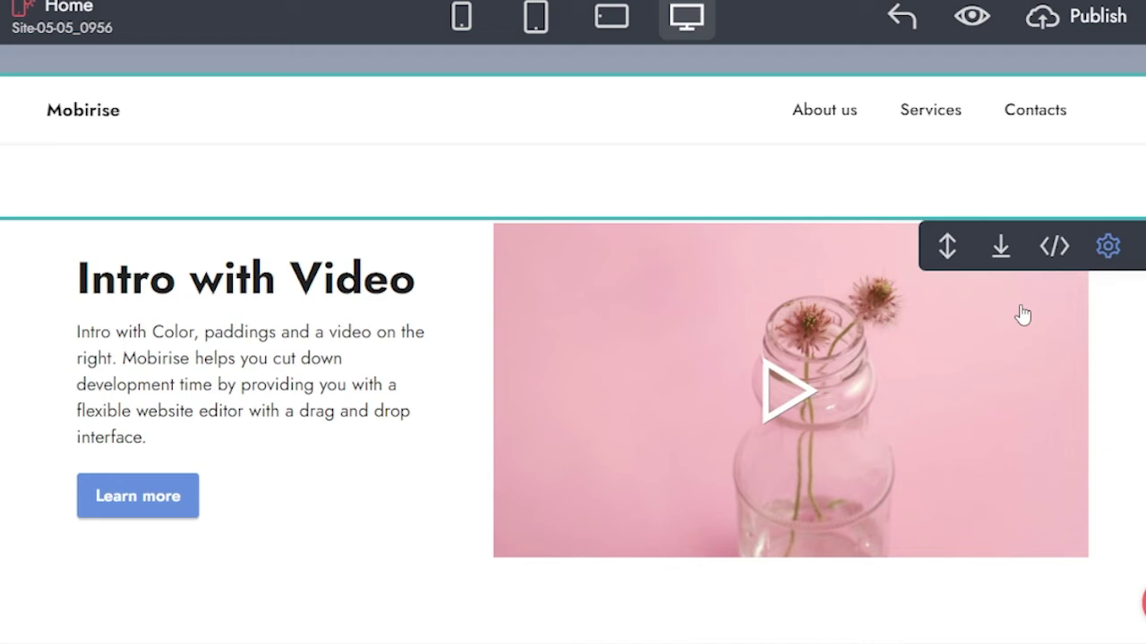
Link the Contacts menu item to the Contacts 2-6 block on the Home page.
click(1047, 111)
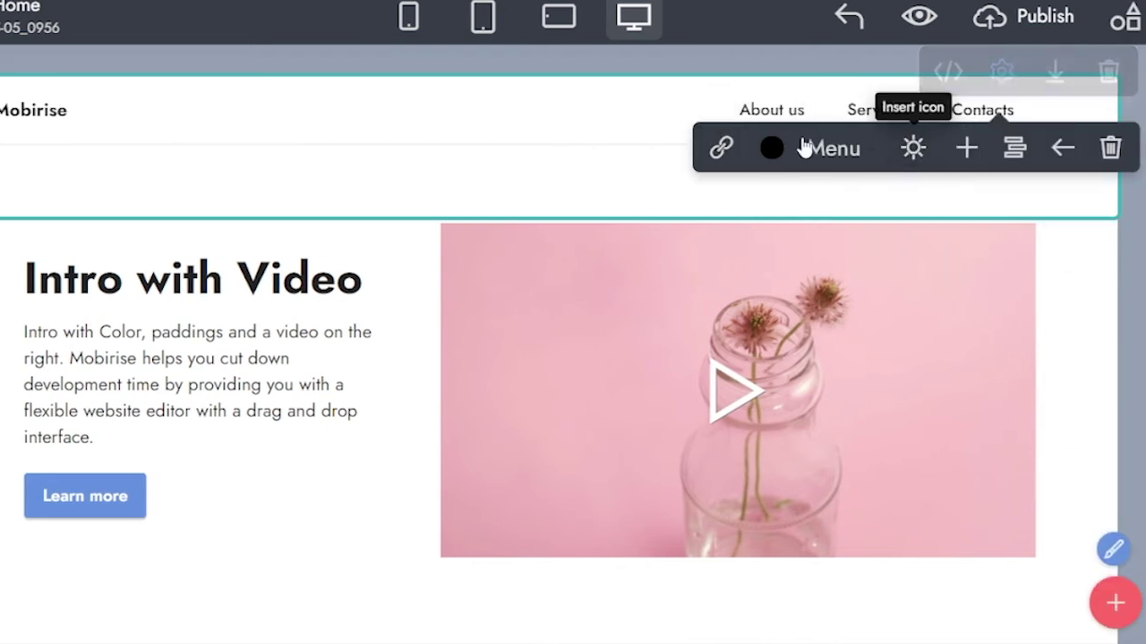
click(721, 148)
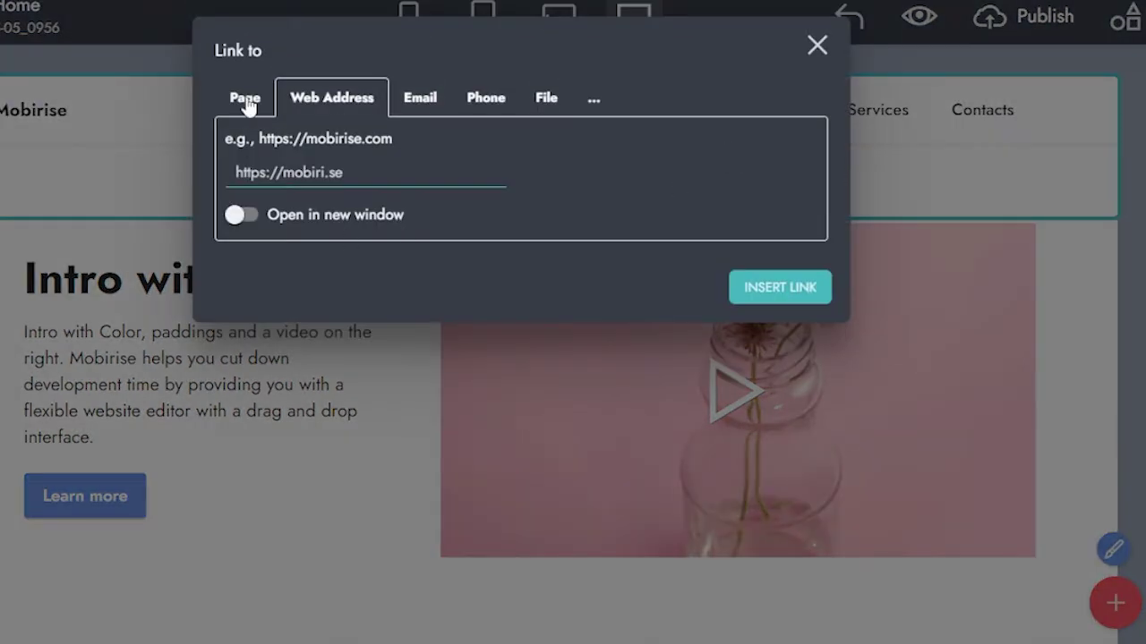
click(247, 100)
click(730, 186)
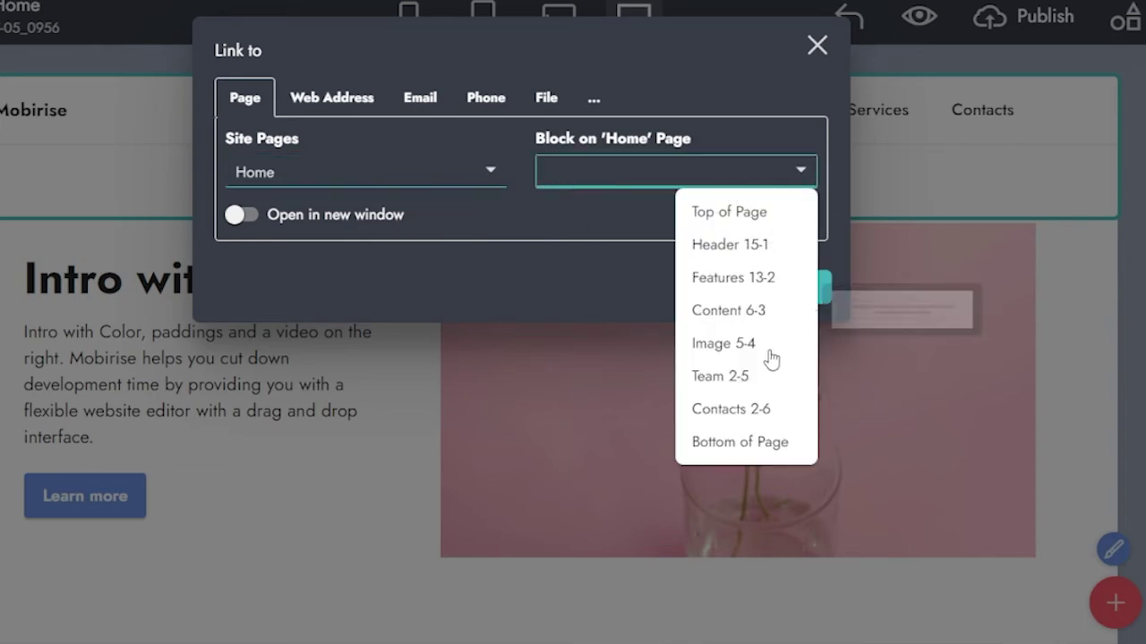
click(740, 409)
click(779, 286)
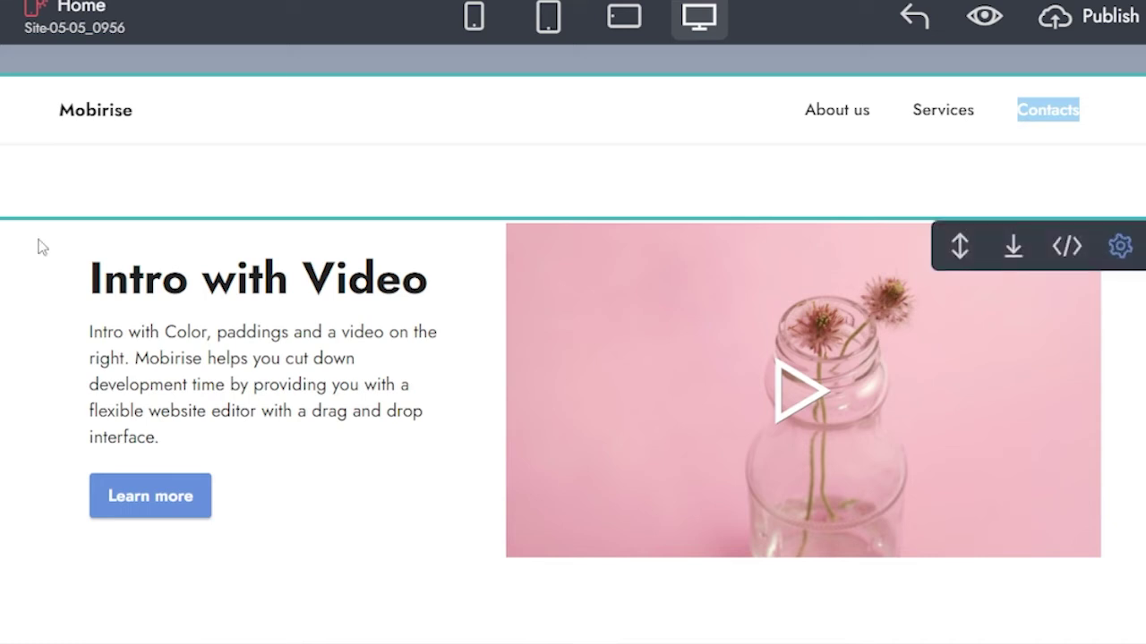
click(295, 356)
click(152, 277)
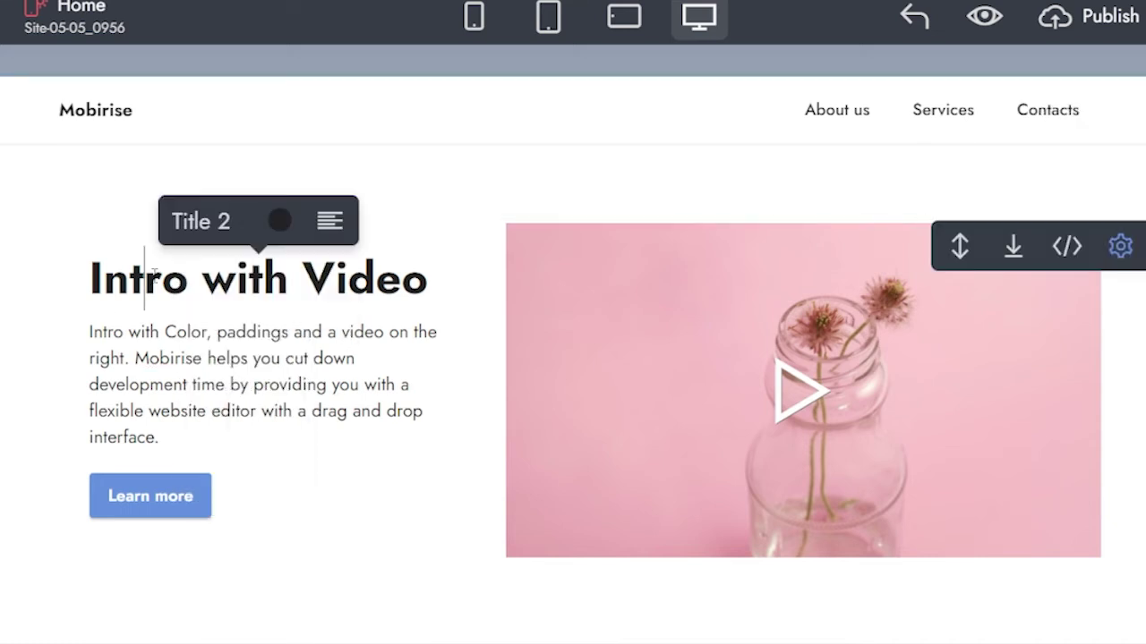
click(95, 113)
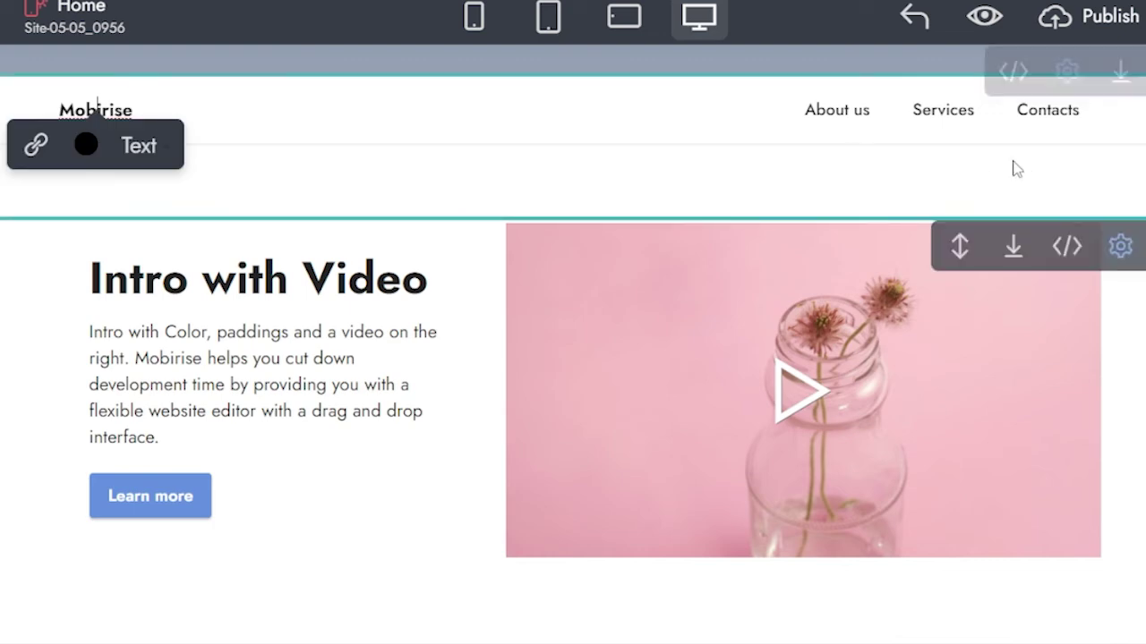
Preview the Home page in mobile, tablet and horizontal tablet views, and return to the desktop view.
click(474, 18)
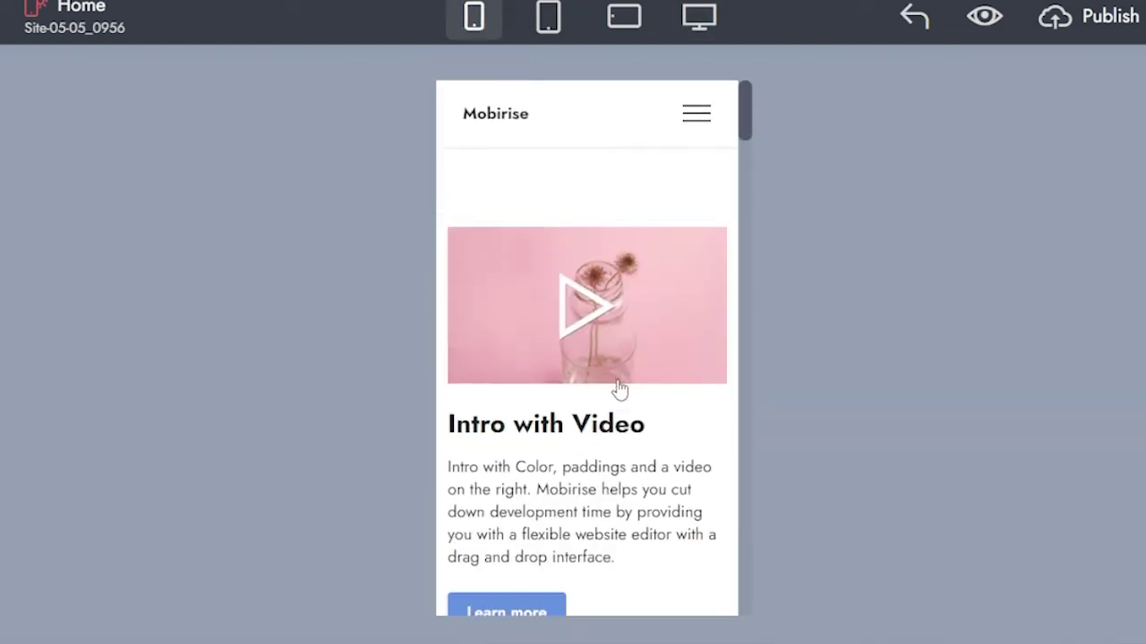
scroll(620, 389, down, 15)
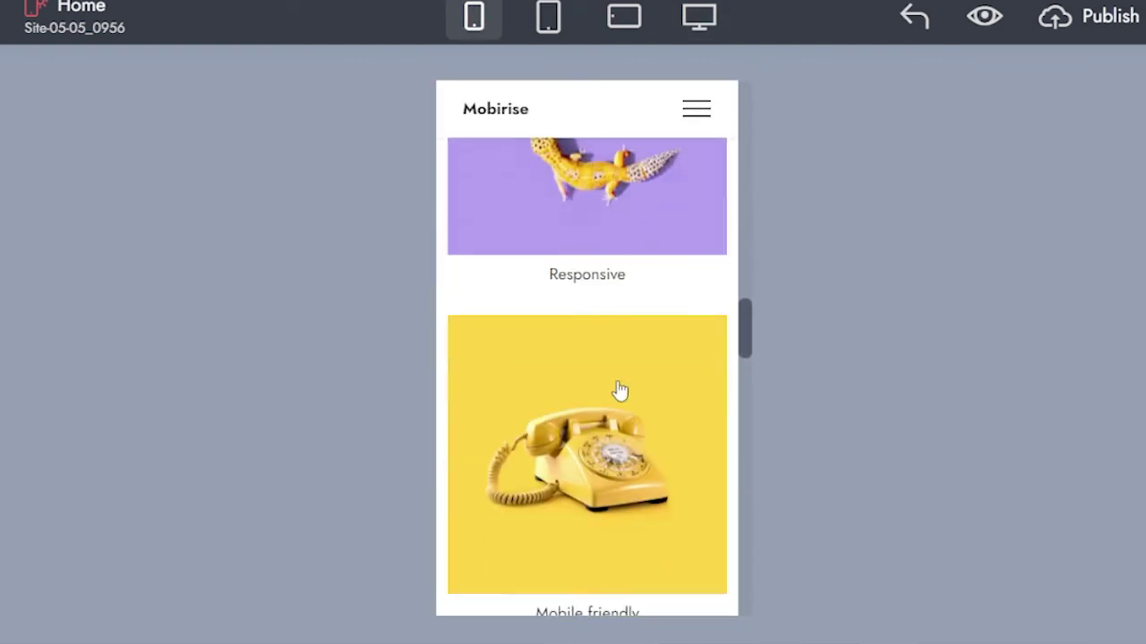
scroll(622, 385, down, 5)
scroll(627, 376, up, 8)
click(568, 20)
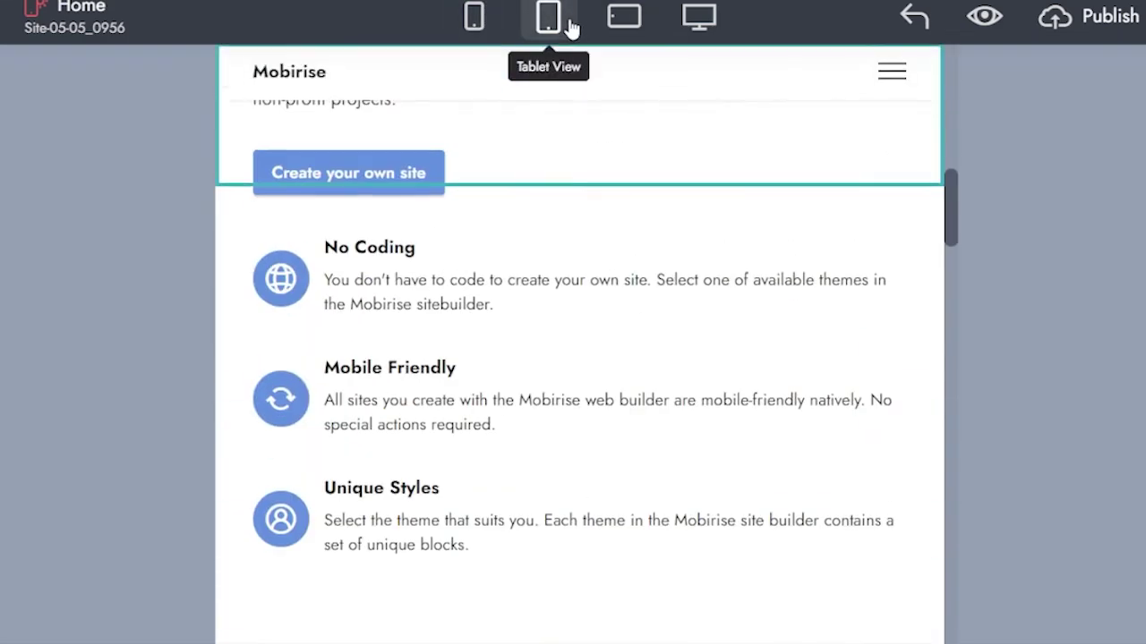
scroll(736, 286, up, 3)
click(624, 18)
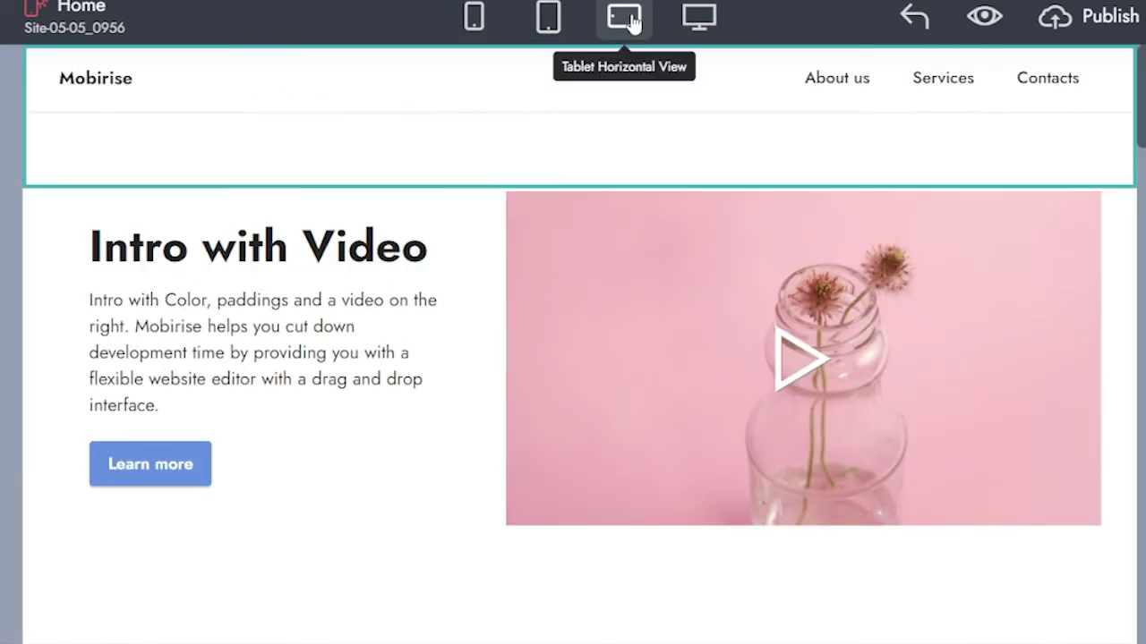
click(707, 22)
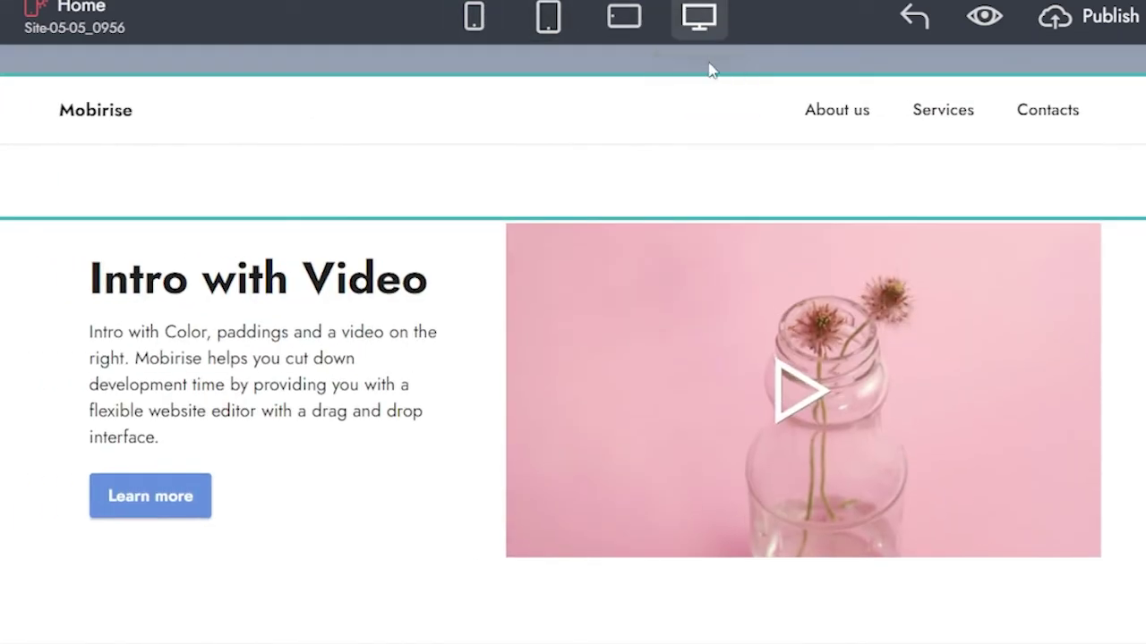
Inspect the intro block's video settings, select the Video URL text and accept the dialog without edits.
click(758, 361)
click(836, 46)
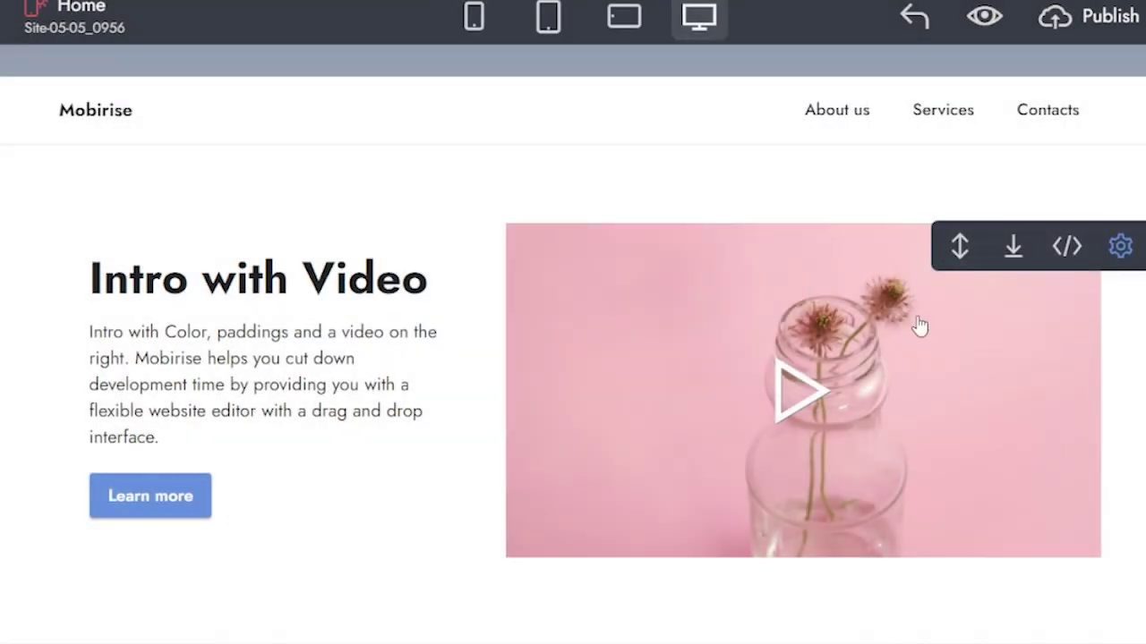
click(1122, 258)
click(793, 414)
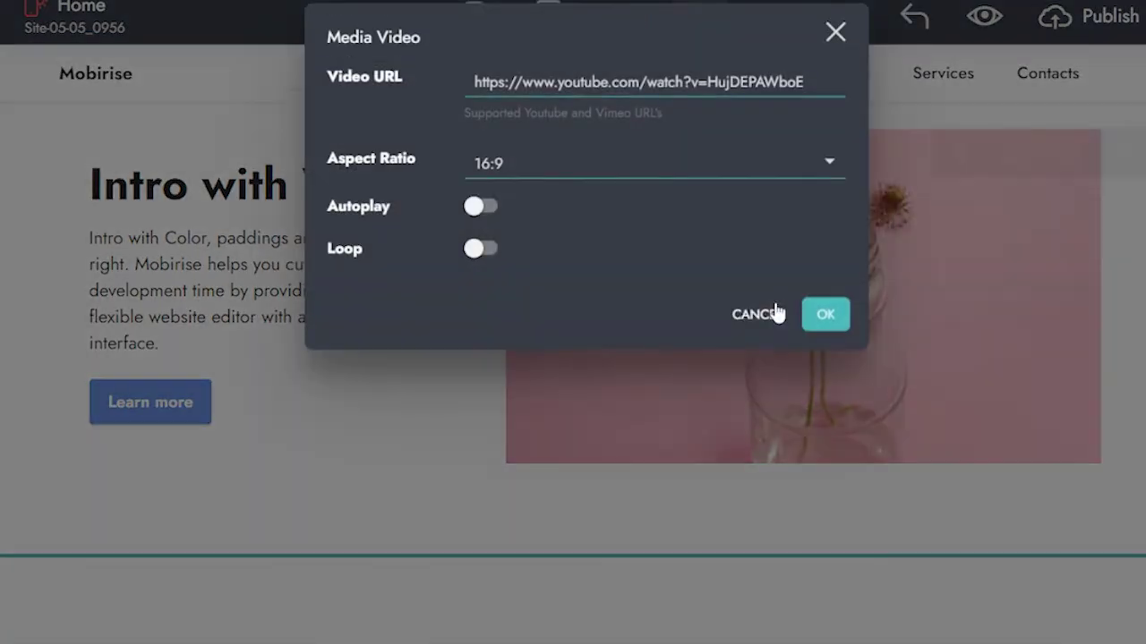
click(669, 95)
triple_click(669, 95)
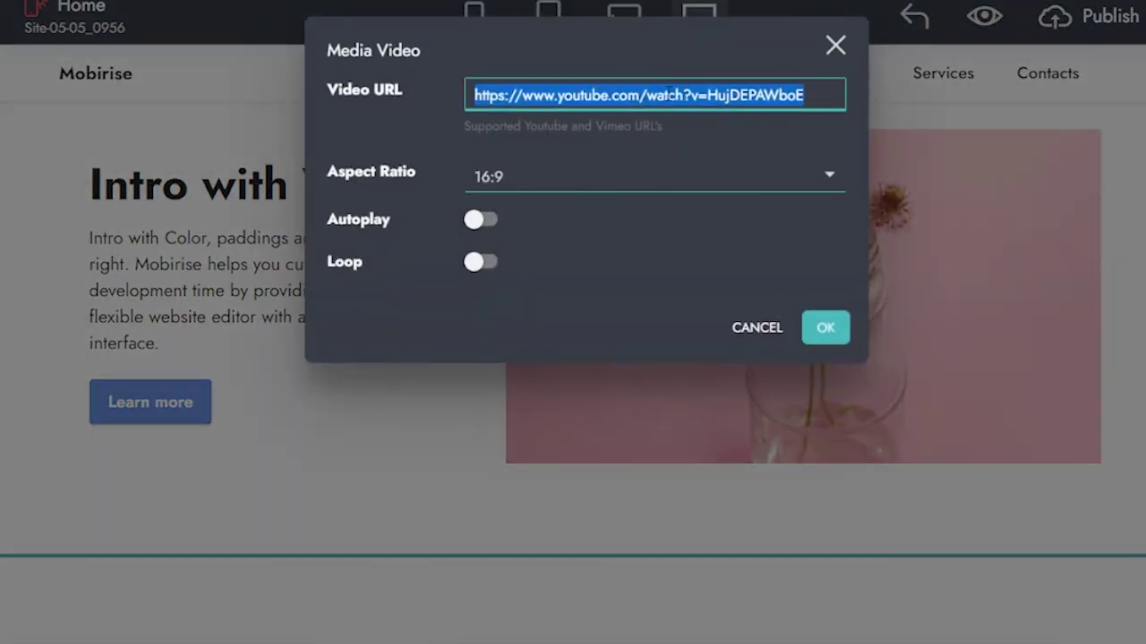
click(829, 323)
Select the "What is Mobirise?" heading and its description paragraph to inspect their text editing options.
scroll(358, 394, down, 6)
scroll(316, 310, up, 6)
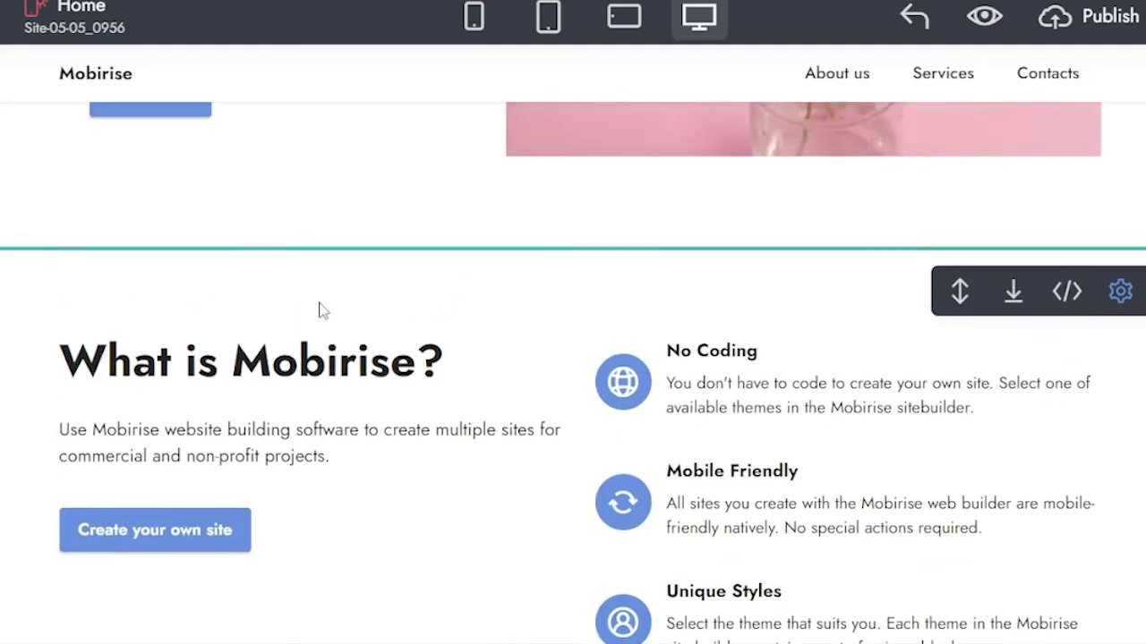
scroll(235, 315, down, 4)
click(236, 301)
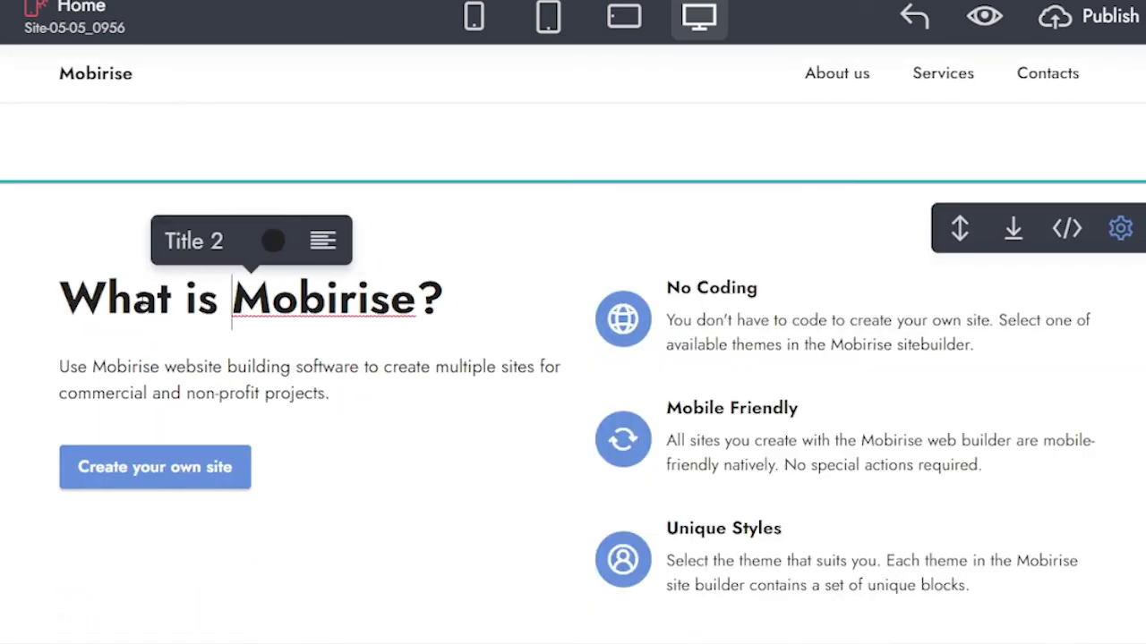
drag(108, 302, 416, 302)
drag(65, 376, 419, 392)
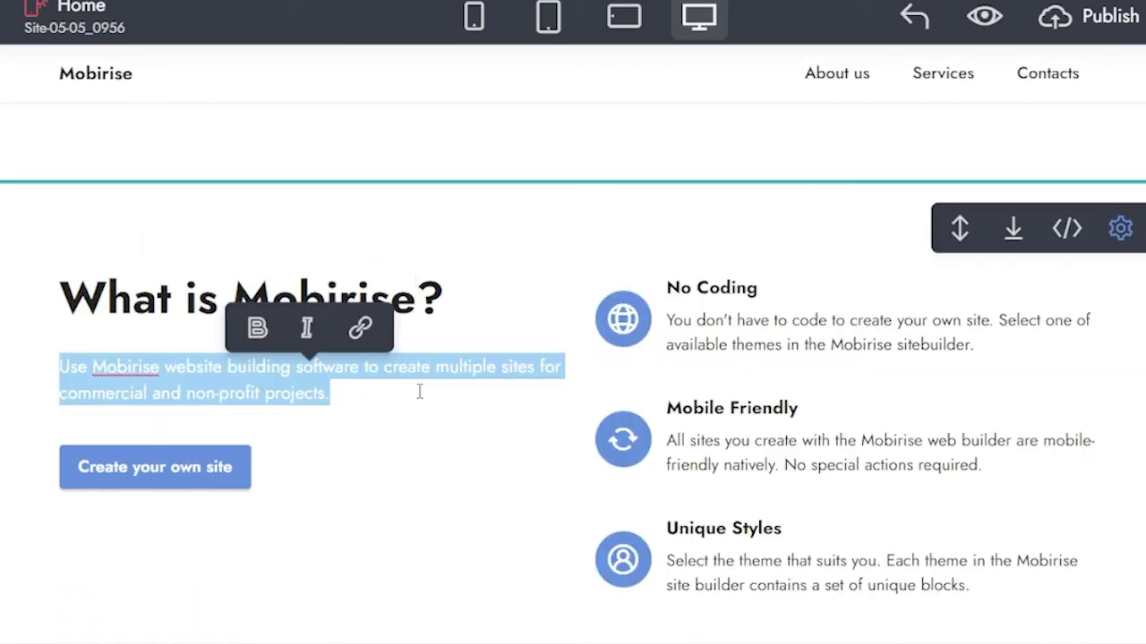
click(752, 375)
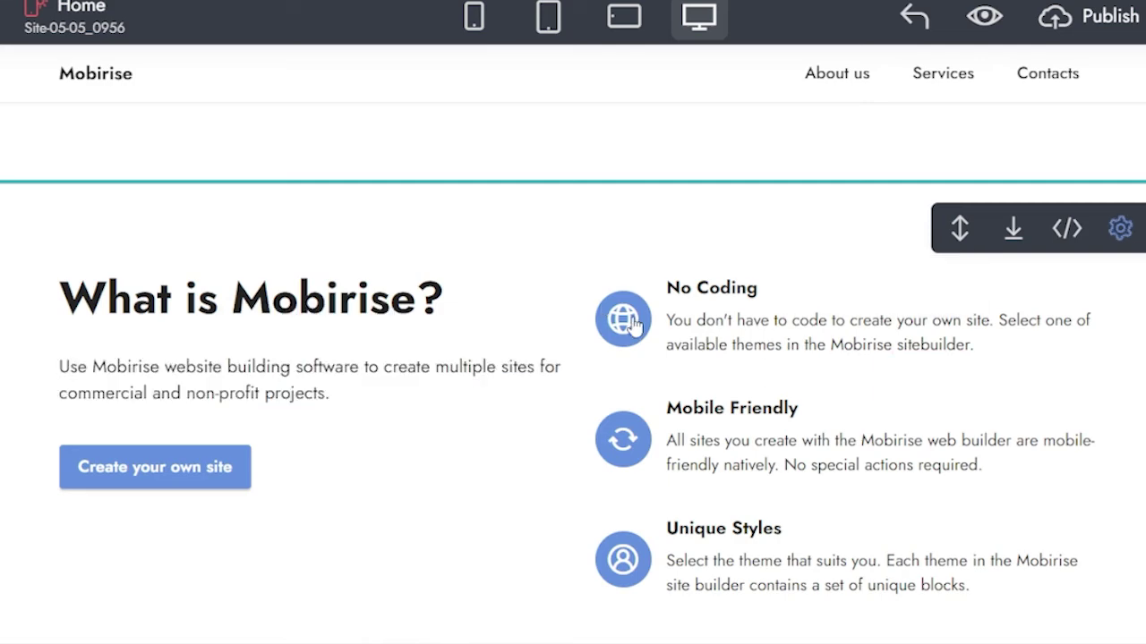
Browse the icon sets available for the No Coding globe icon and leave the icon picker without changing the icon.
click(627, 322)
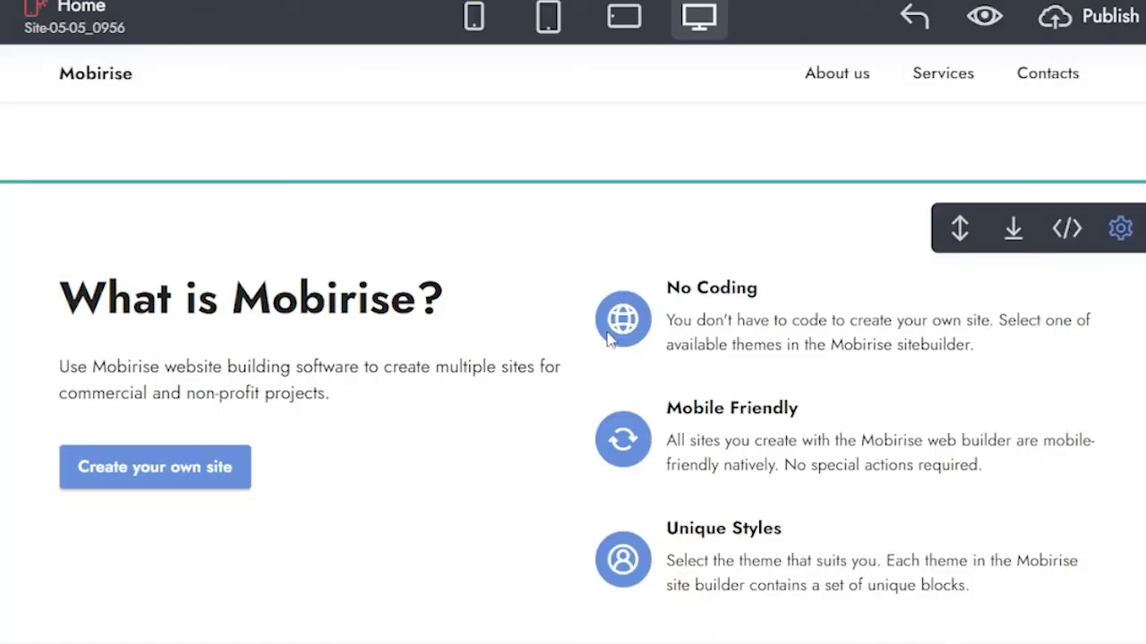
click(609, 338)
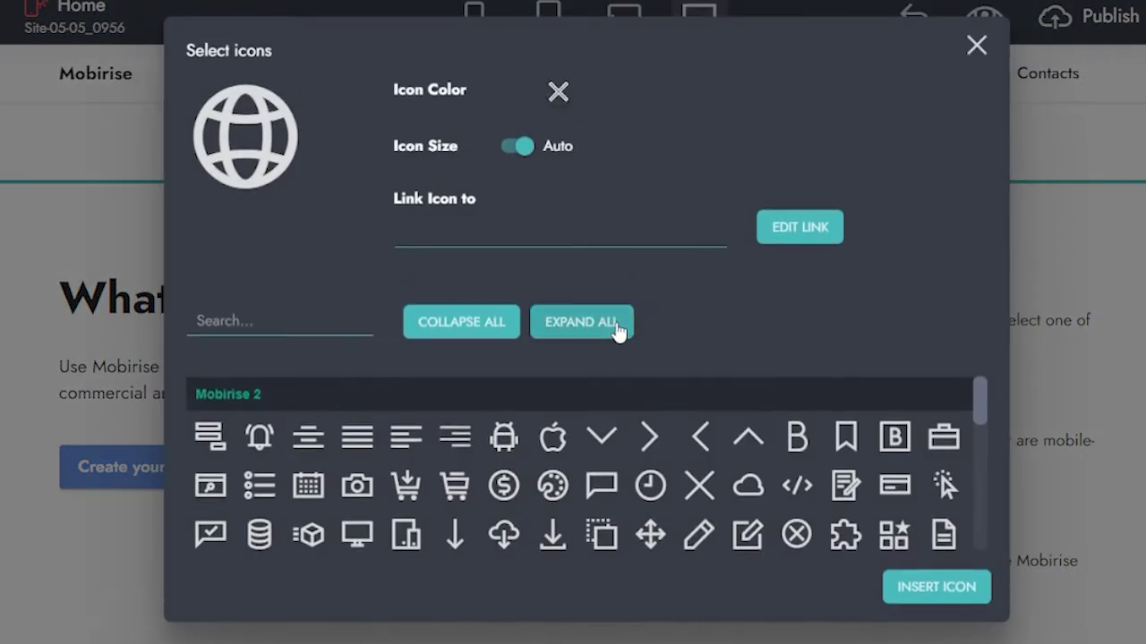
scroll(340, 510, down, 5)
scroll(338, 508, down, 1)
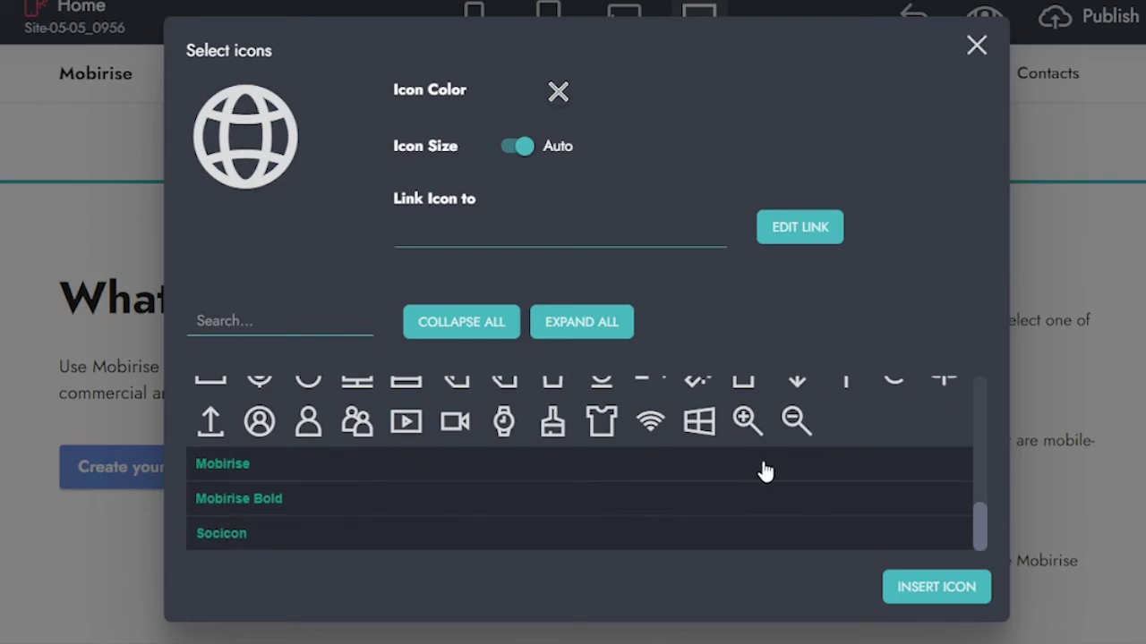
scroll(716, 468, up, 5)
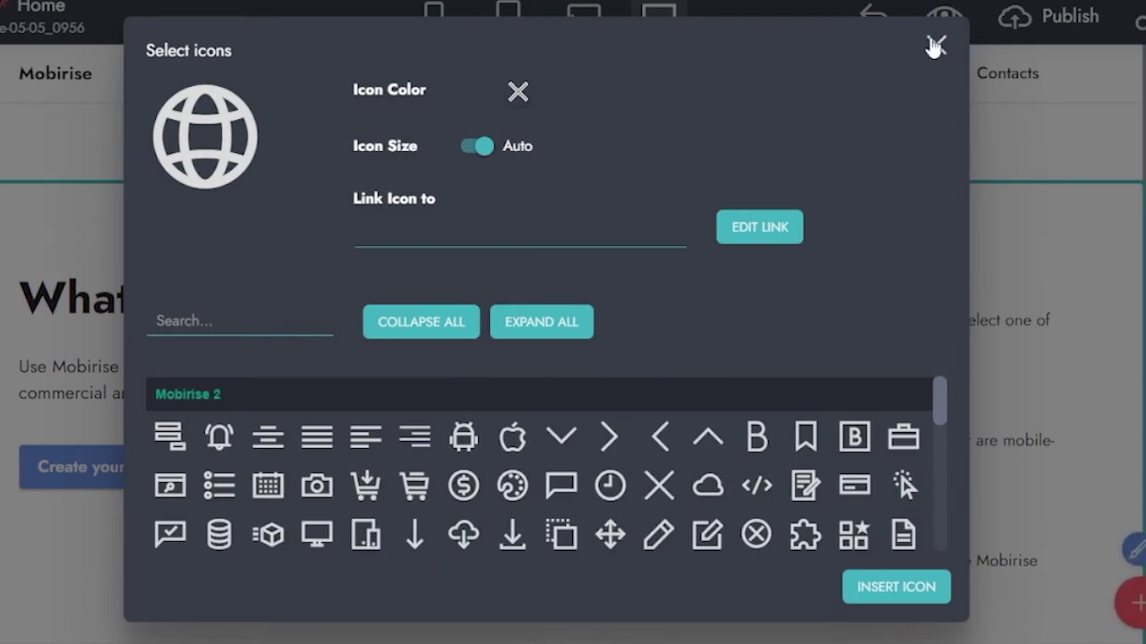
click(977, 45)
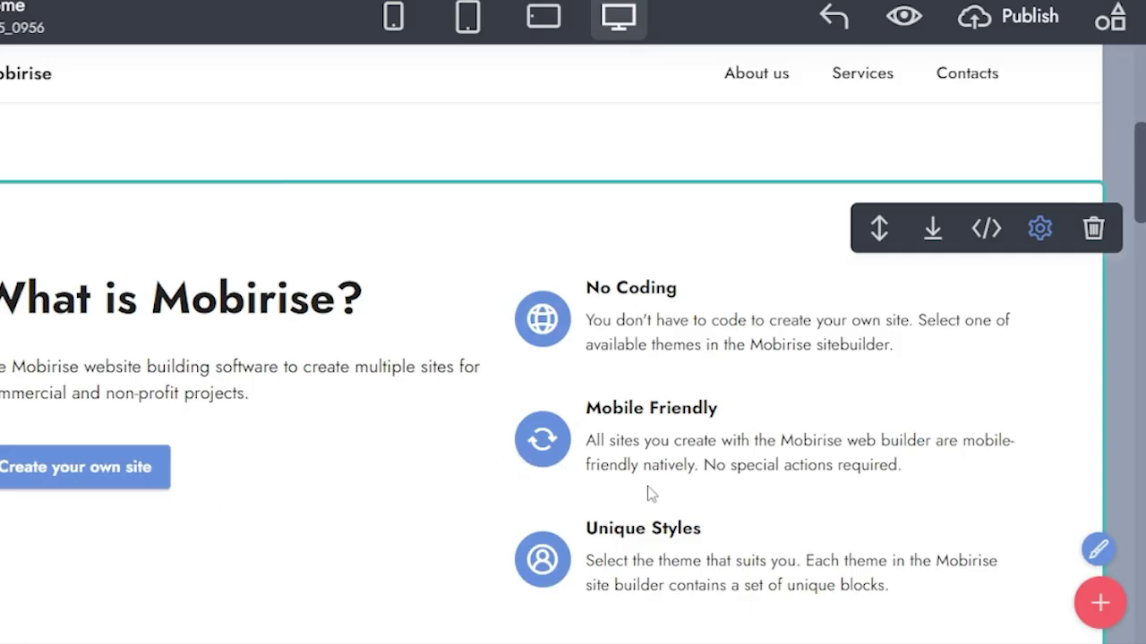
Examine the site-wide styles, checking the color choices for buttons and links without changing them.
click(1098, 550)
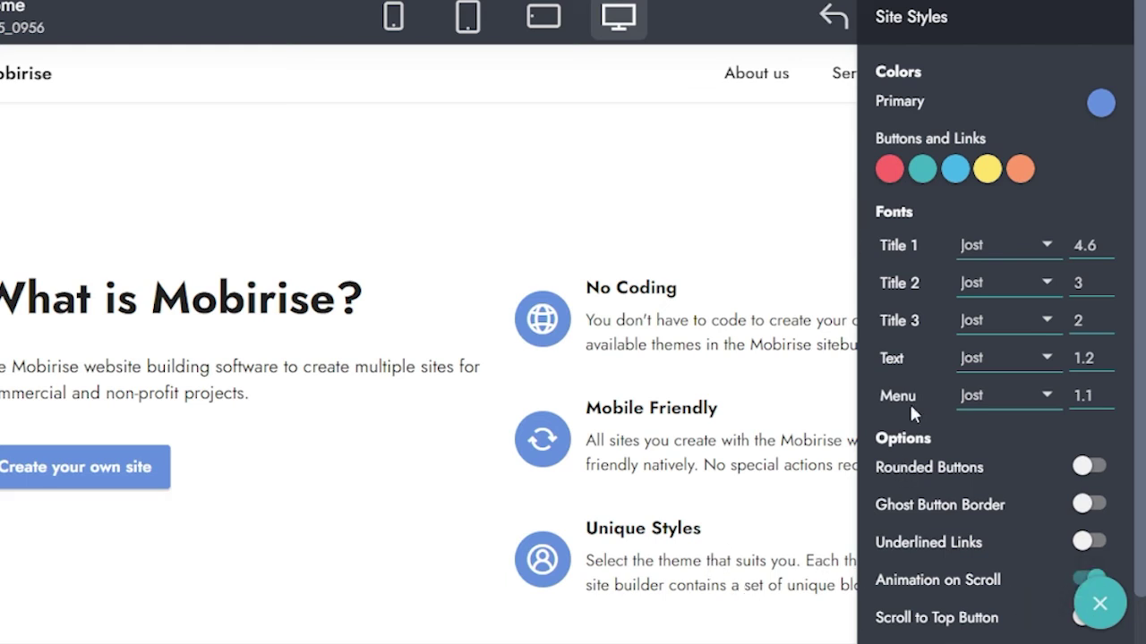
click(889, 170)
click(954, 169)
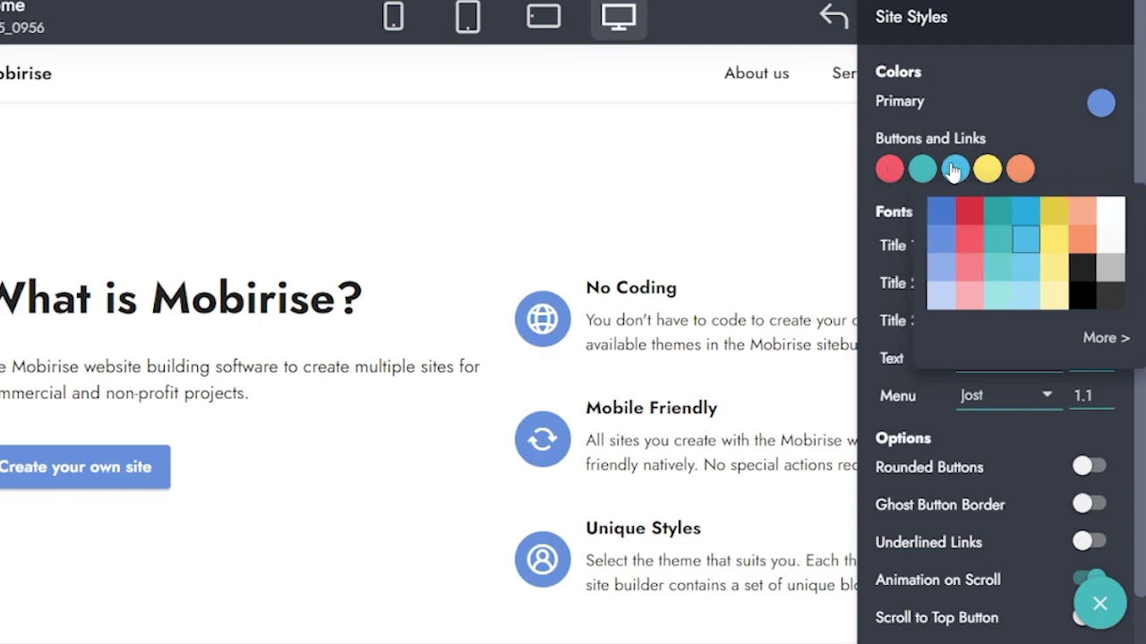
click(996, 172)
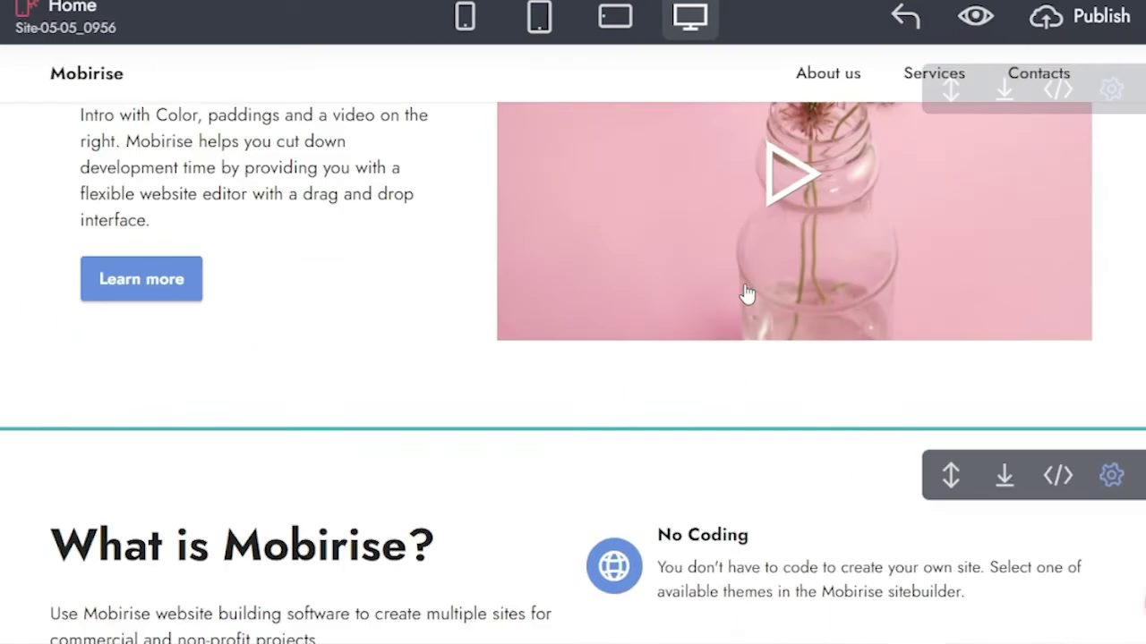
Set the icon color of the "What is Mobirise?" block to pink in its block settings.
scroll(749, 340, up, 3)
scroll(716, 345, down, 8)
scroll(699, 345, down, 3)
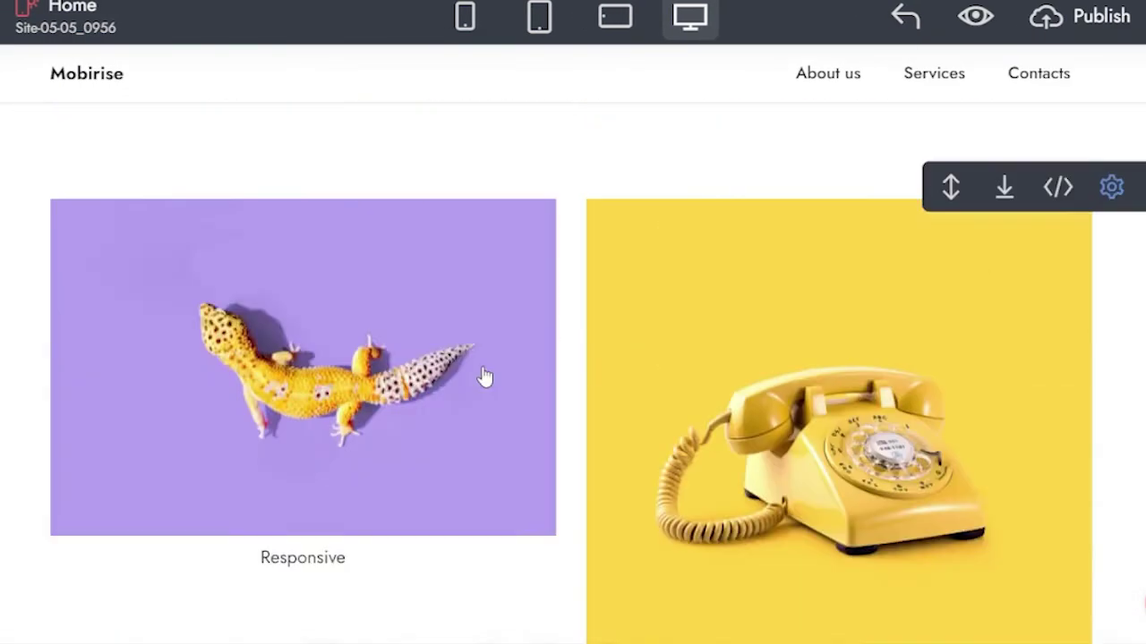
scroll(686, 394, up, 8)
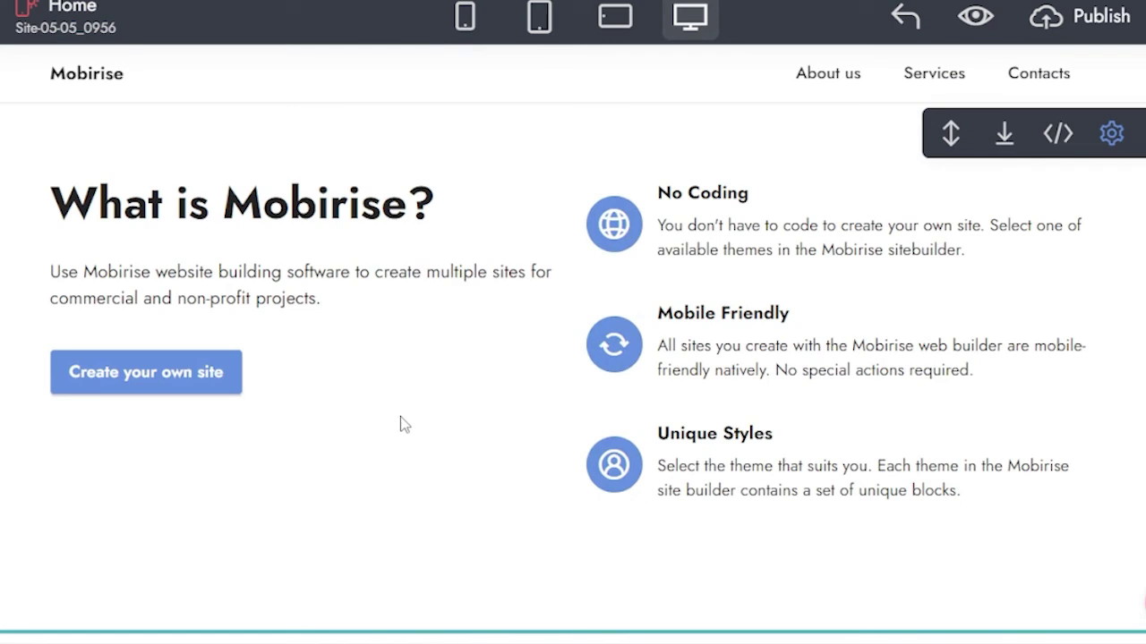
click(1109, 134)
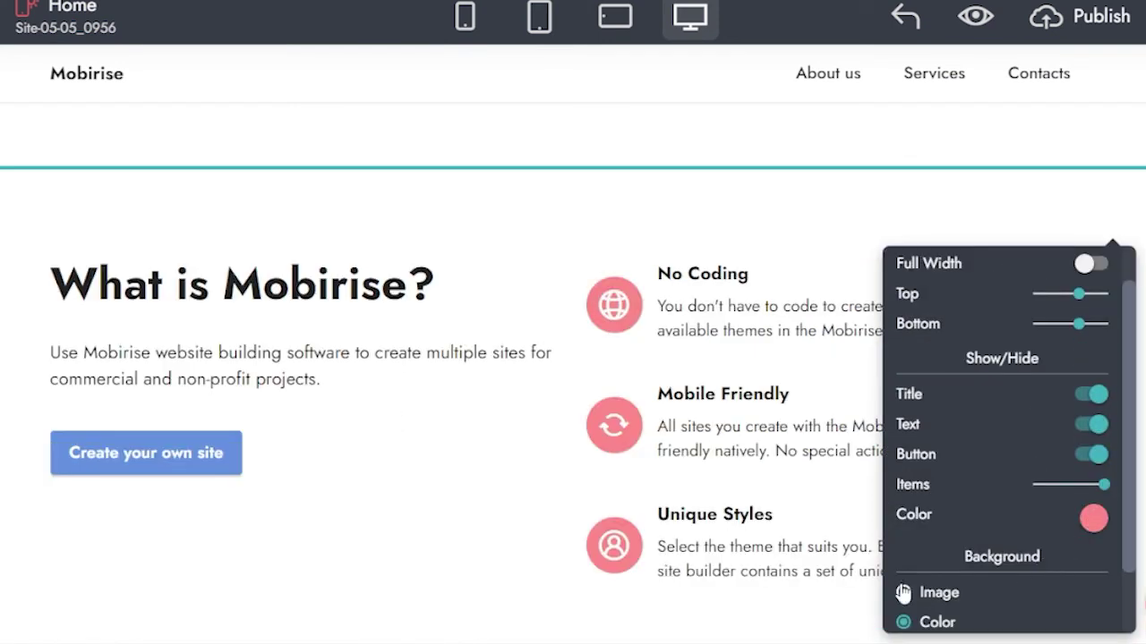
Try orange, blue and light blue as the background color of the "What is Mobirise?" block.
scroll(969, 546, down, 2)
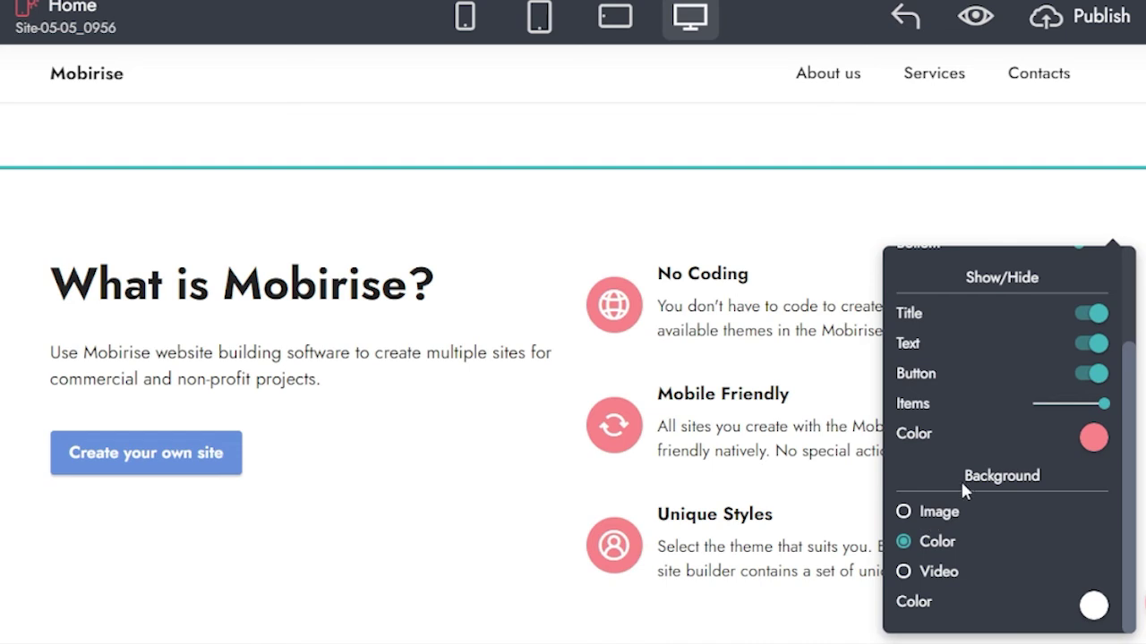
click(1093, 606)
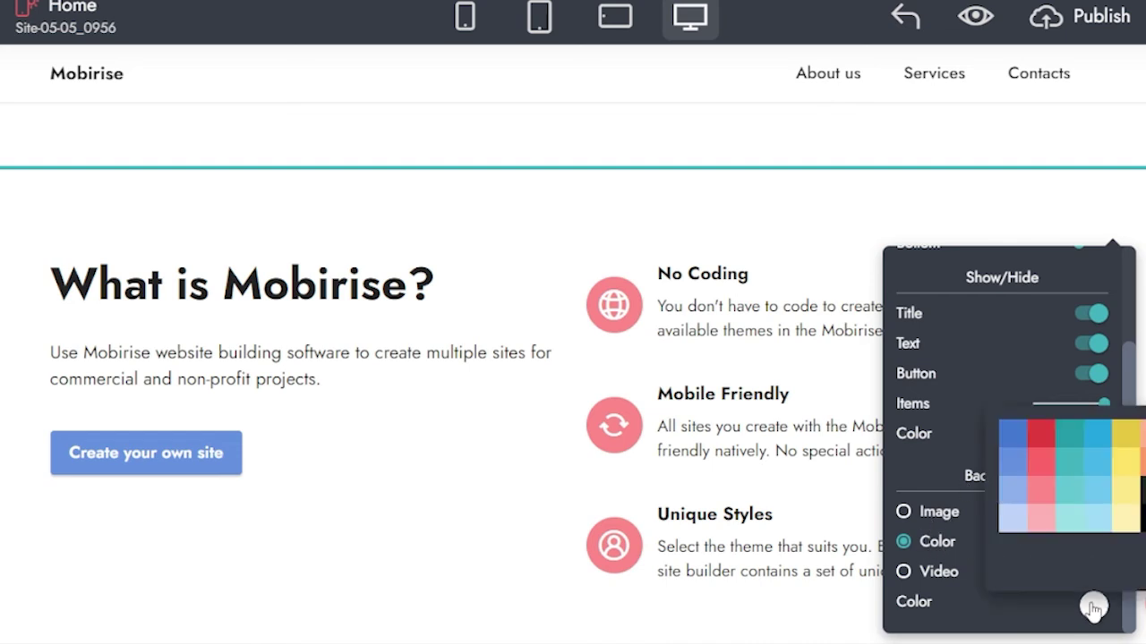
click(1133, 523)
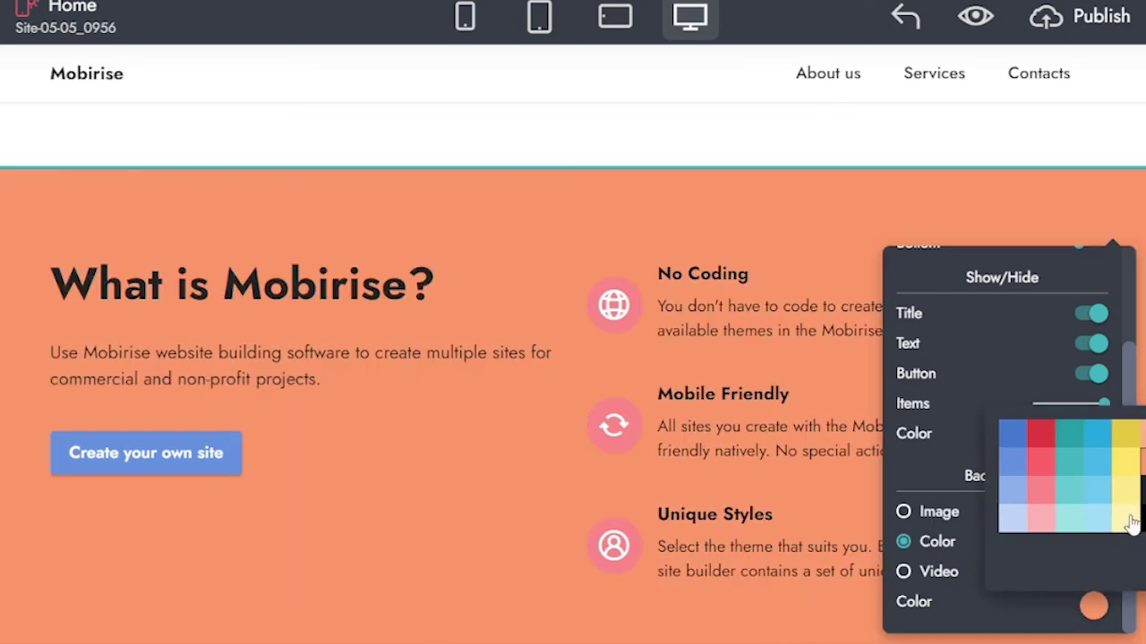
click(1036, 448)
click(1013, 438)
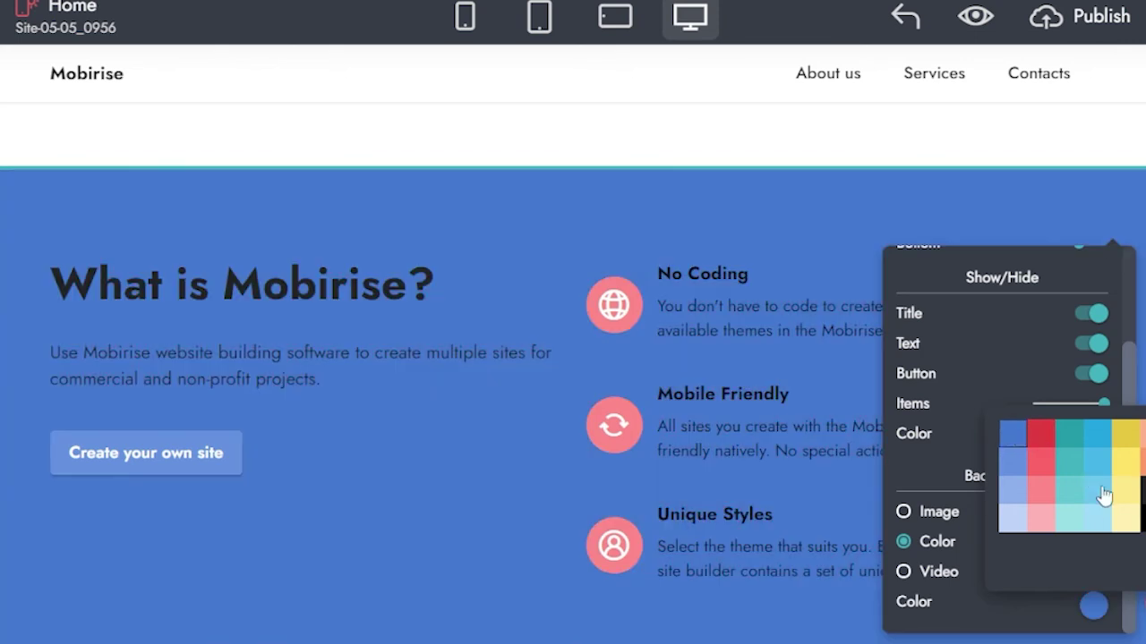
click(1012, 518)
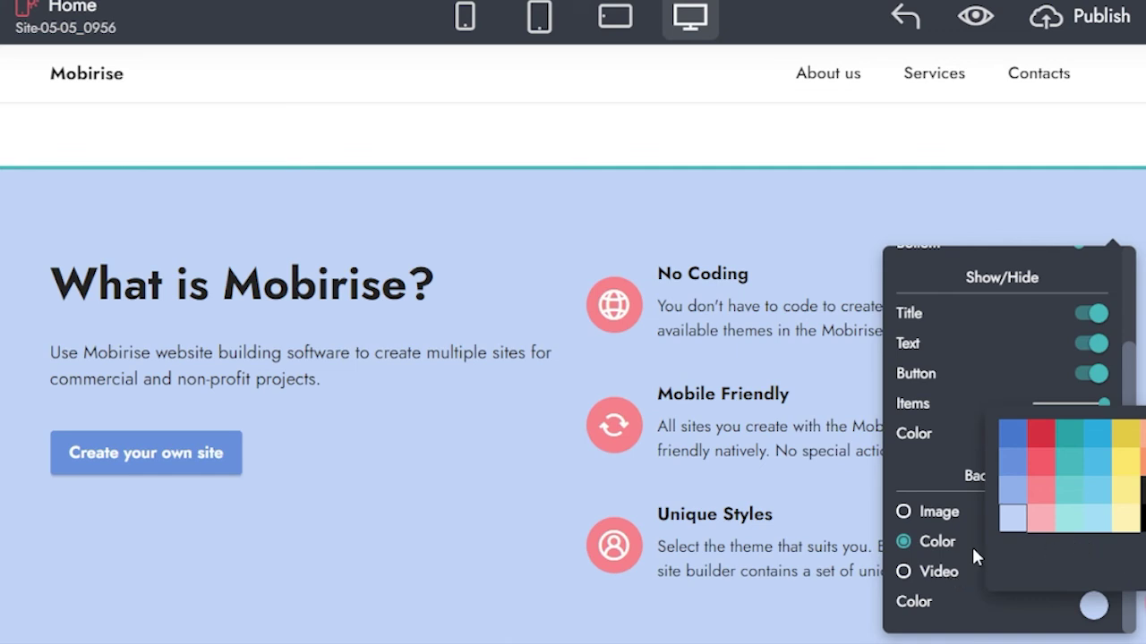
Set the "What is Mobirise?" block's background to video, check its video URL, fallback image and overlay settings, and close the block settings.
click(904, 512)
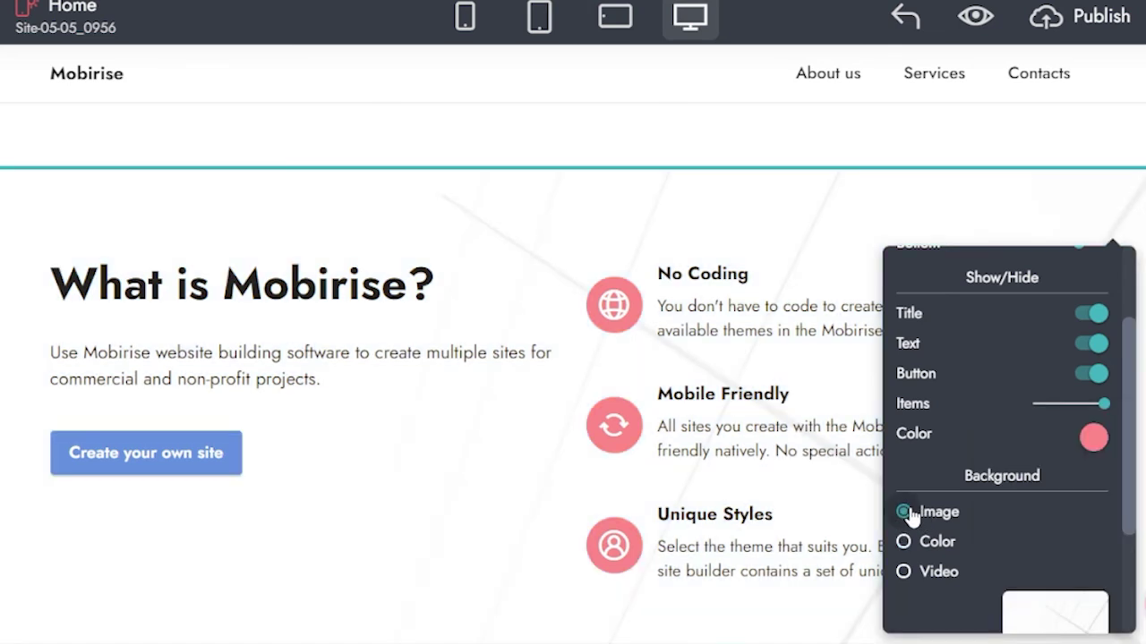
click(905, 574)
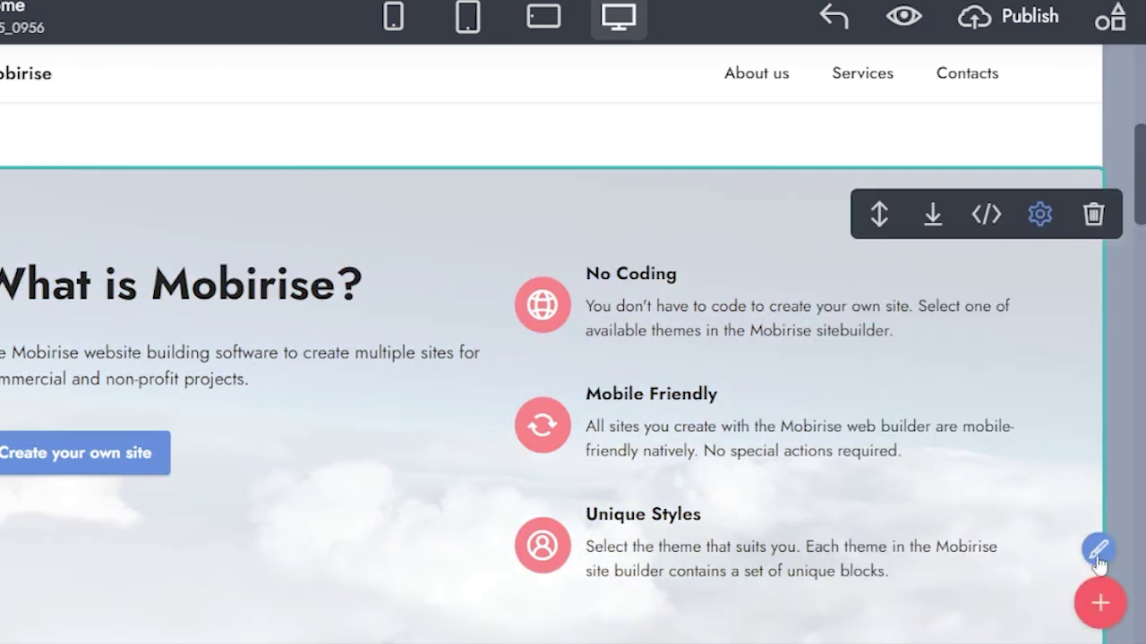
click(1098, 550)
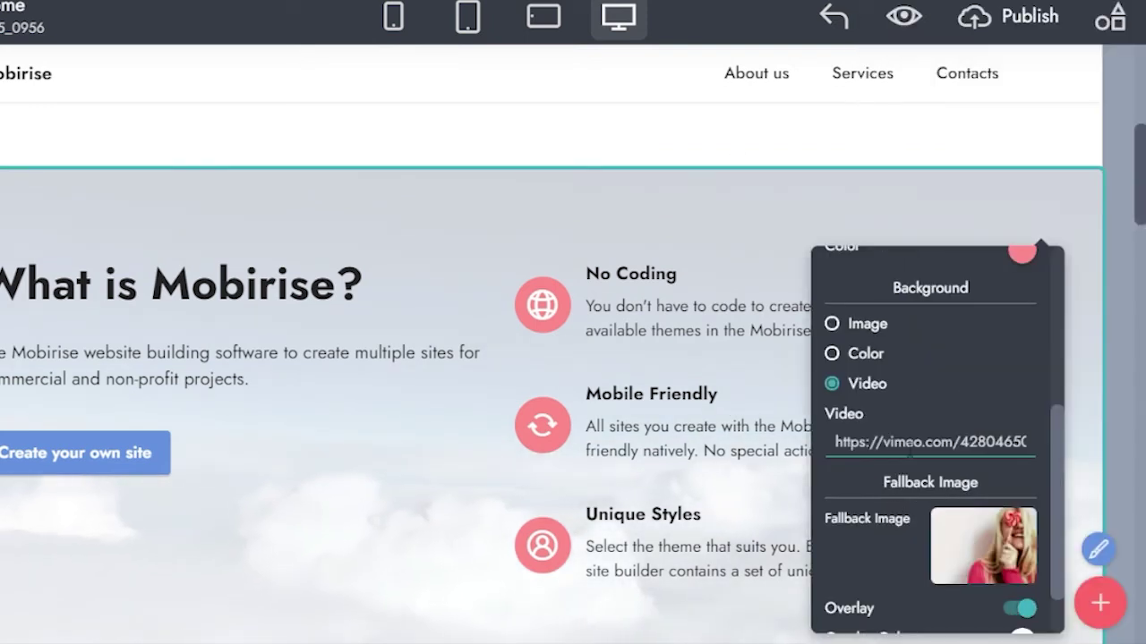
click(910, 443)
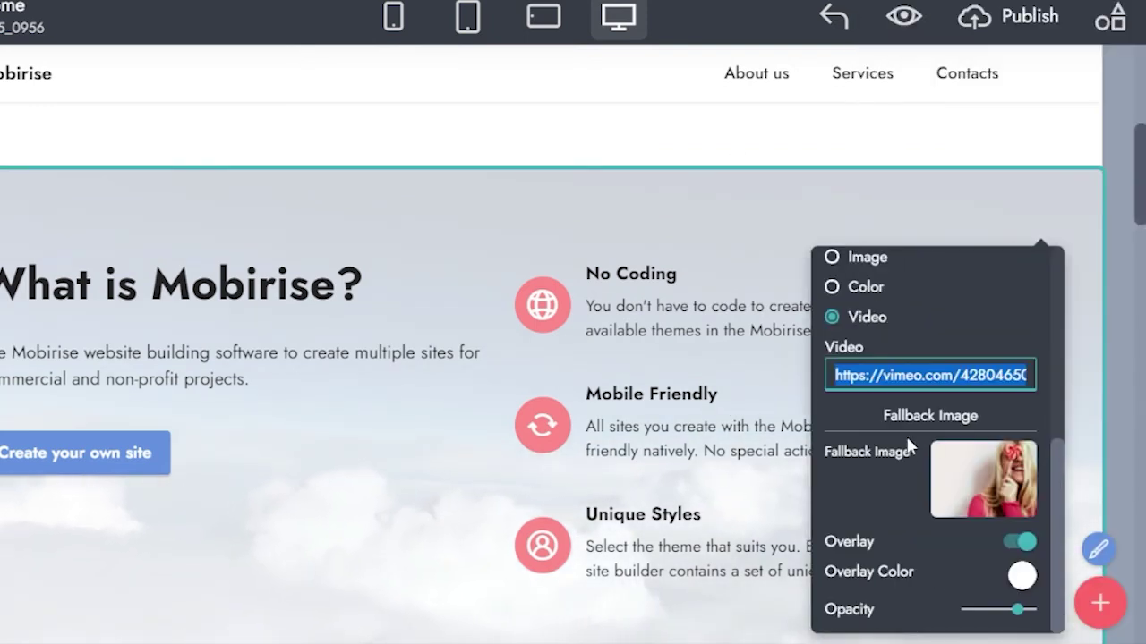
scroll(913, 394, up, 3)
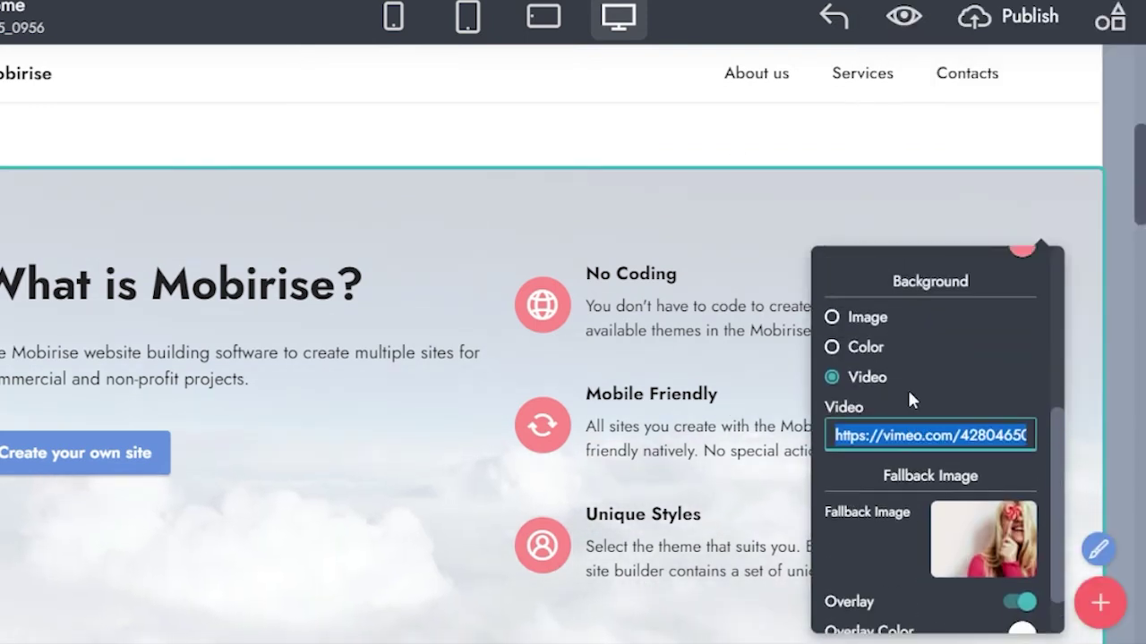
click(913, 469)
key(ctrl+a)
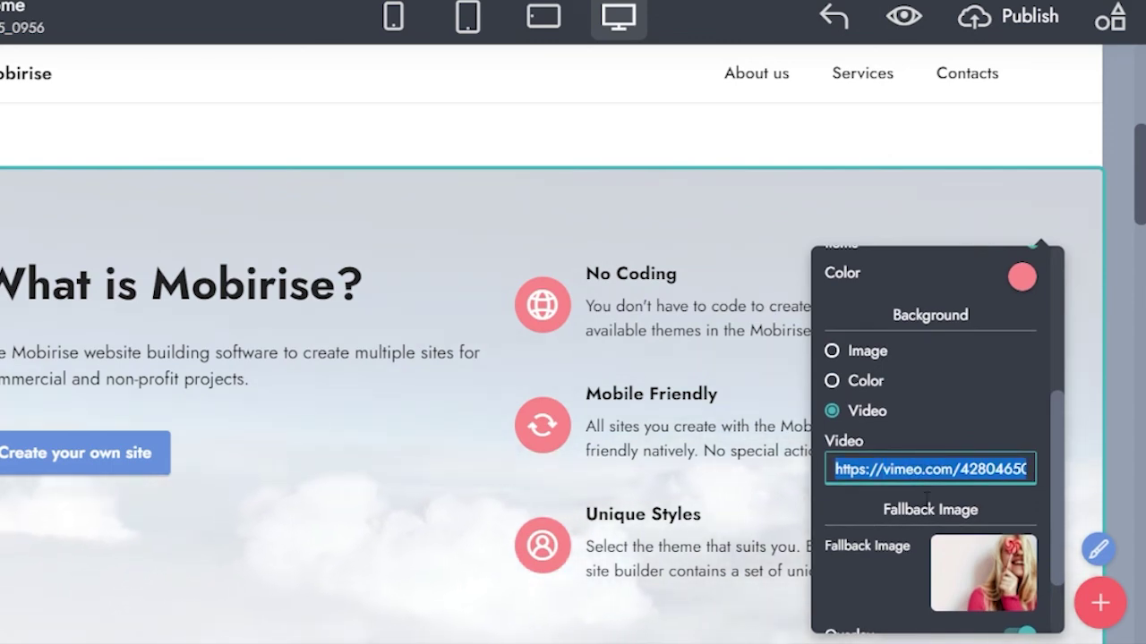
click(379, 442)
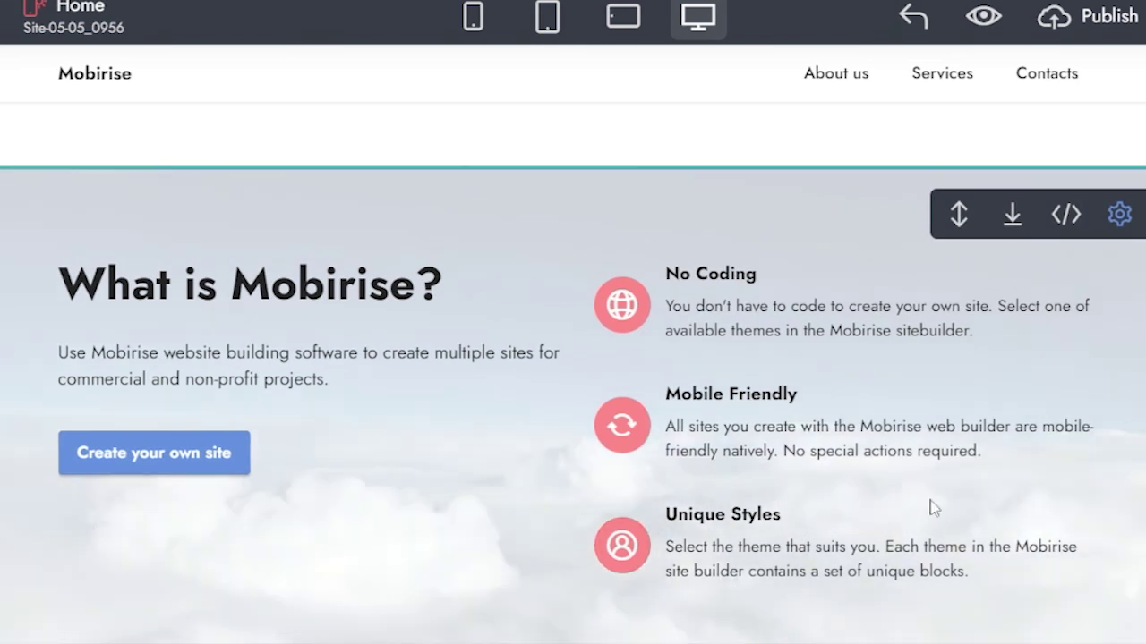
Preview the site in the browser, look through the page, and test the Contacts and About us menu links.
scroll(888, 372, down, 10)
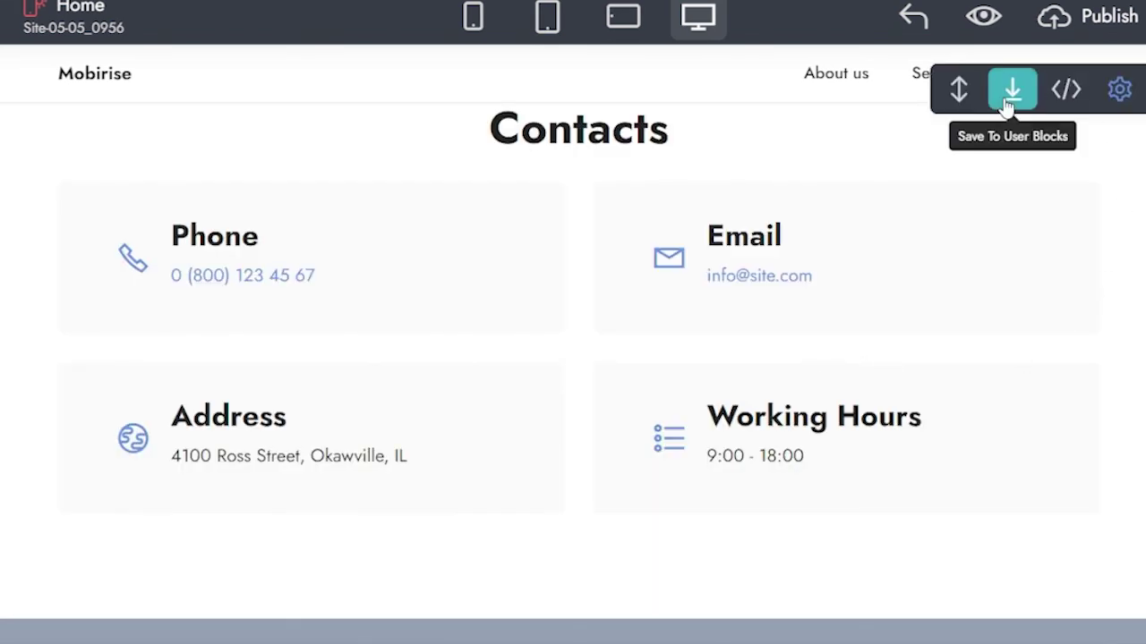
click(984, 20)
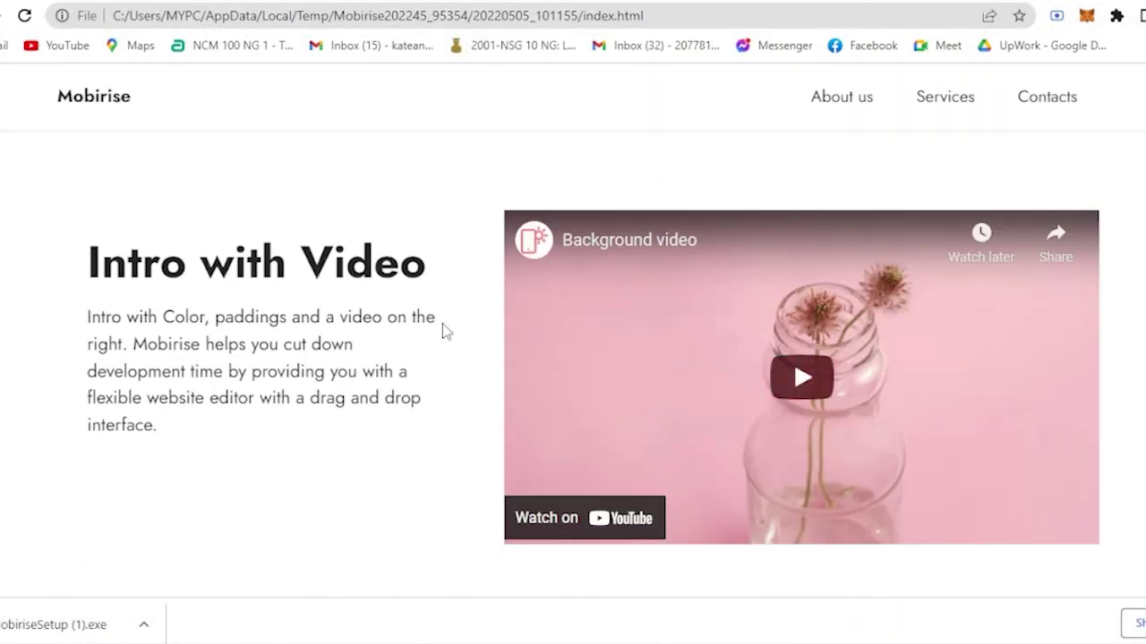
scroll(444, 330, down, 10)
scroll(644, 414, up, 10)
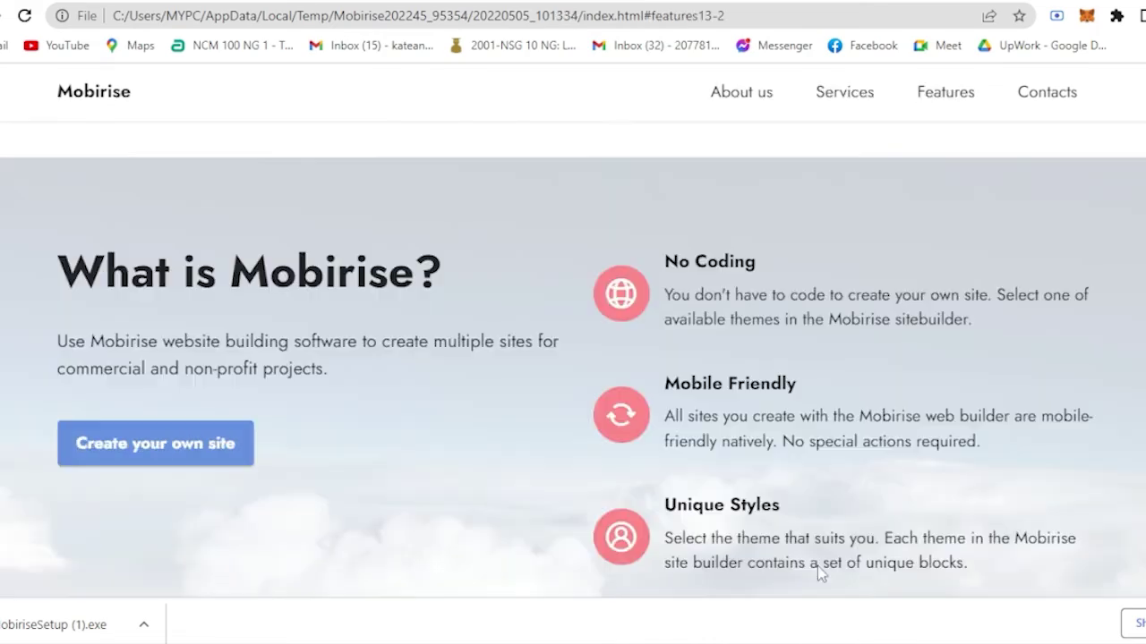
click(1039, 97)
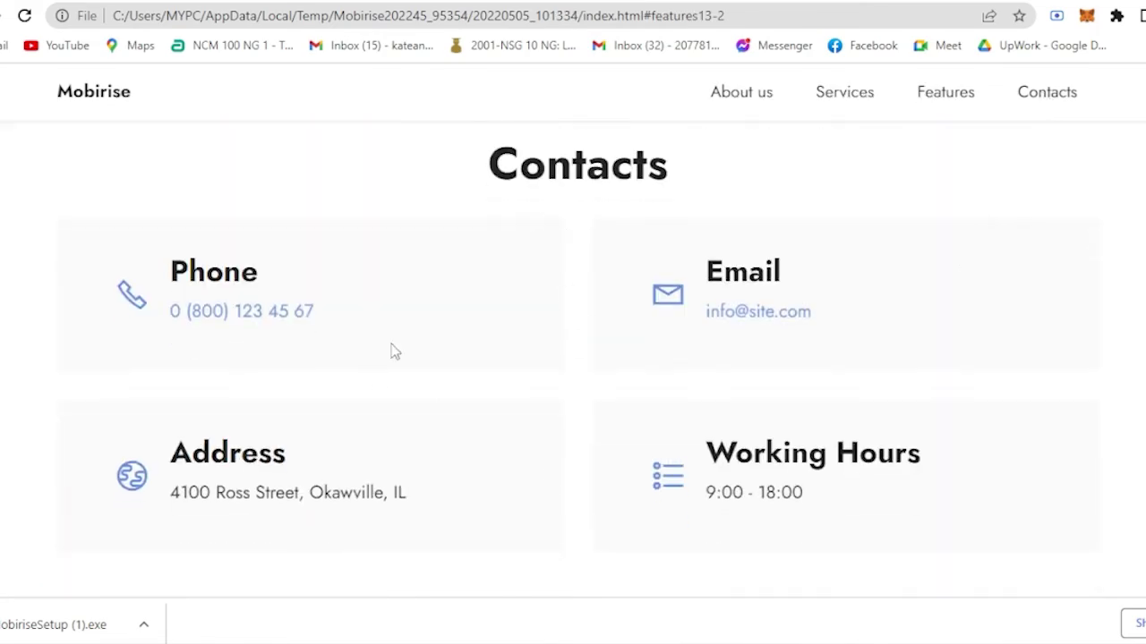
click(750, 94)
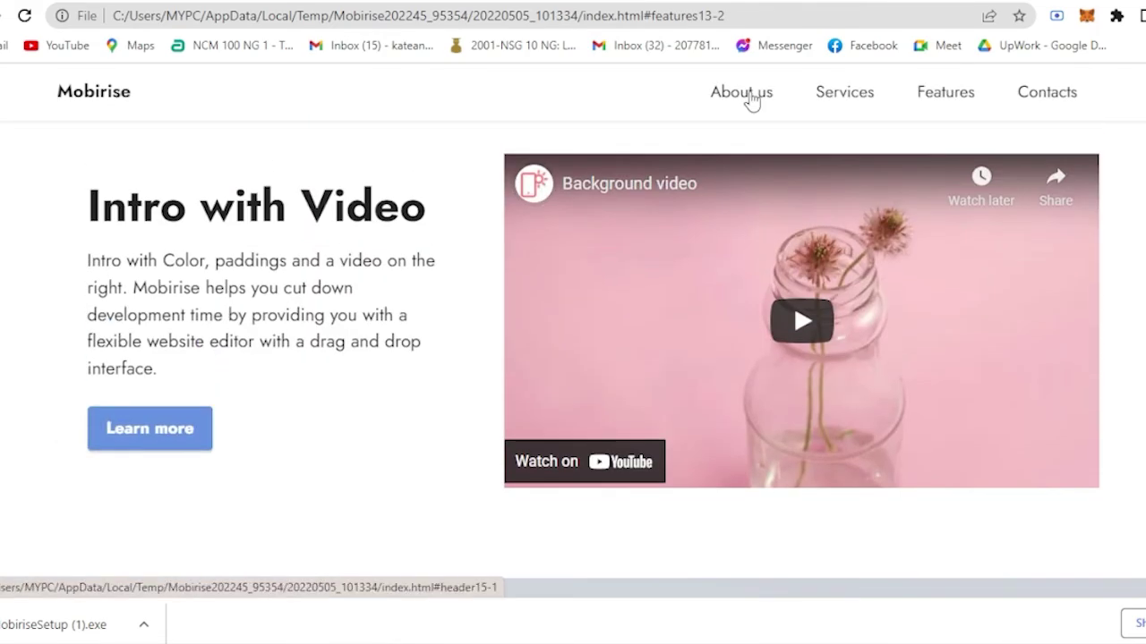